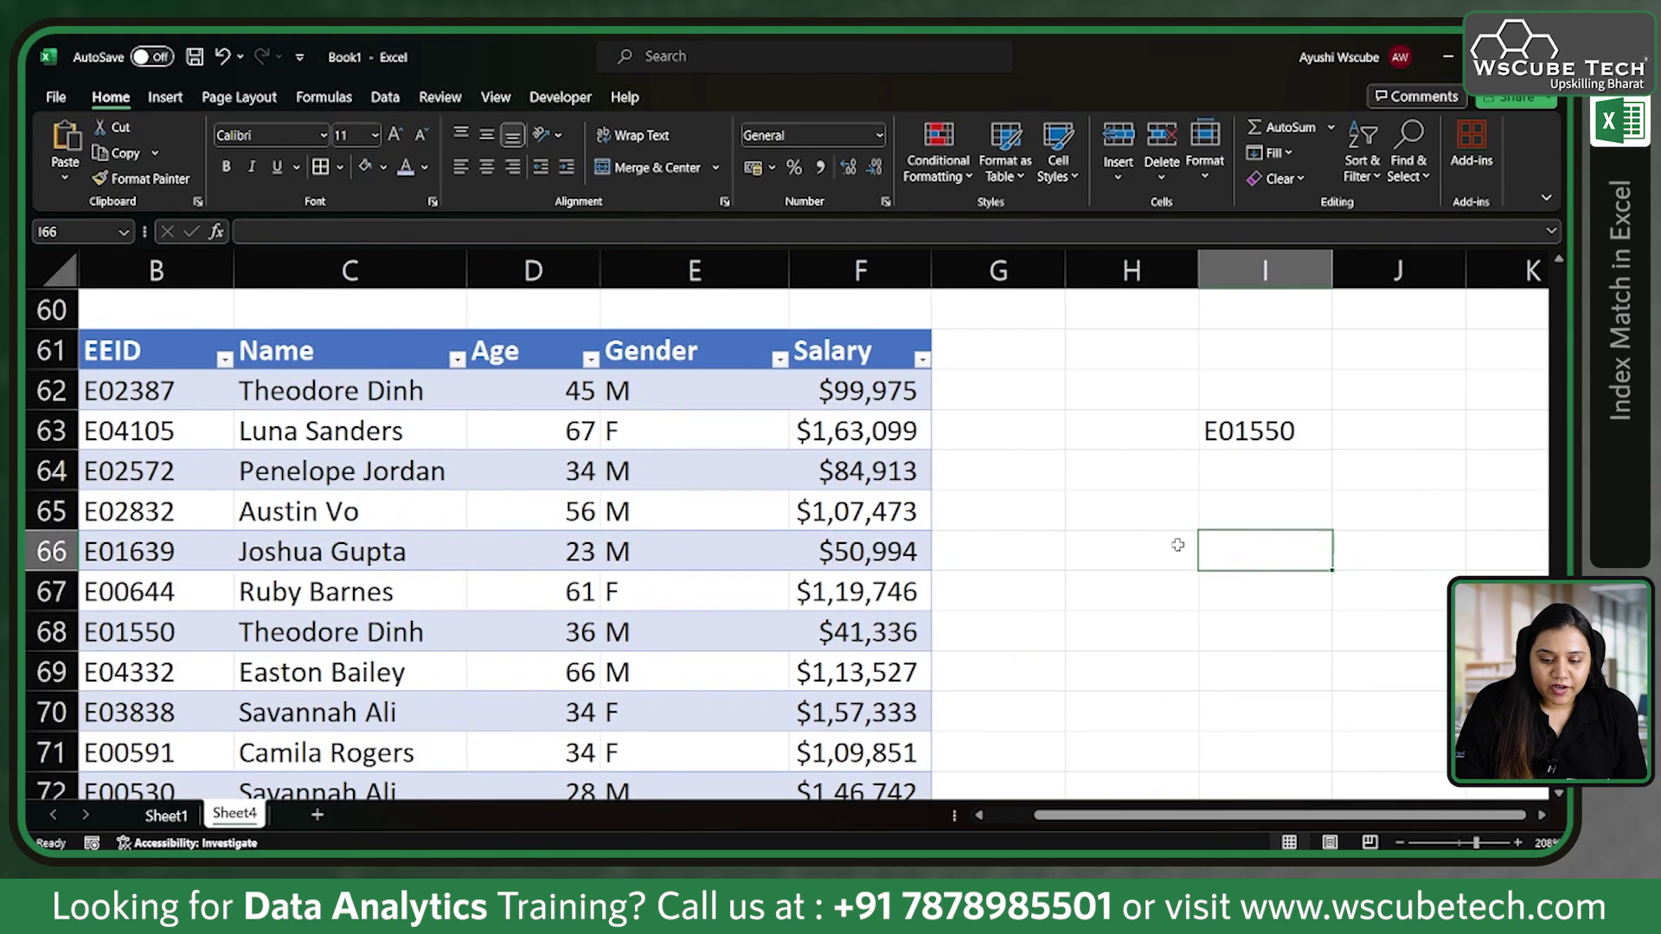
Label the helper cells by entering "index" in H65 and "match" in I65
type("index")
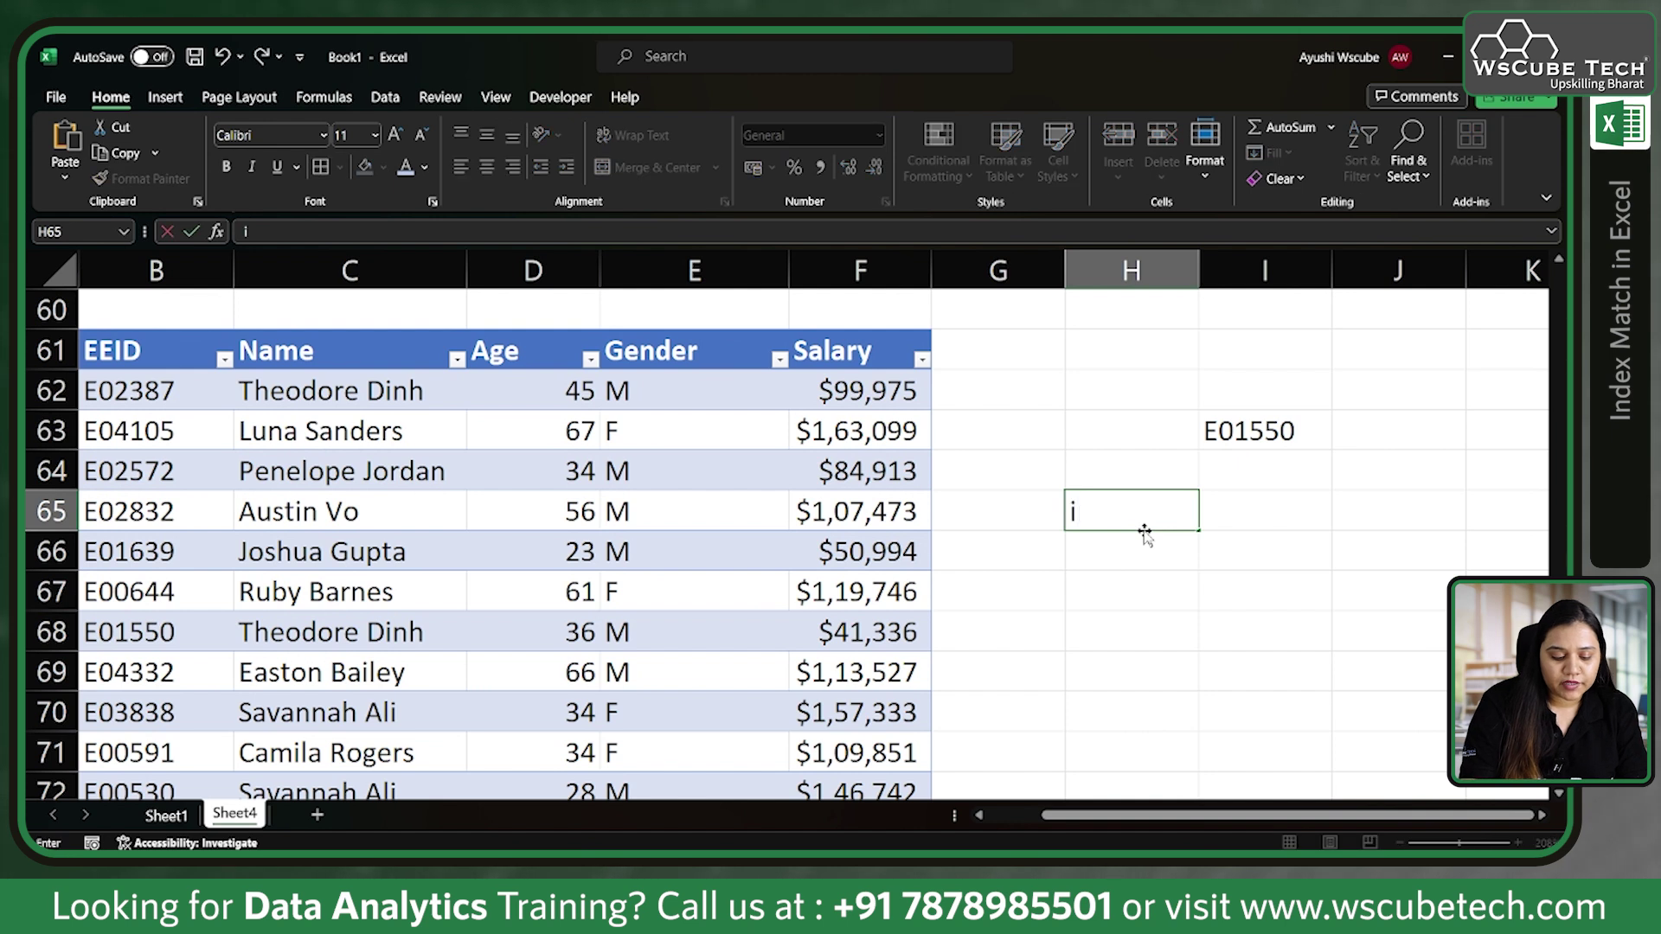
key("Tab")
type("mattc")
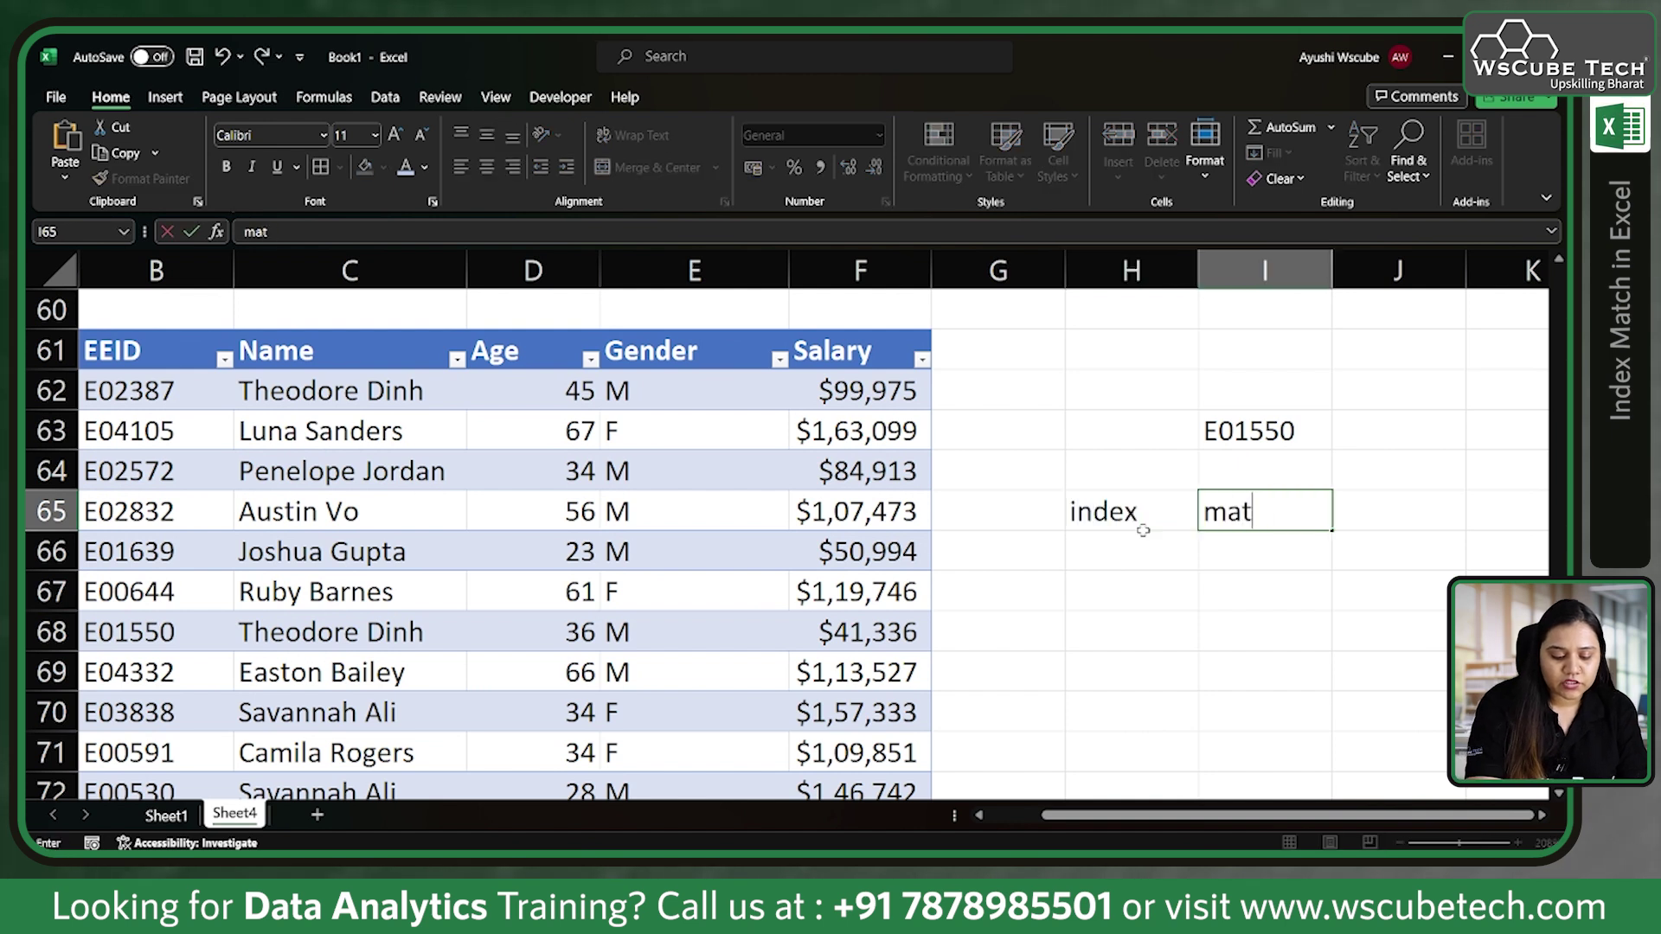
key("BackSpace")
key("BackSpace")
type("ch")
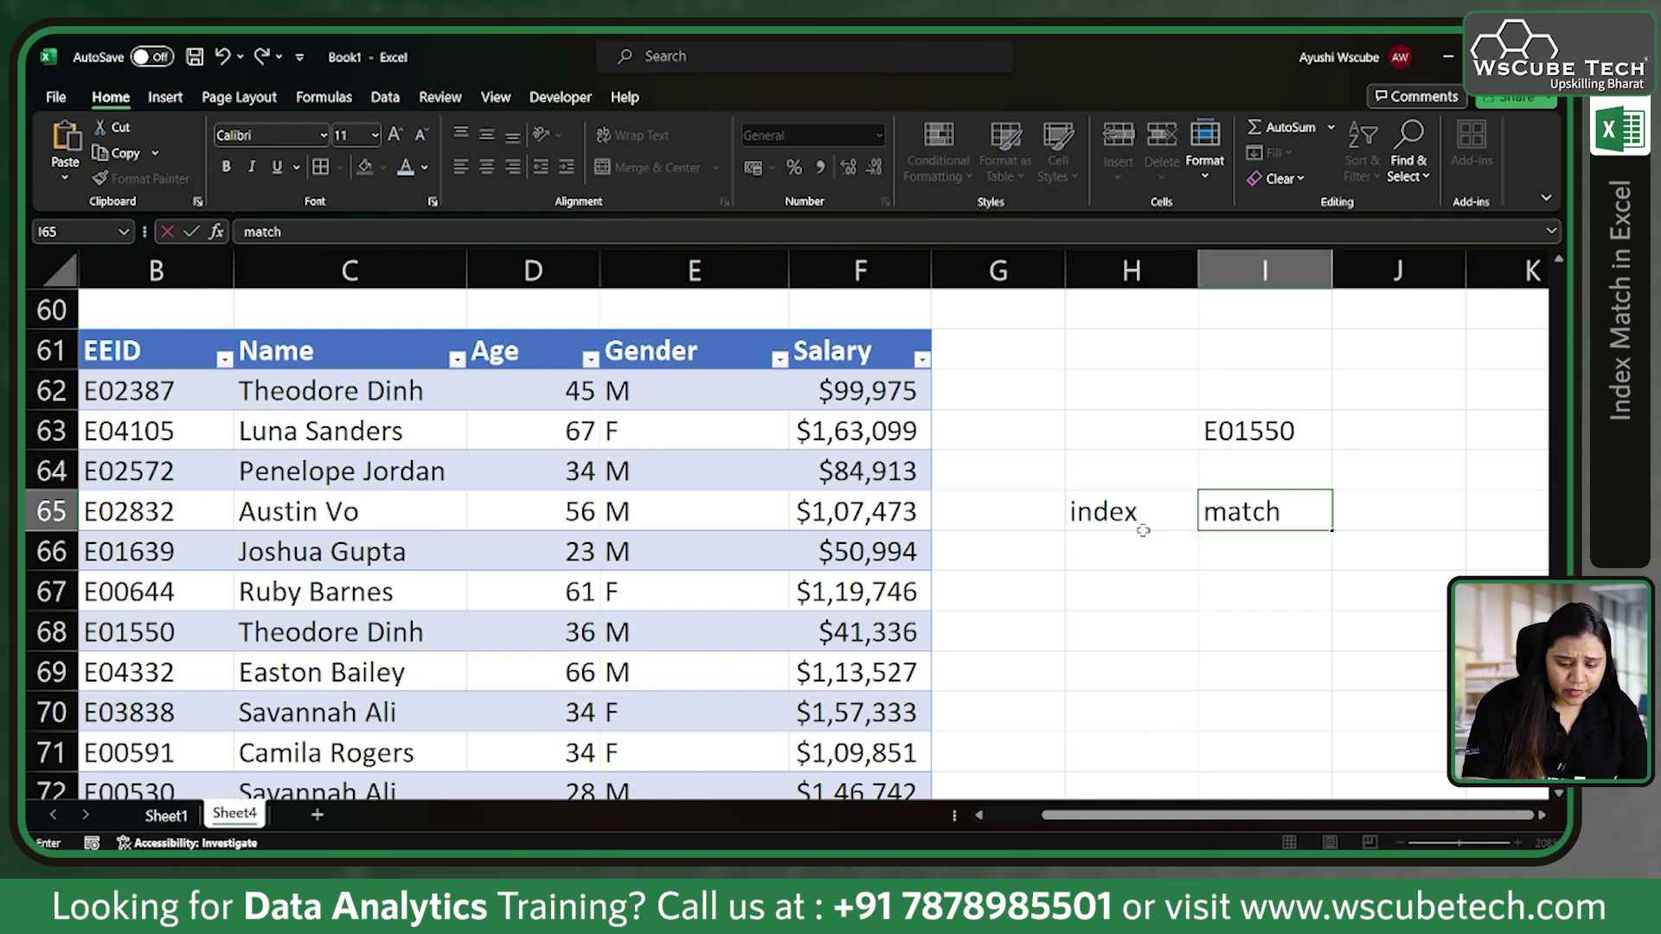
Enter =INDEX(Table9[Age],5) in H66 and check its result against the first five Age entries in the table
left_click(1148, 554)
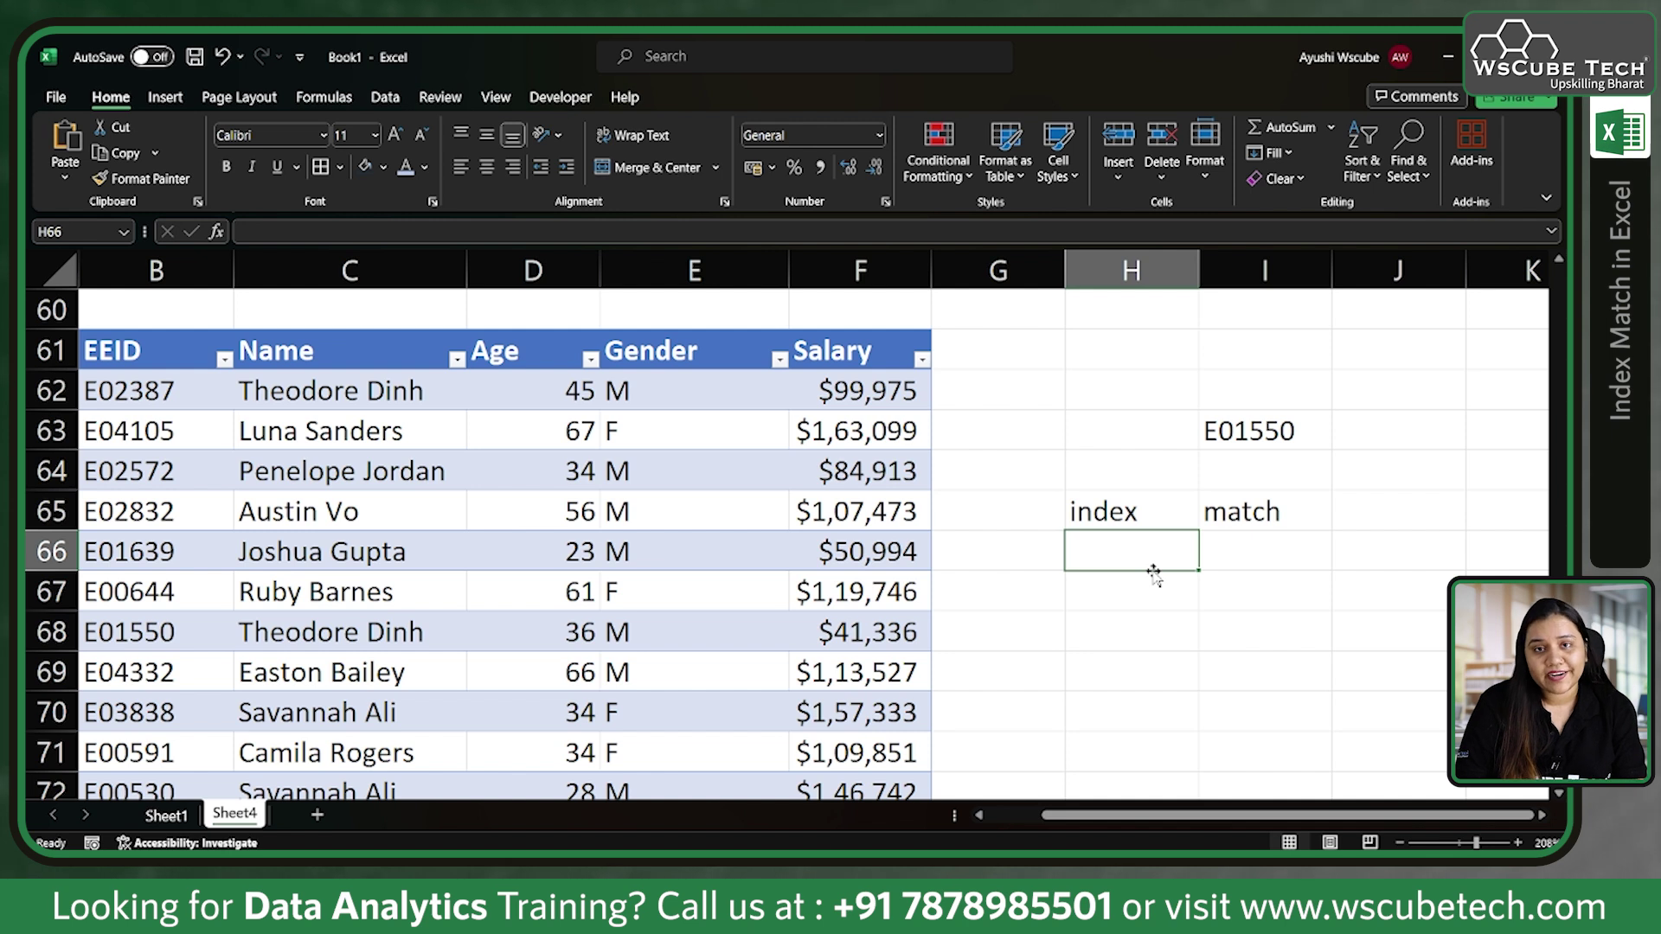
type("=")
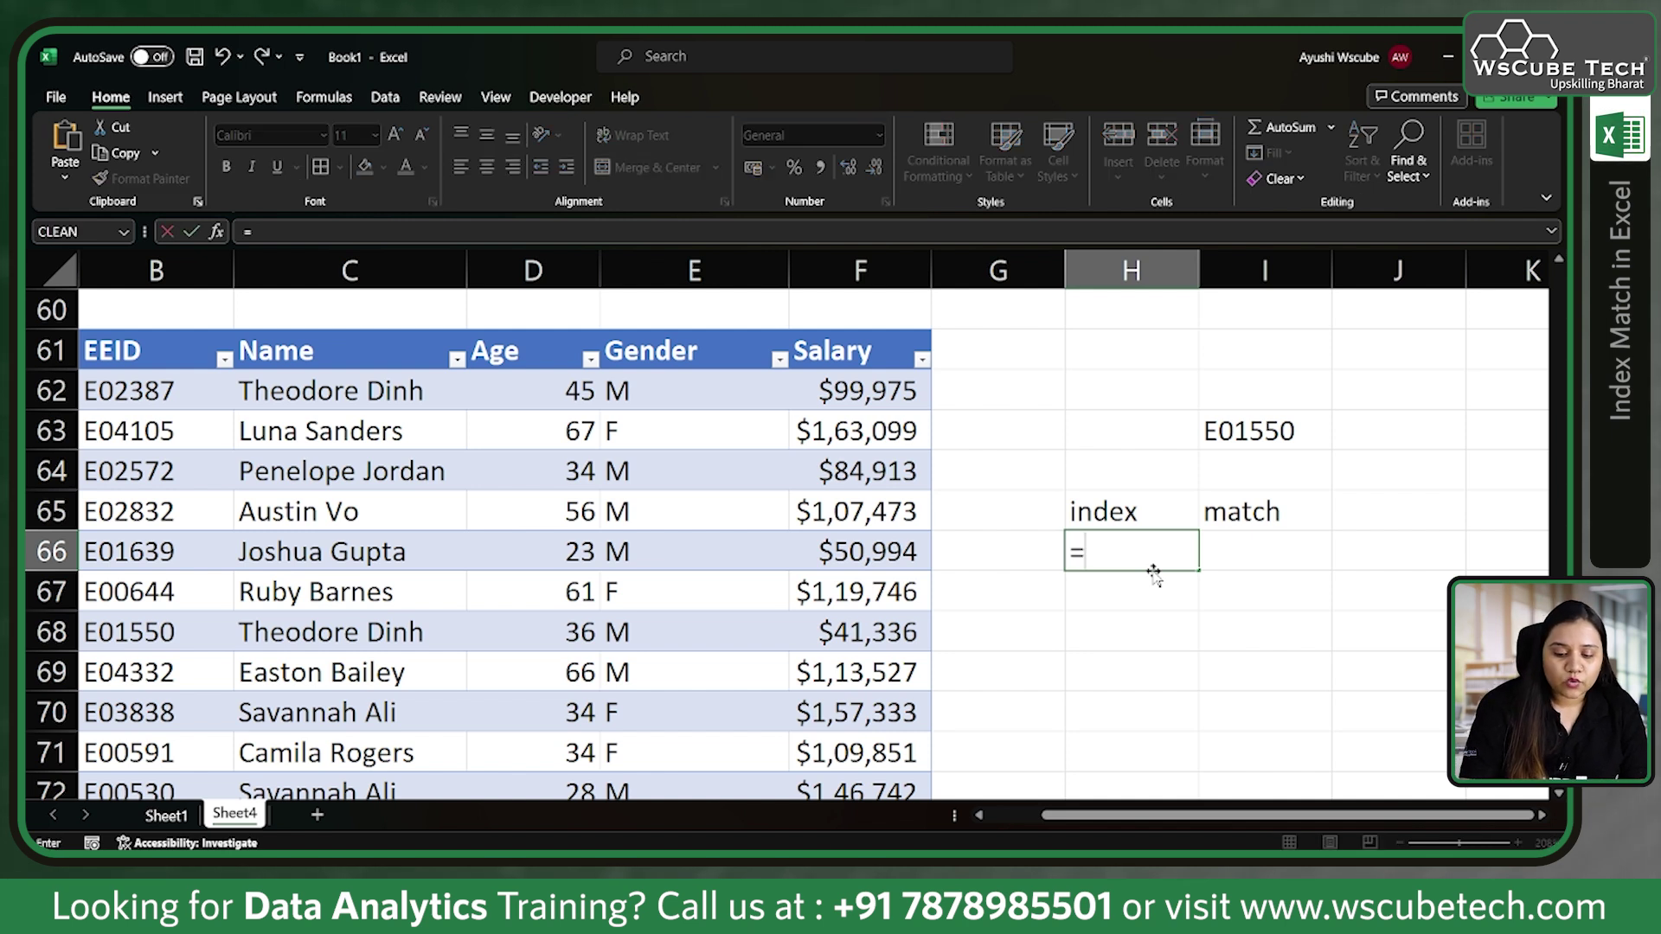
type("index(")
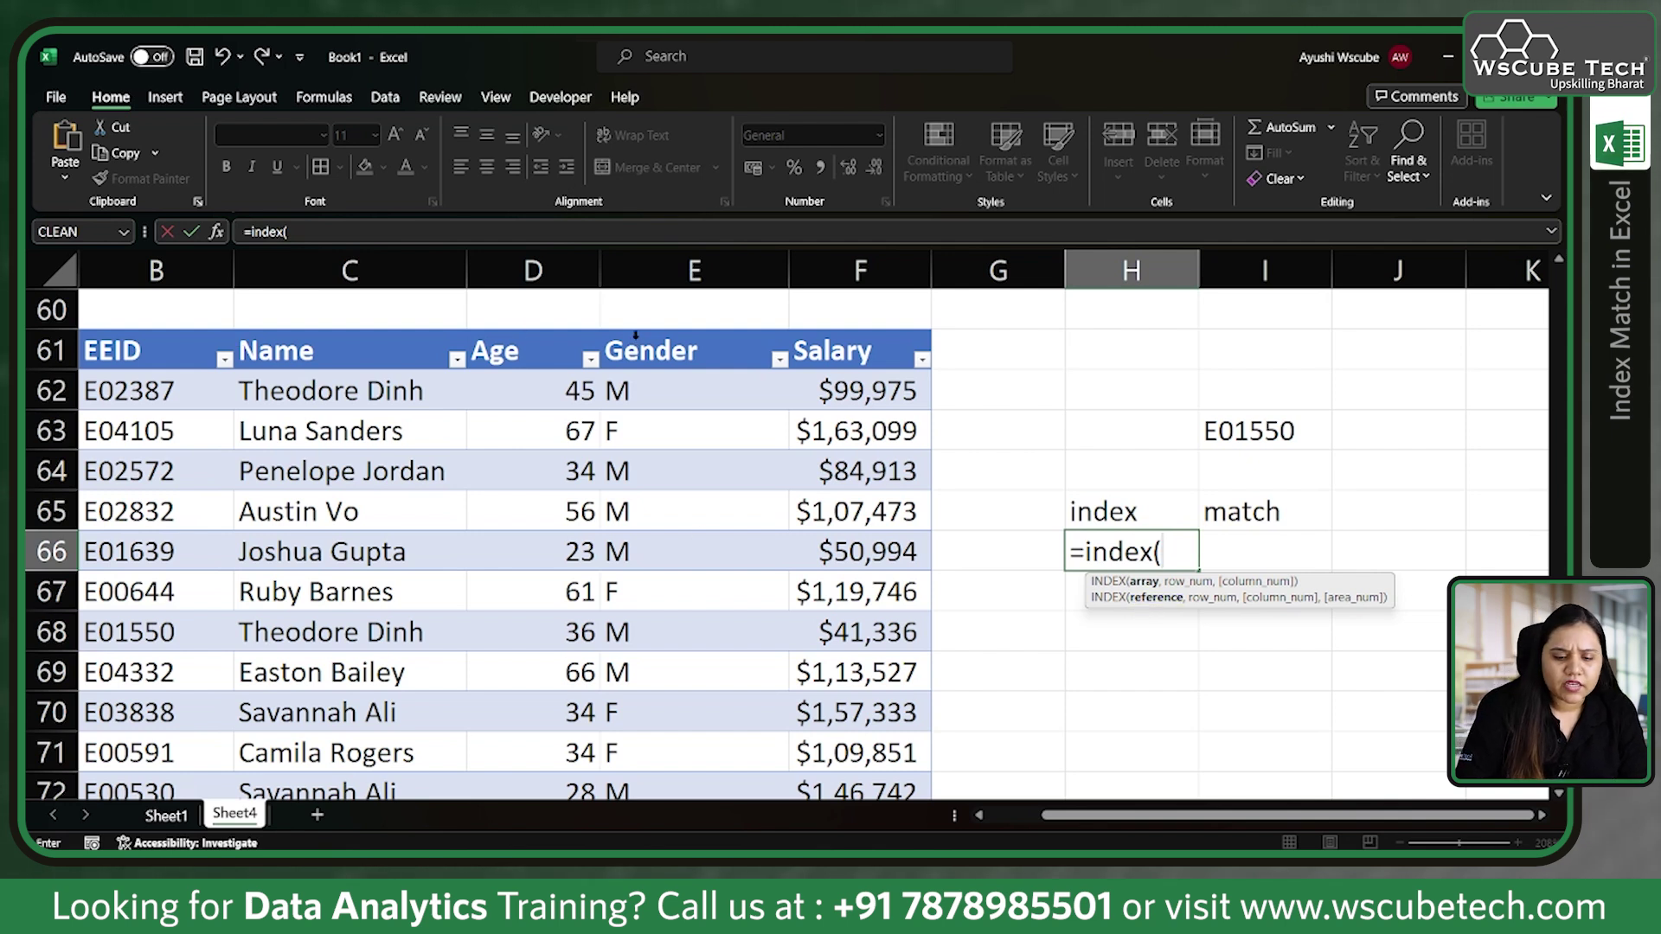
left_click(581, 328)
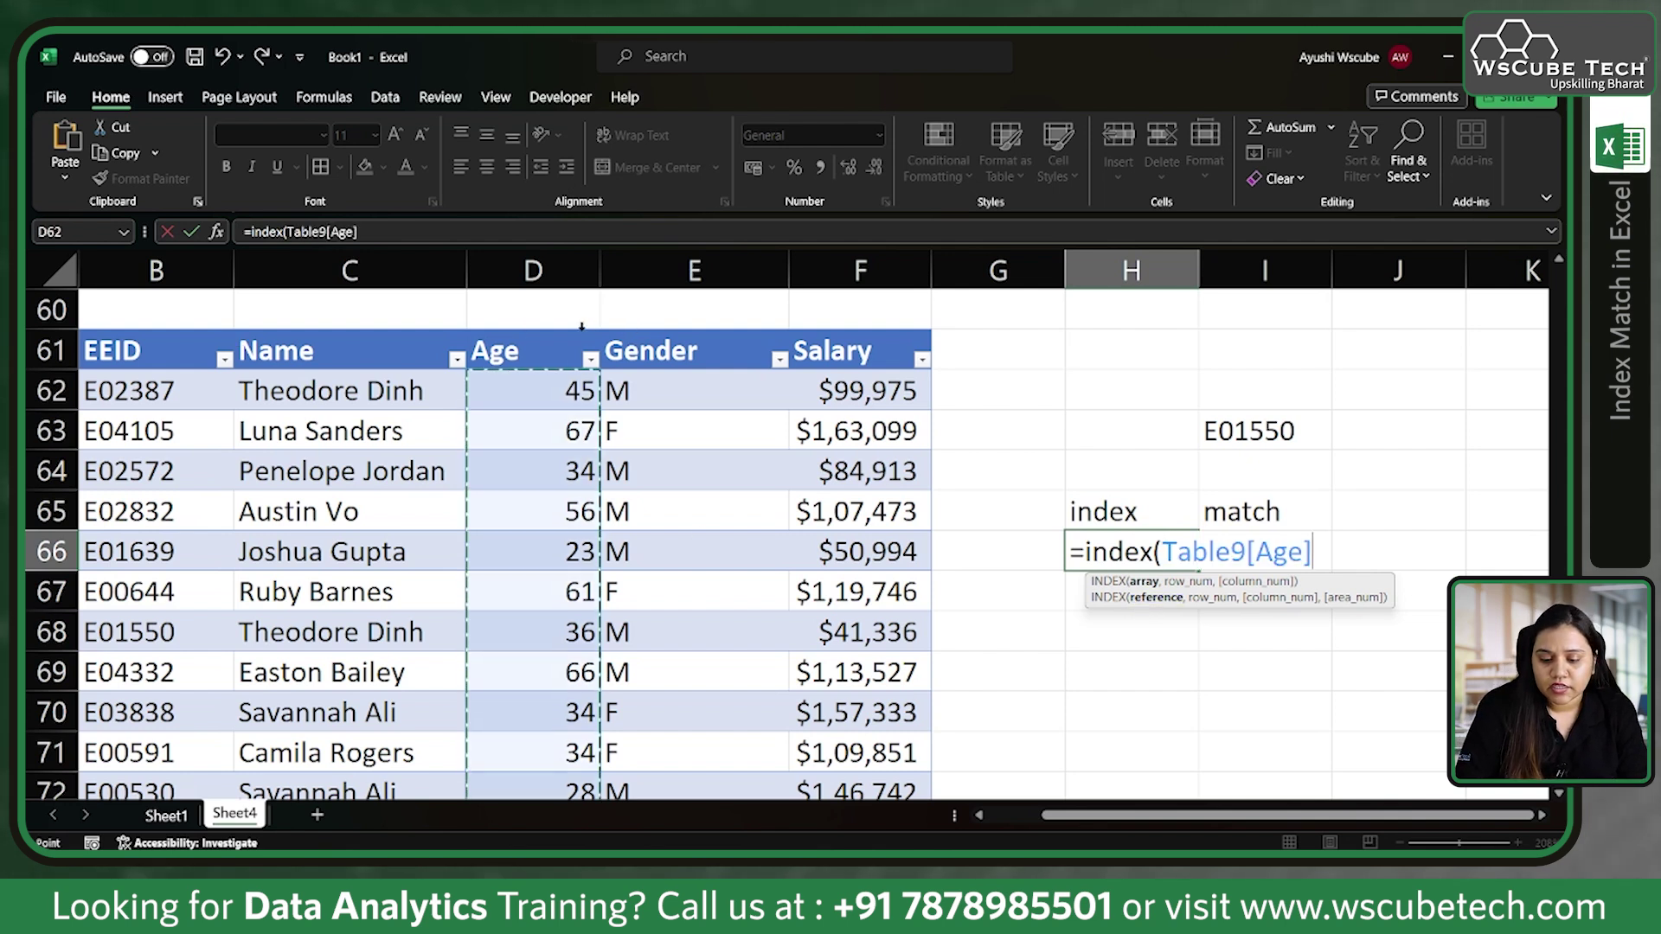
type(",")
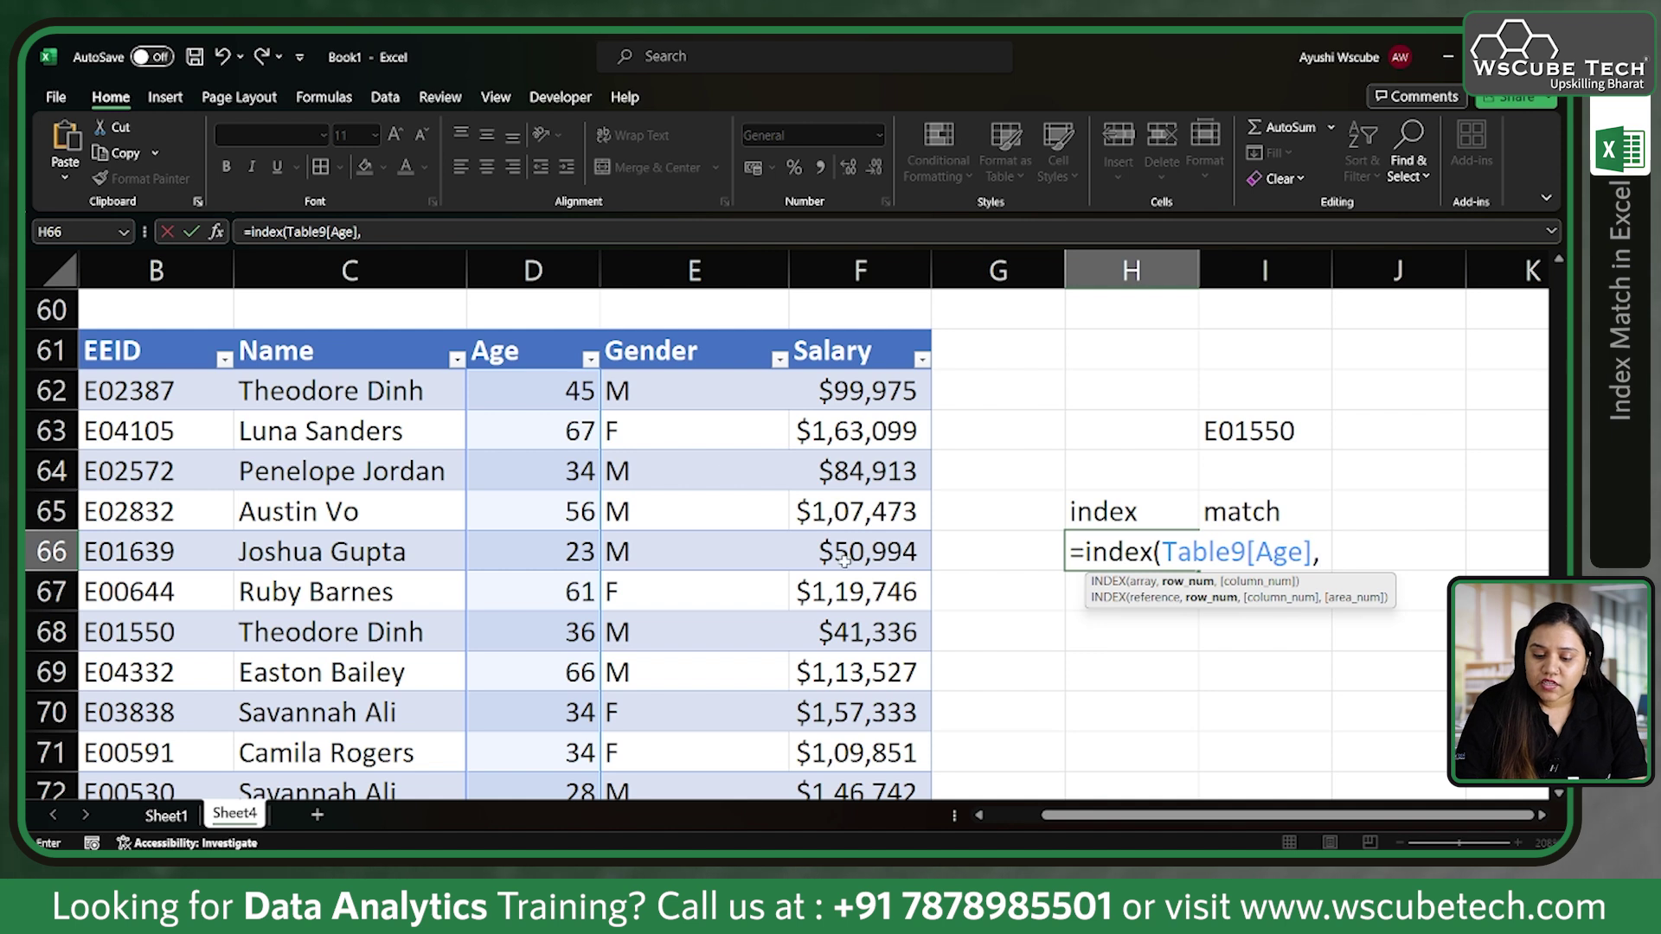
type("5")
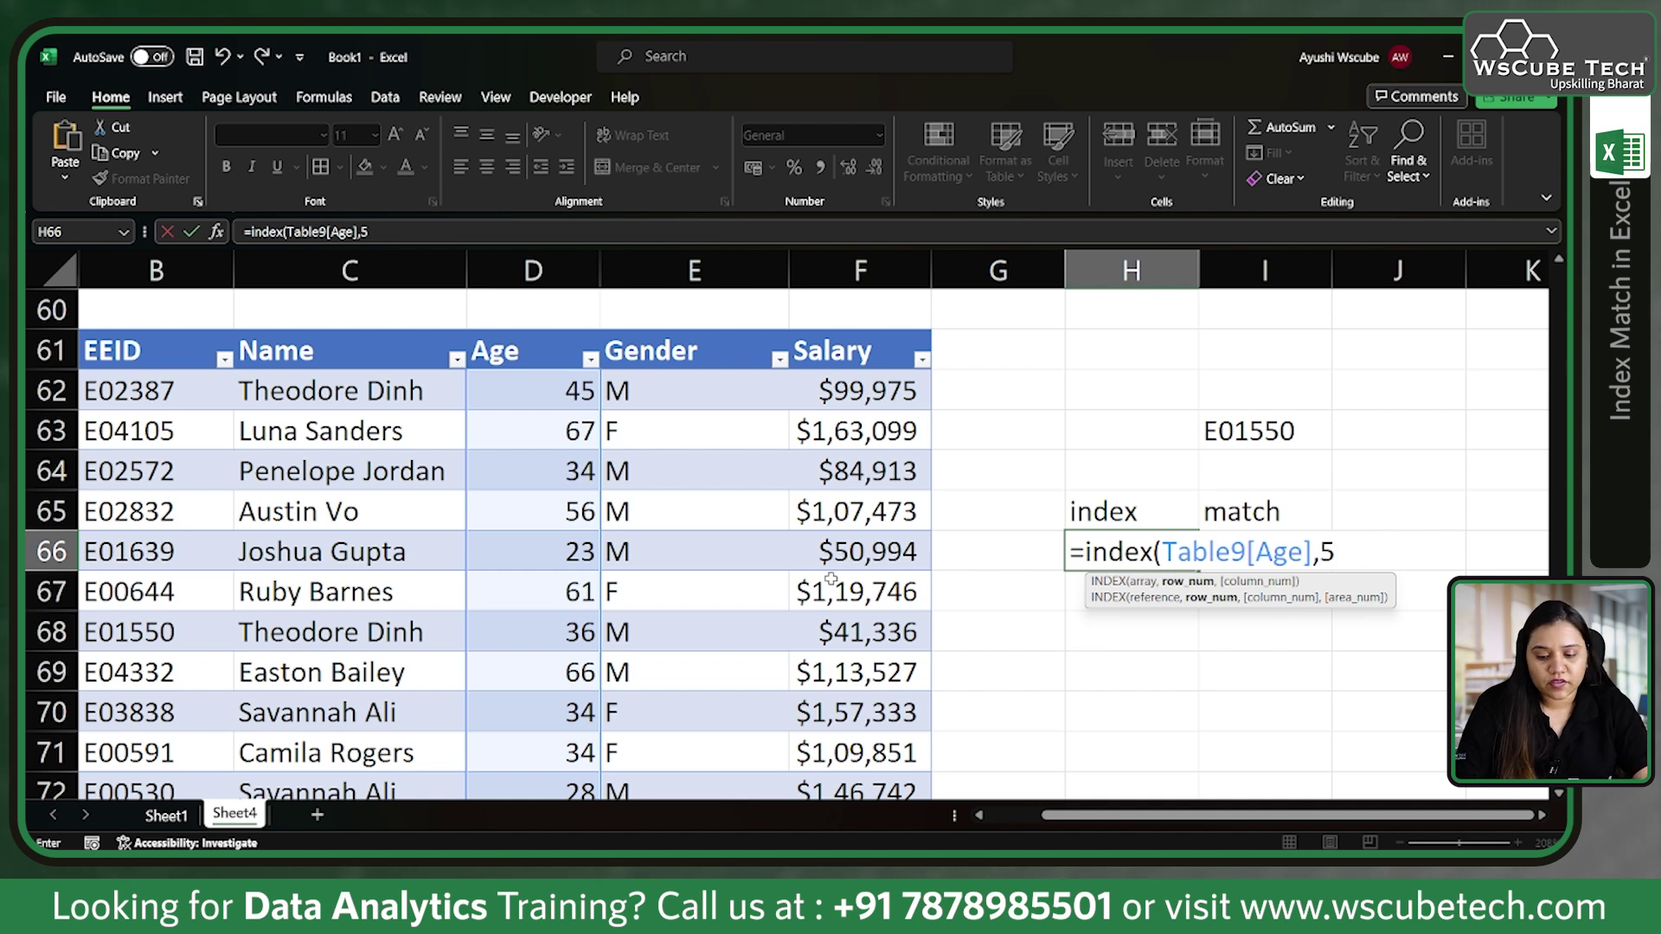
type(")")
key("Return")
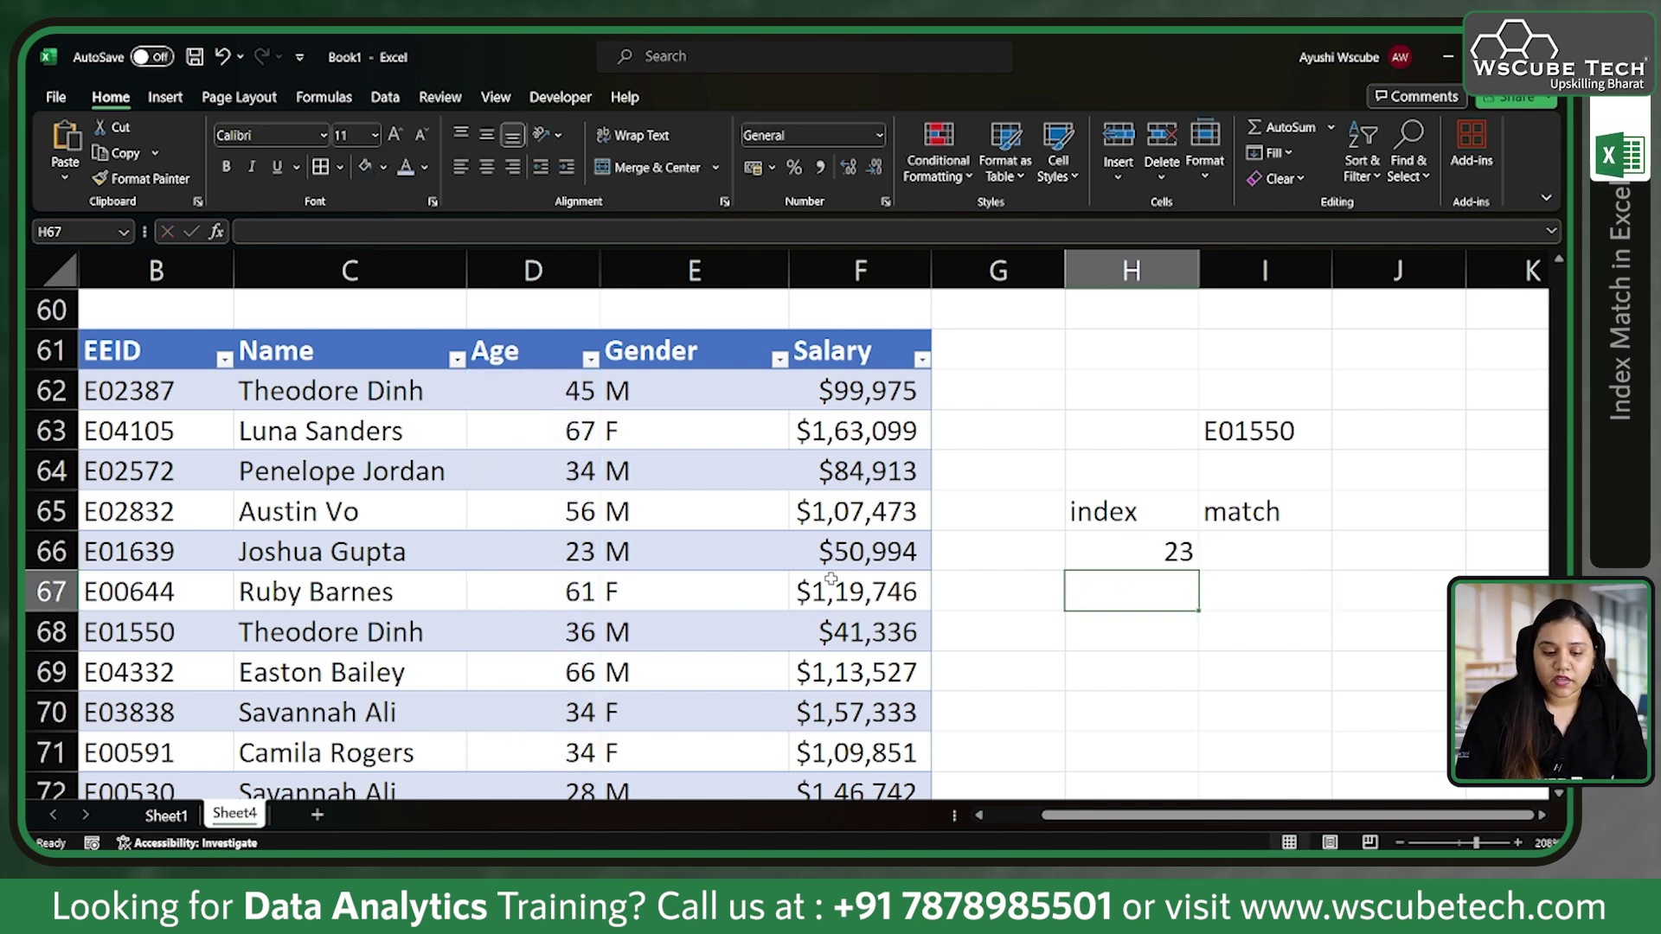
left_click(1125, 550)
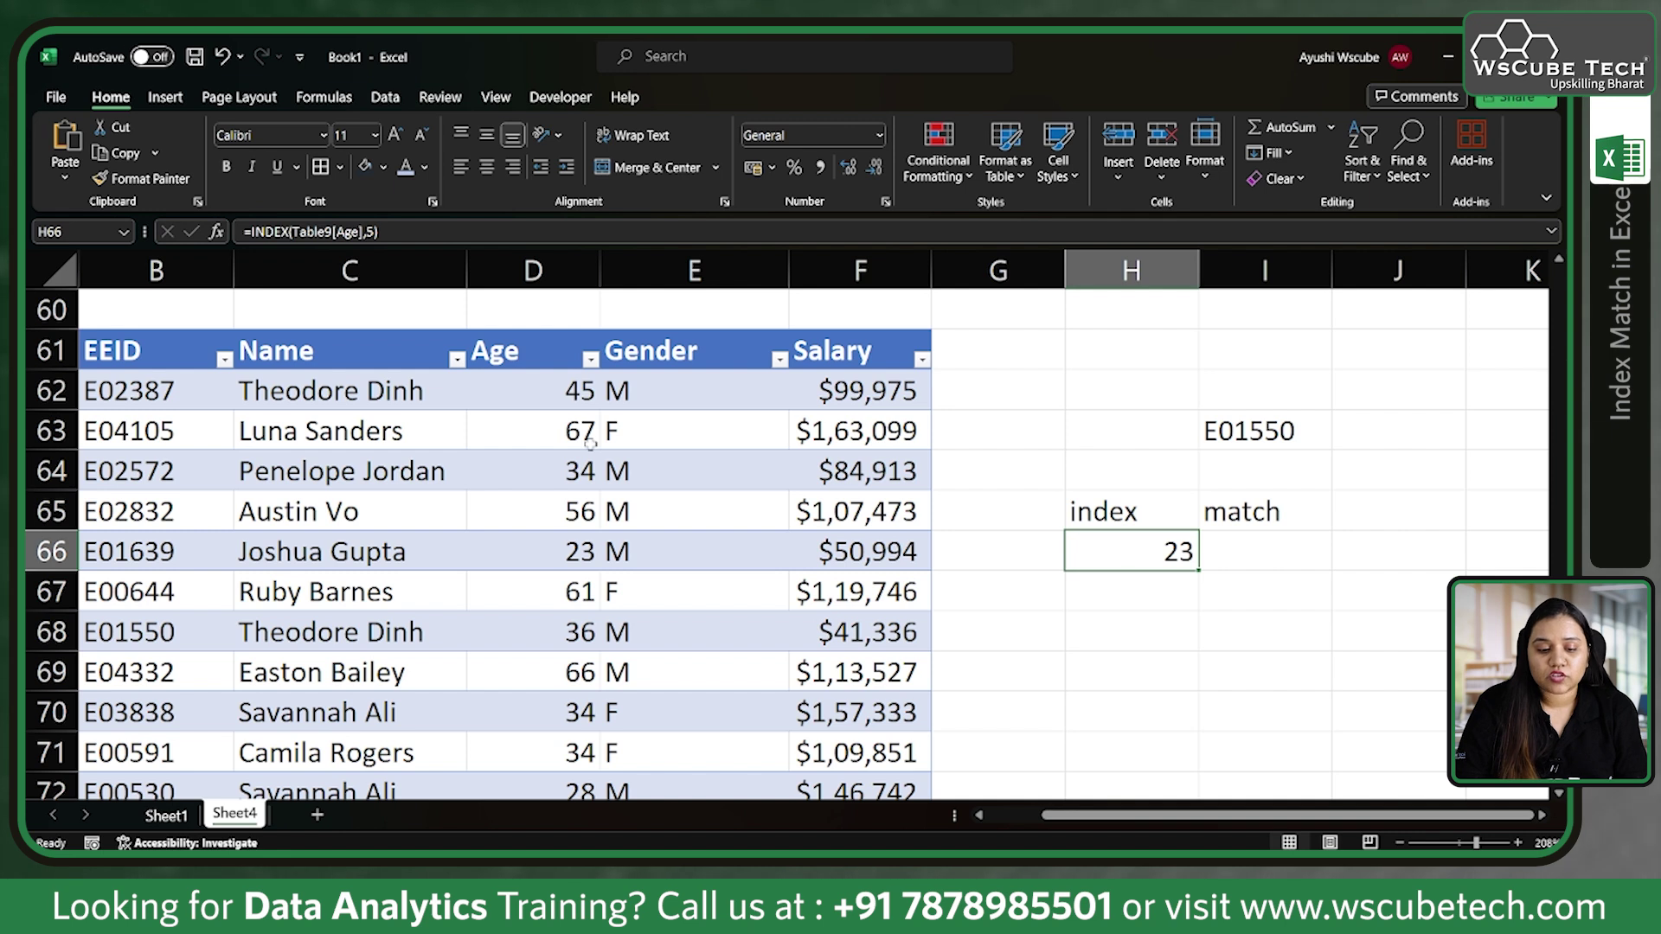
left_click_drag(554, 396, 555, 567)
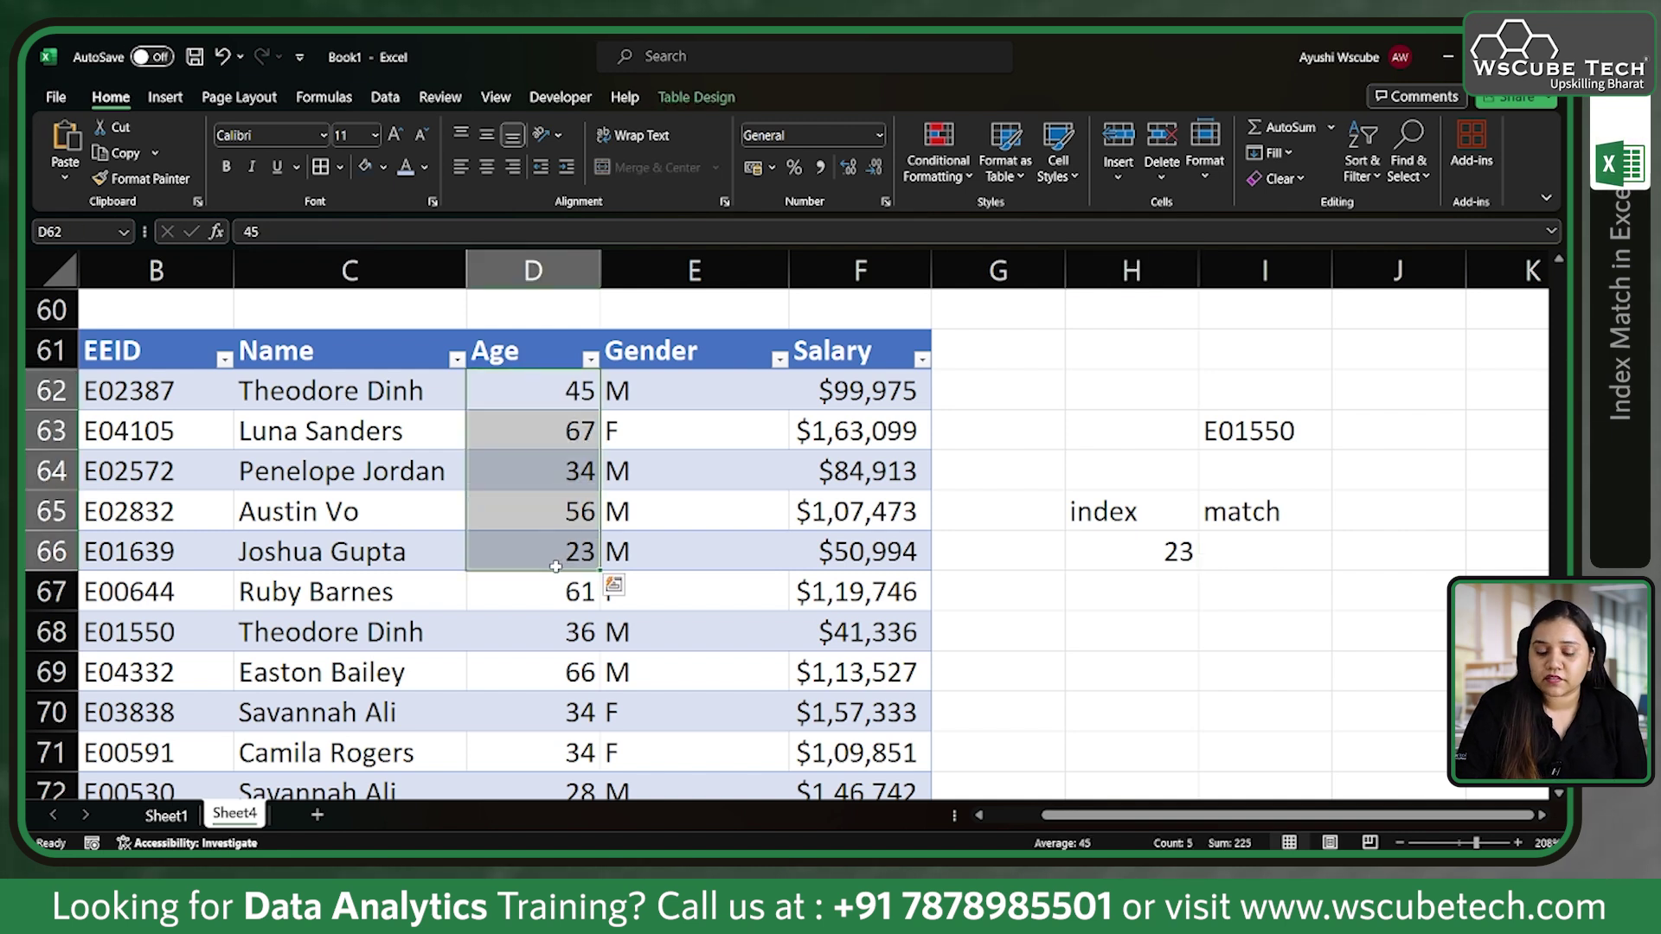
left_click(1154, 551)
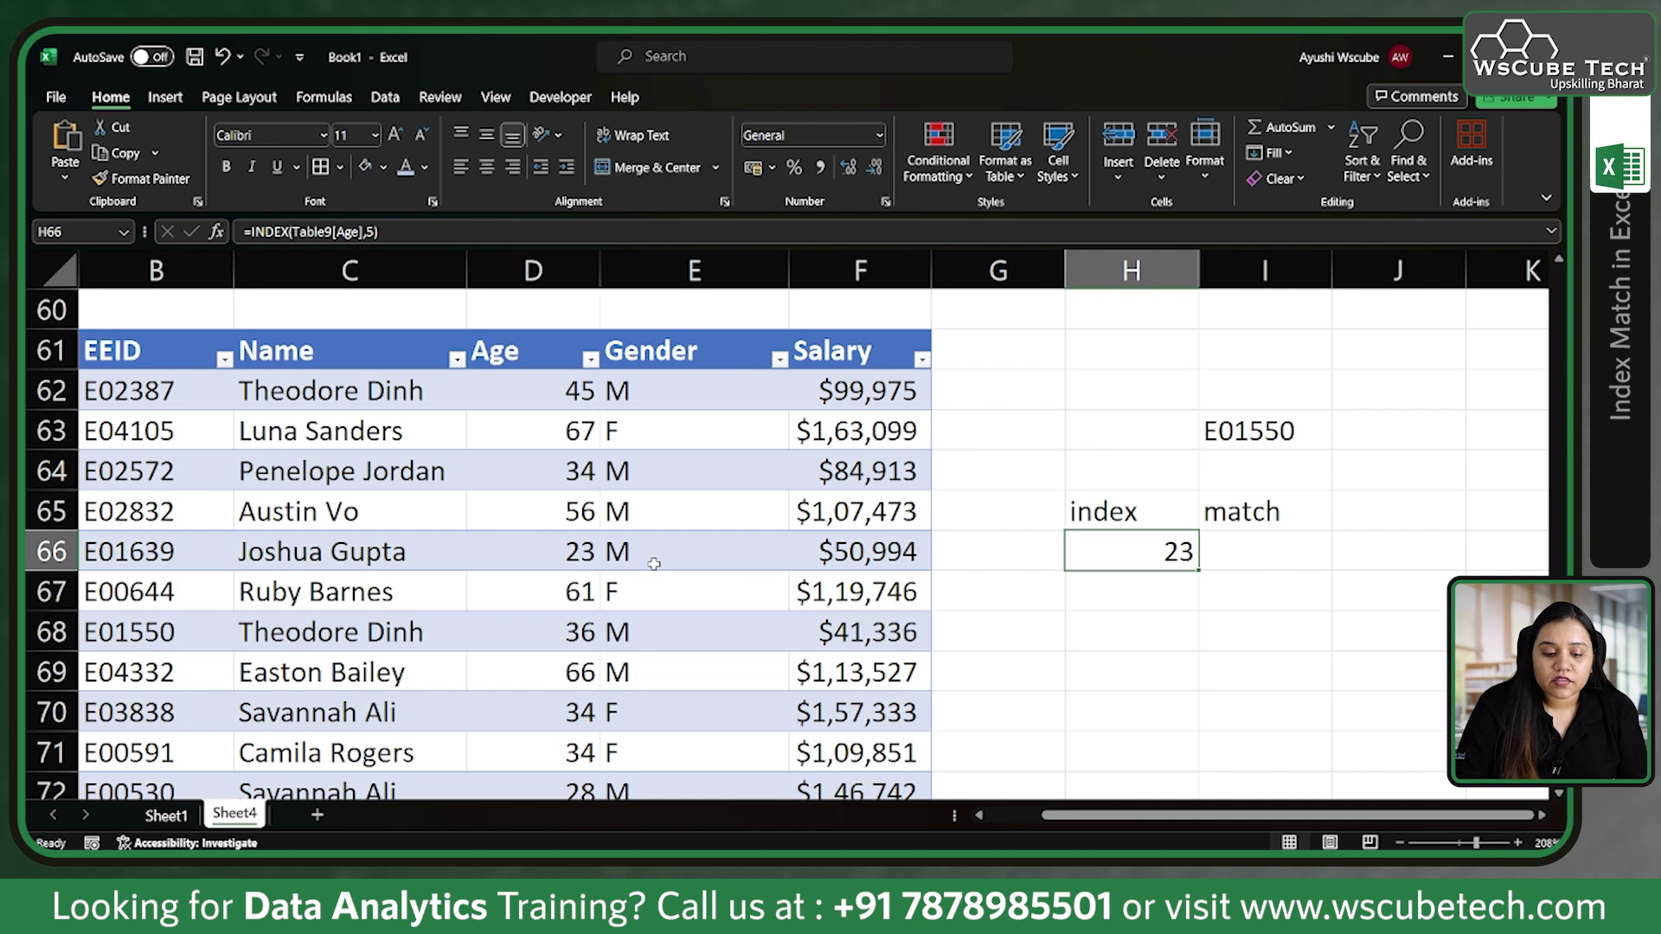
left_click_drag(558, 389, 554, 541)
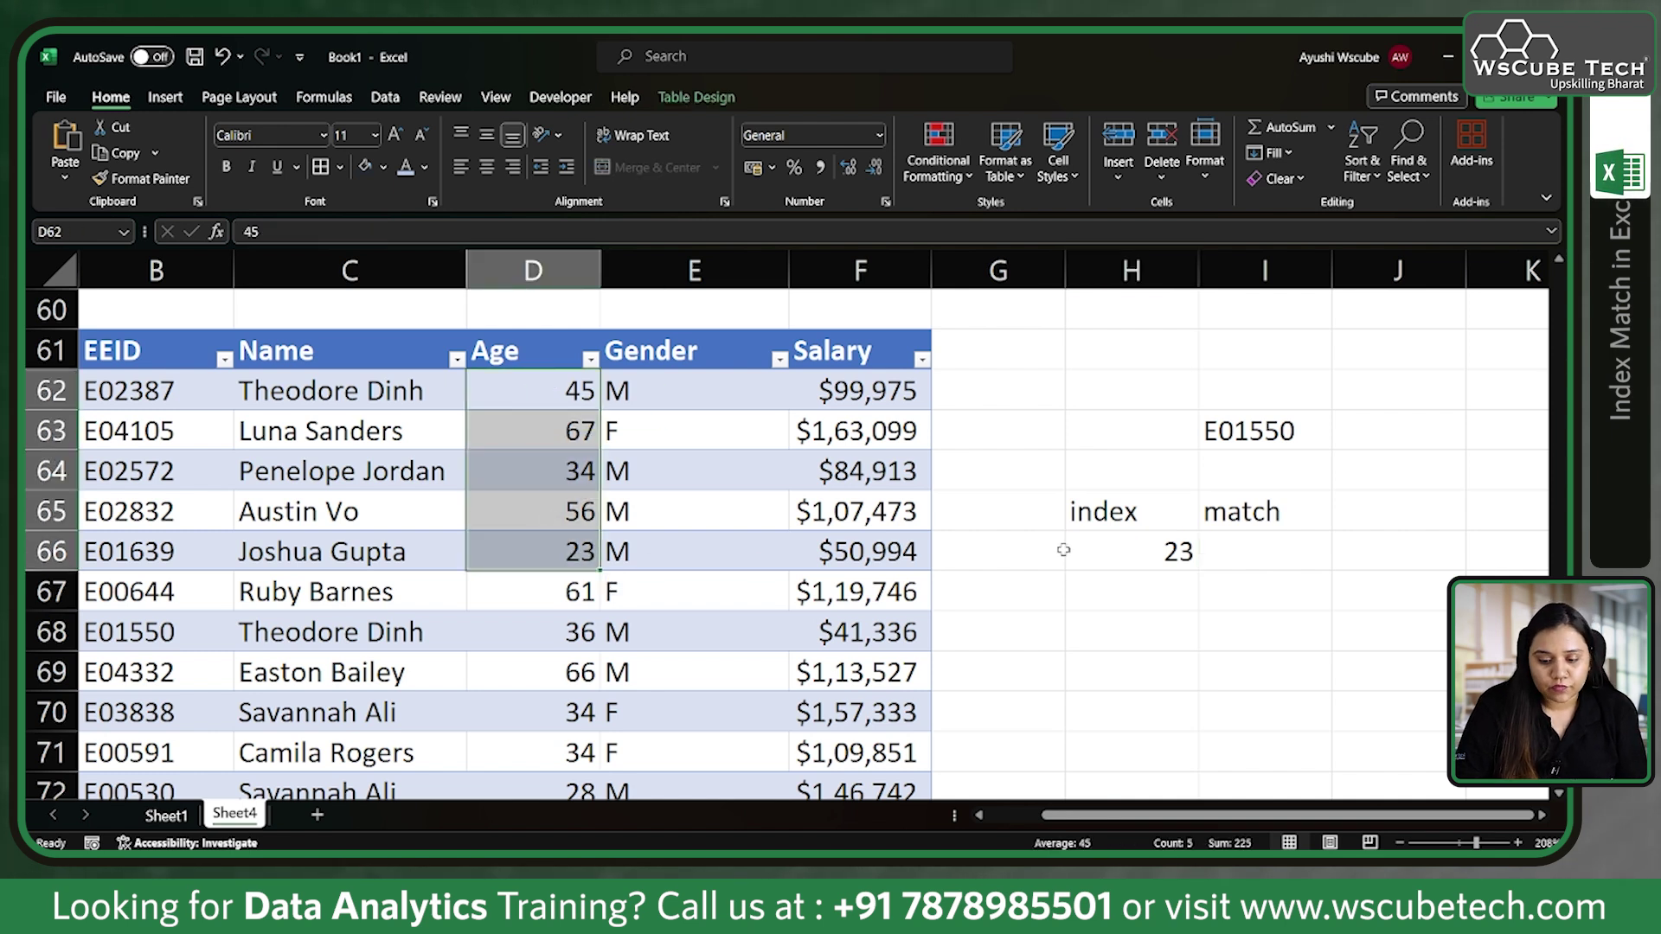
left_click(1096, 551)
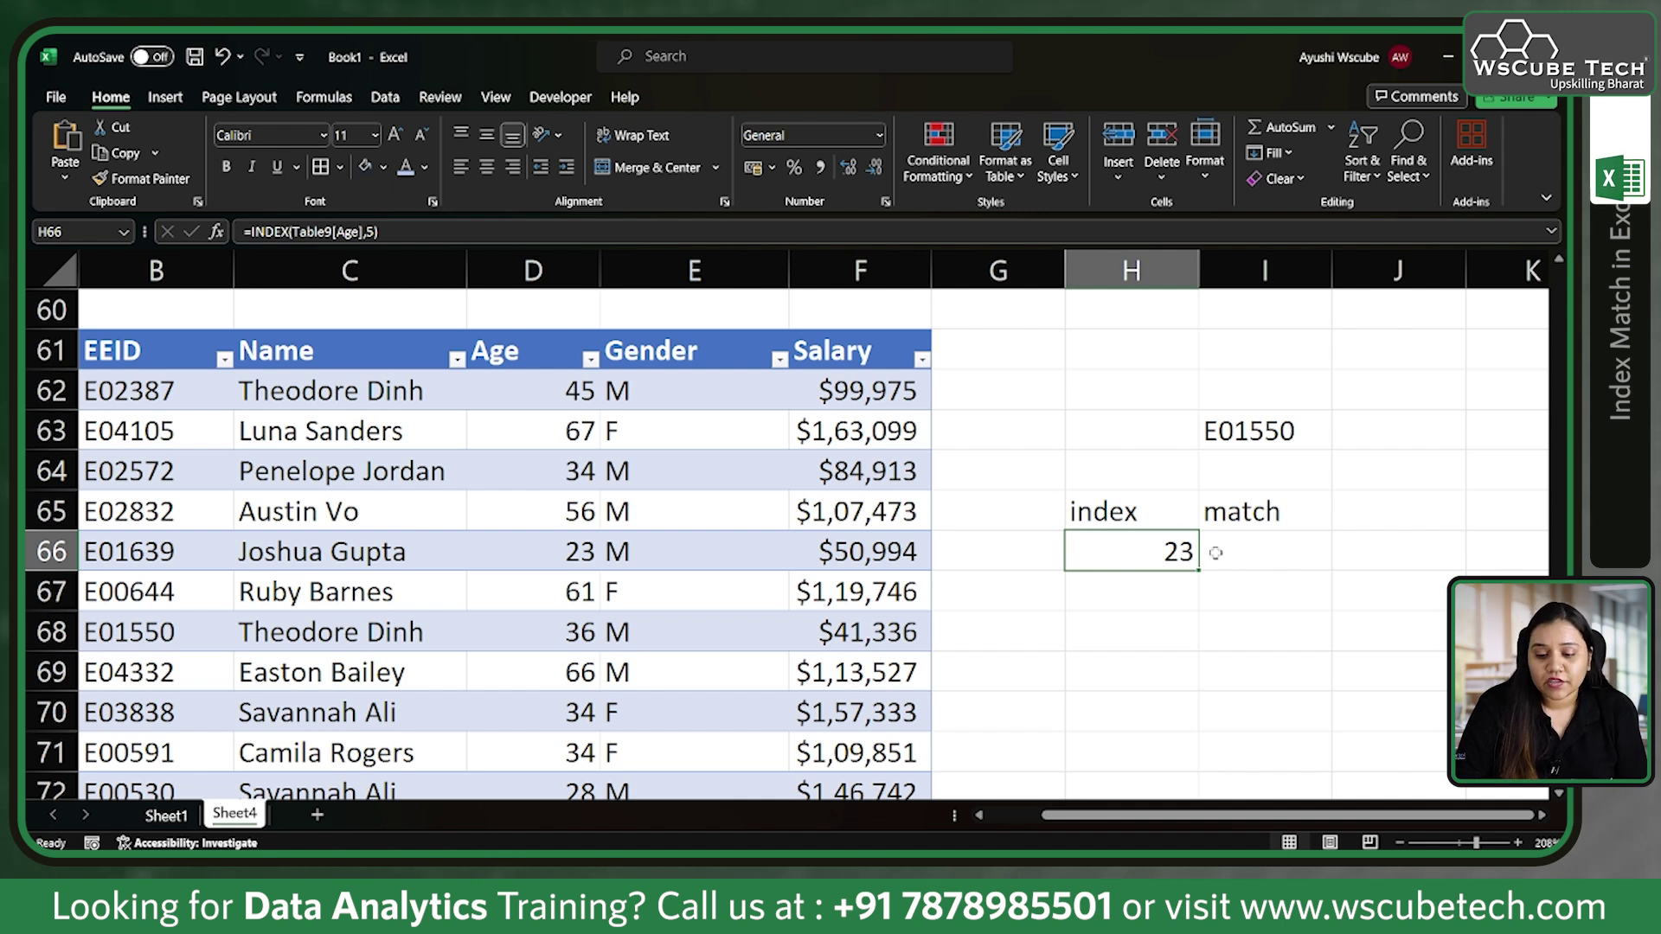
Enter =MATCH(I63,Table9[EEID],0) in I66 and compare the lookup ID in I63 with its matching EEID entry in B68
left_click(1253, 552)
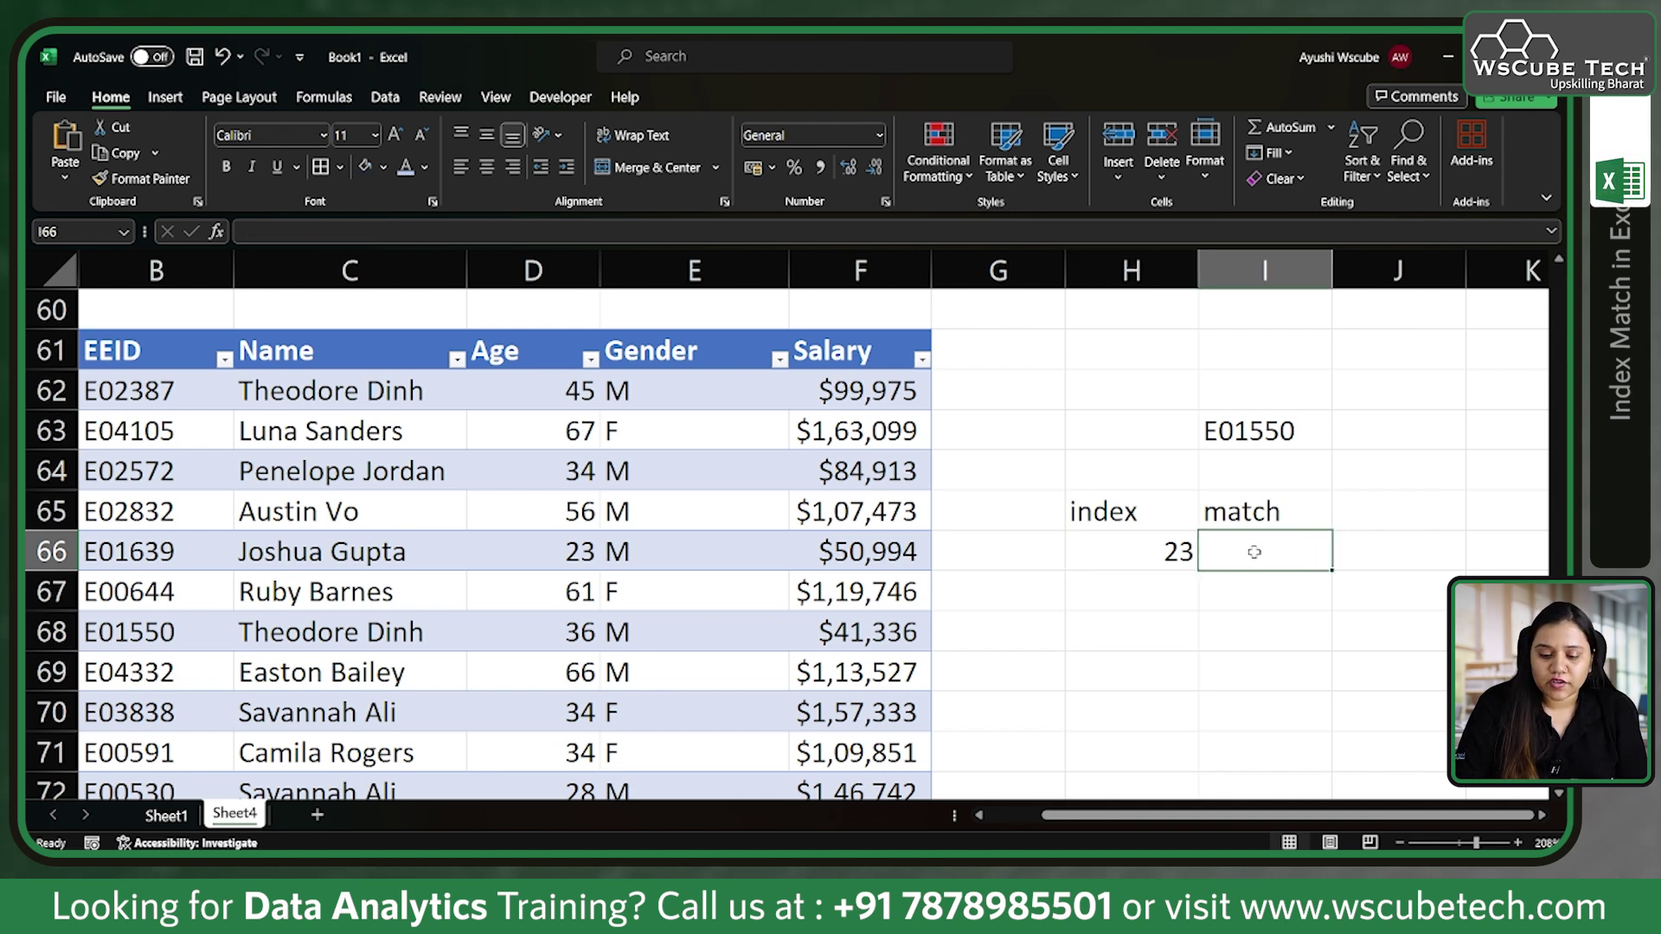
type("=match")
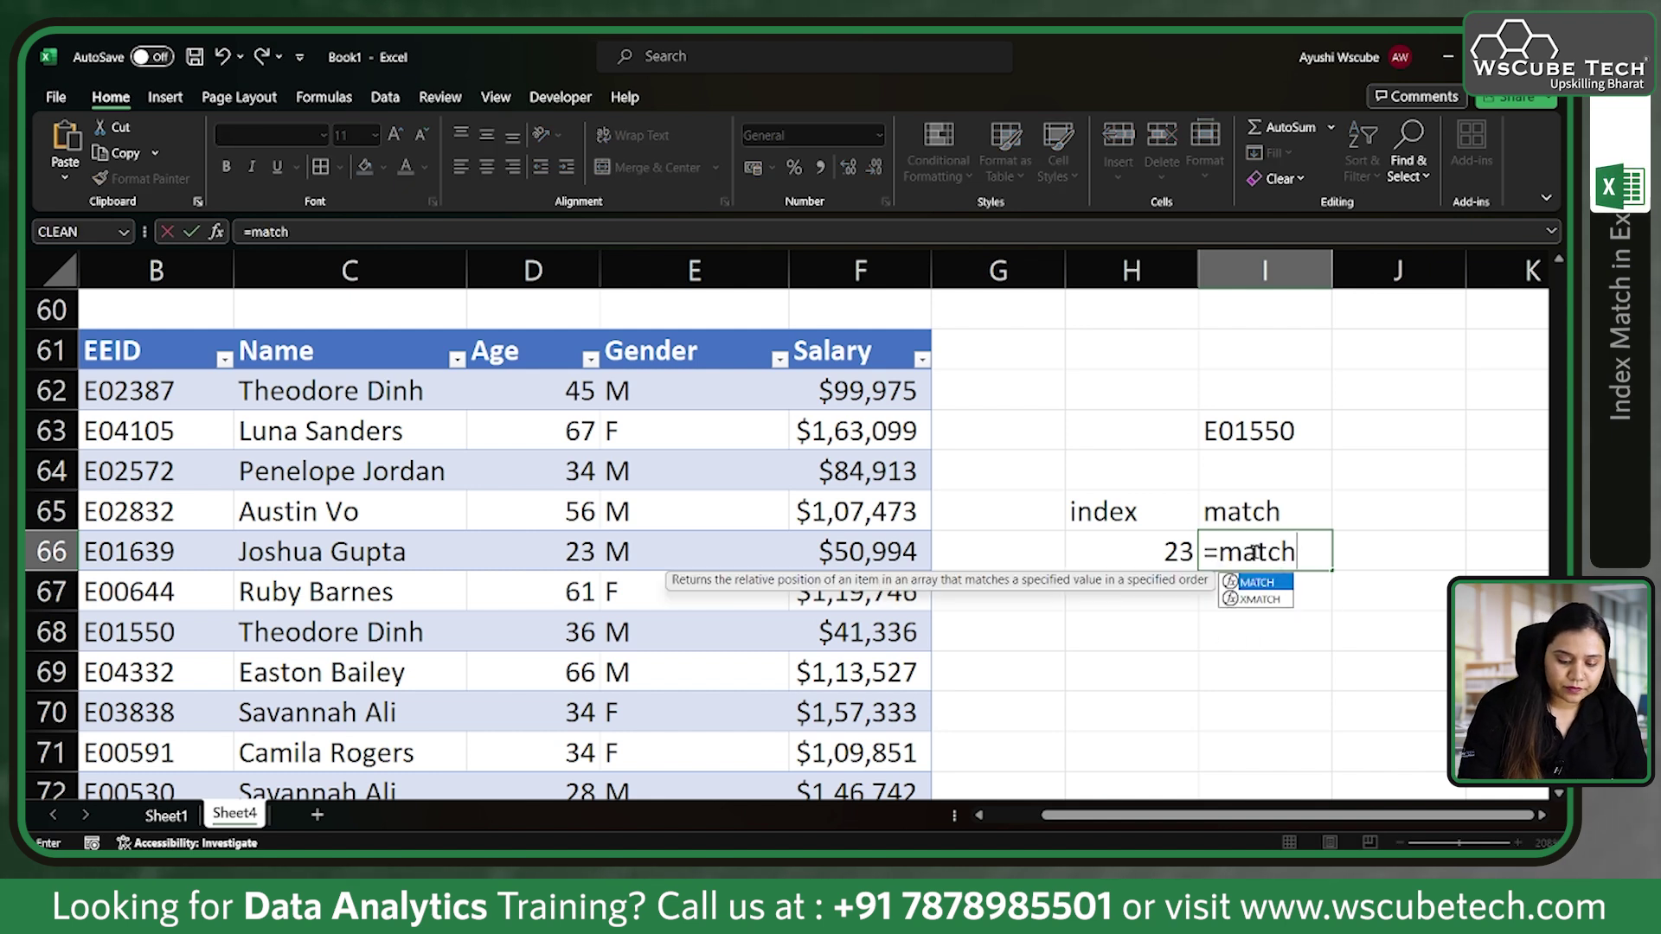
type("(")
left_click(1285, 429)
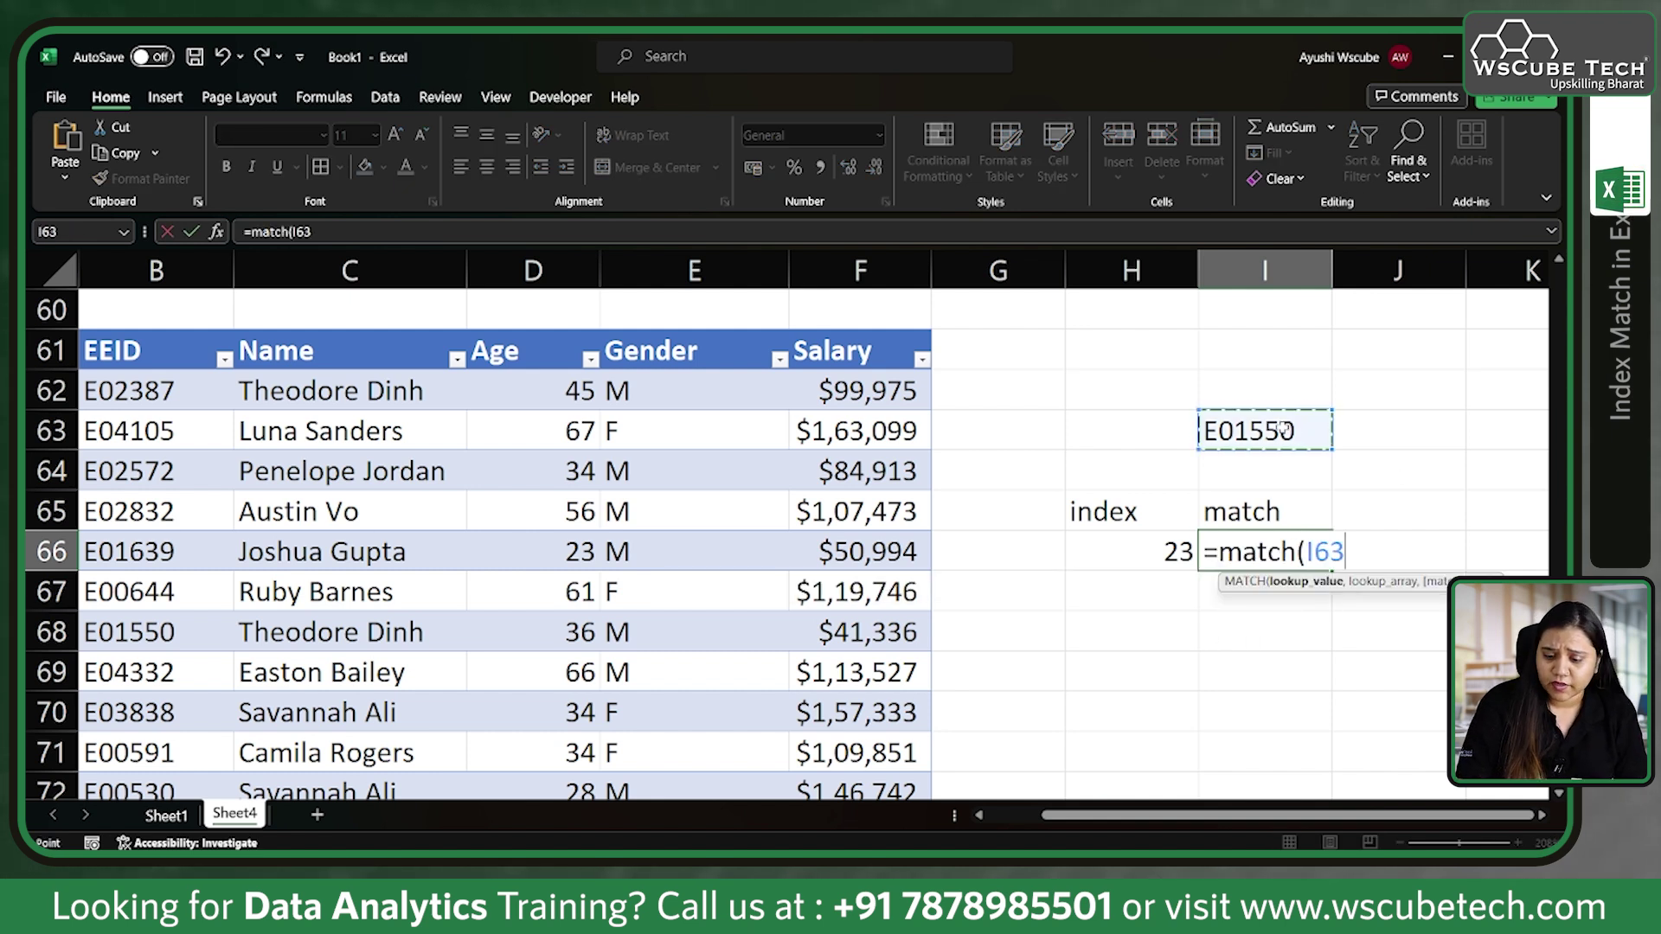
type(",")
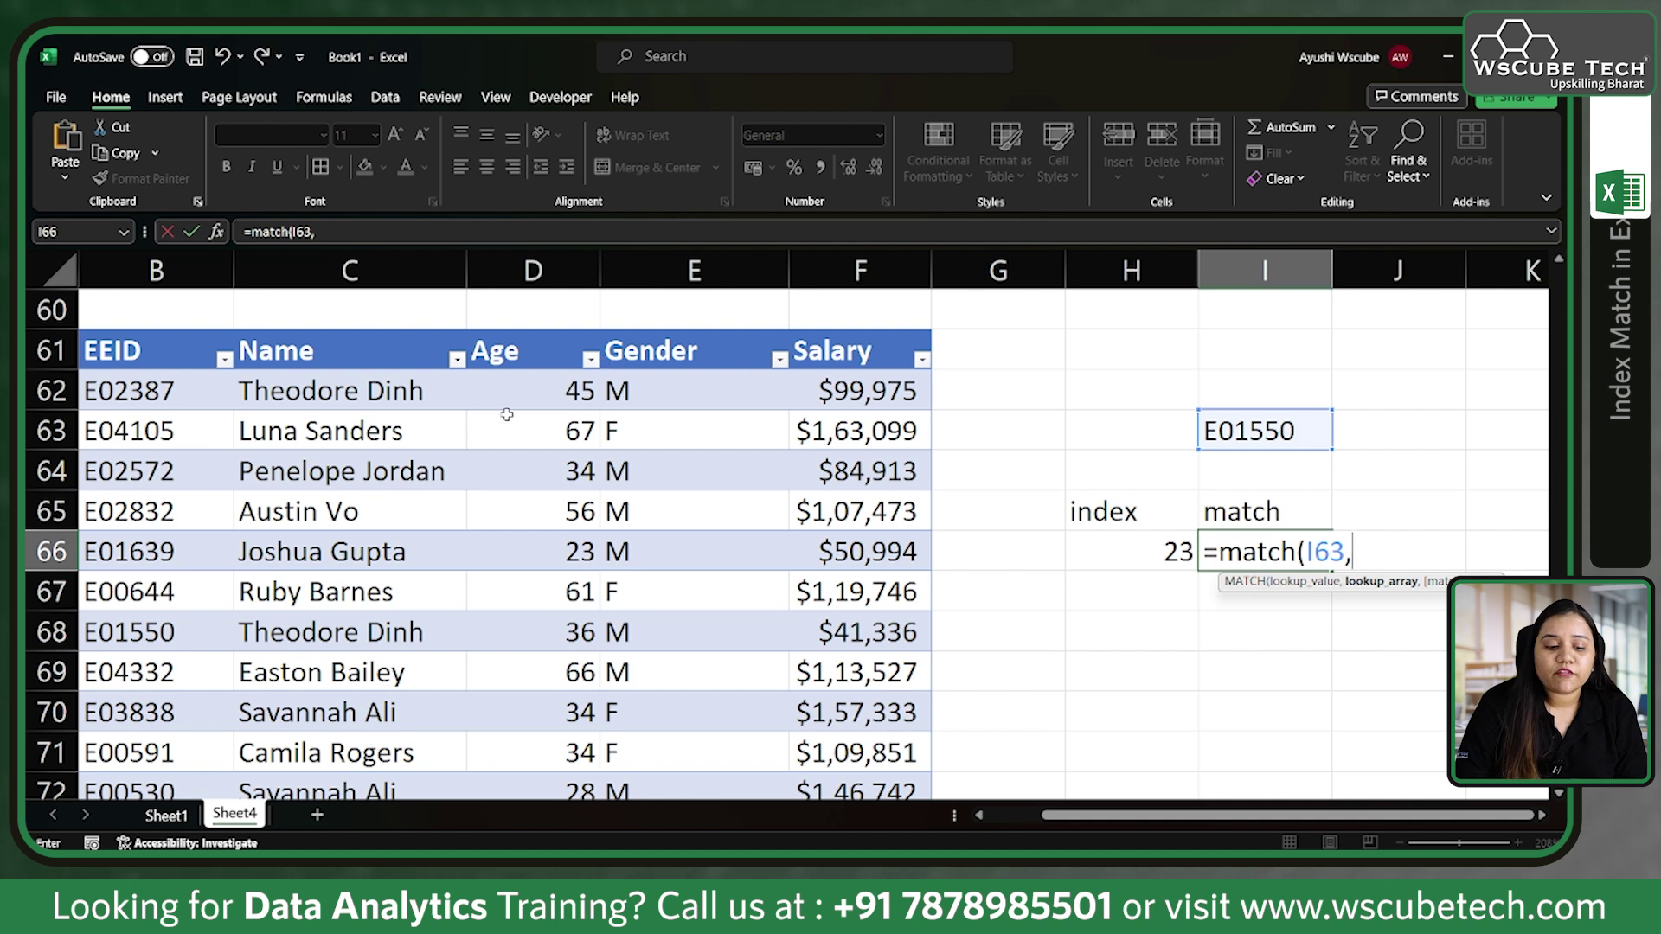
left_click(177, 327)
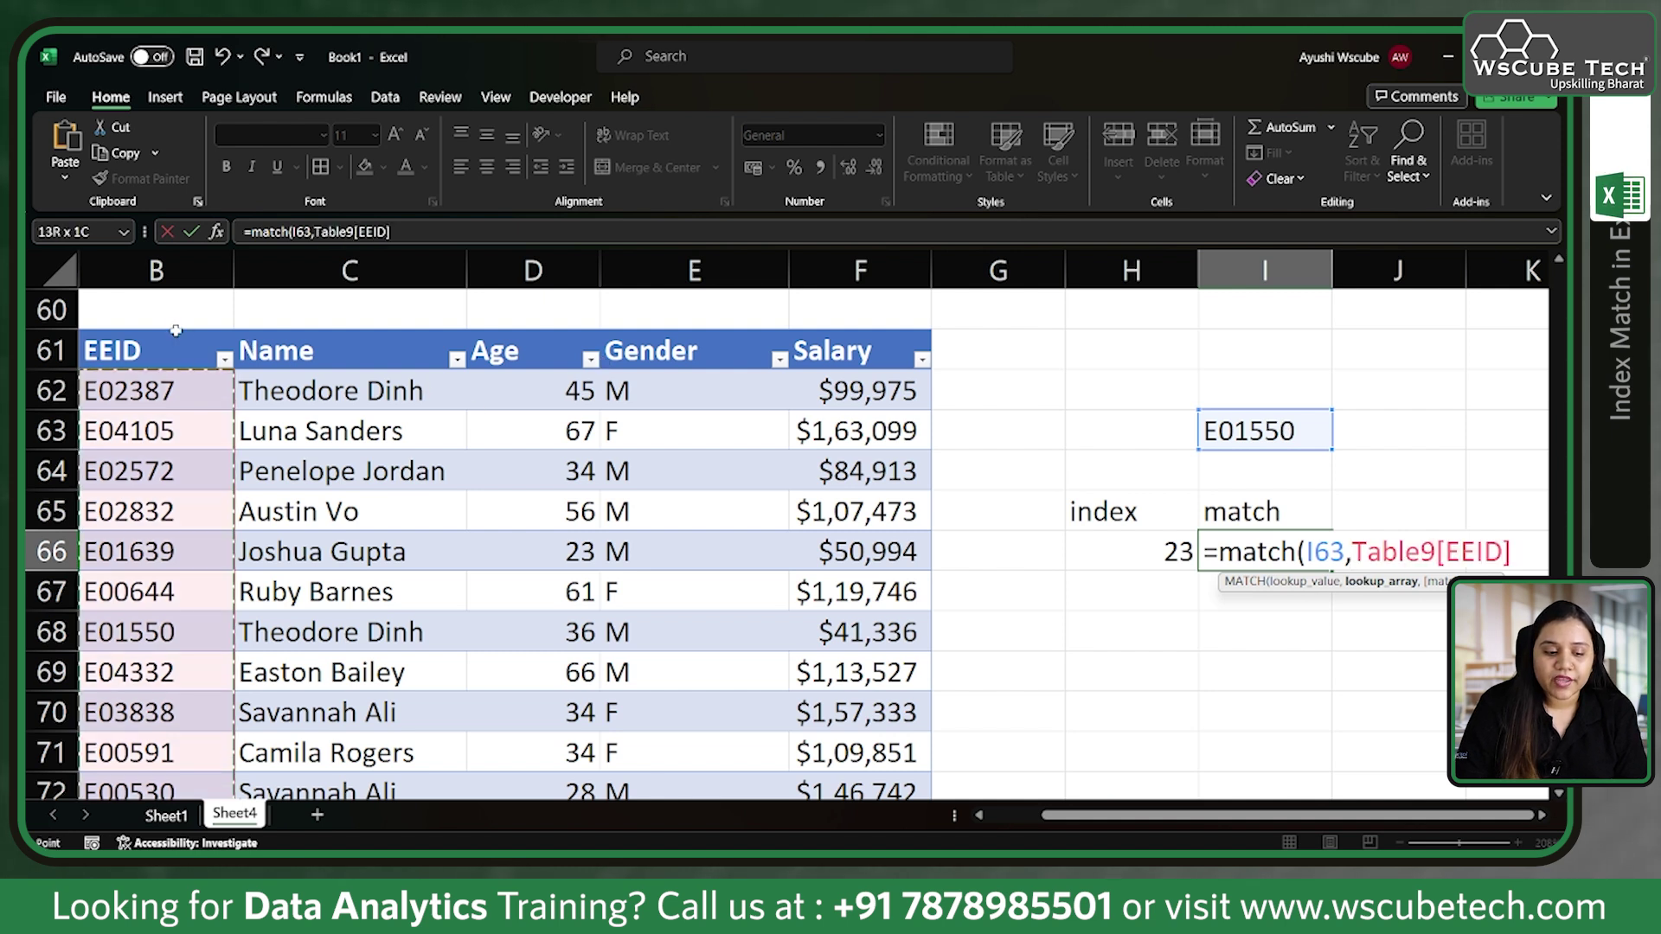
type(",")
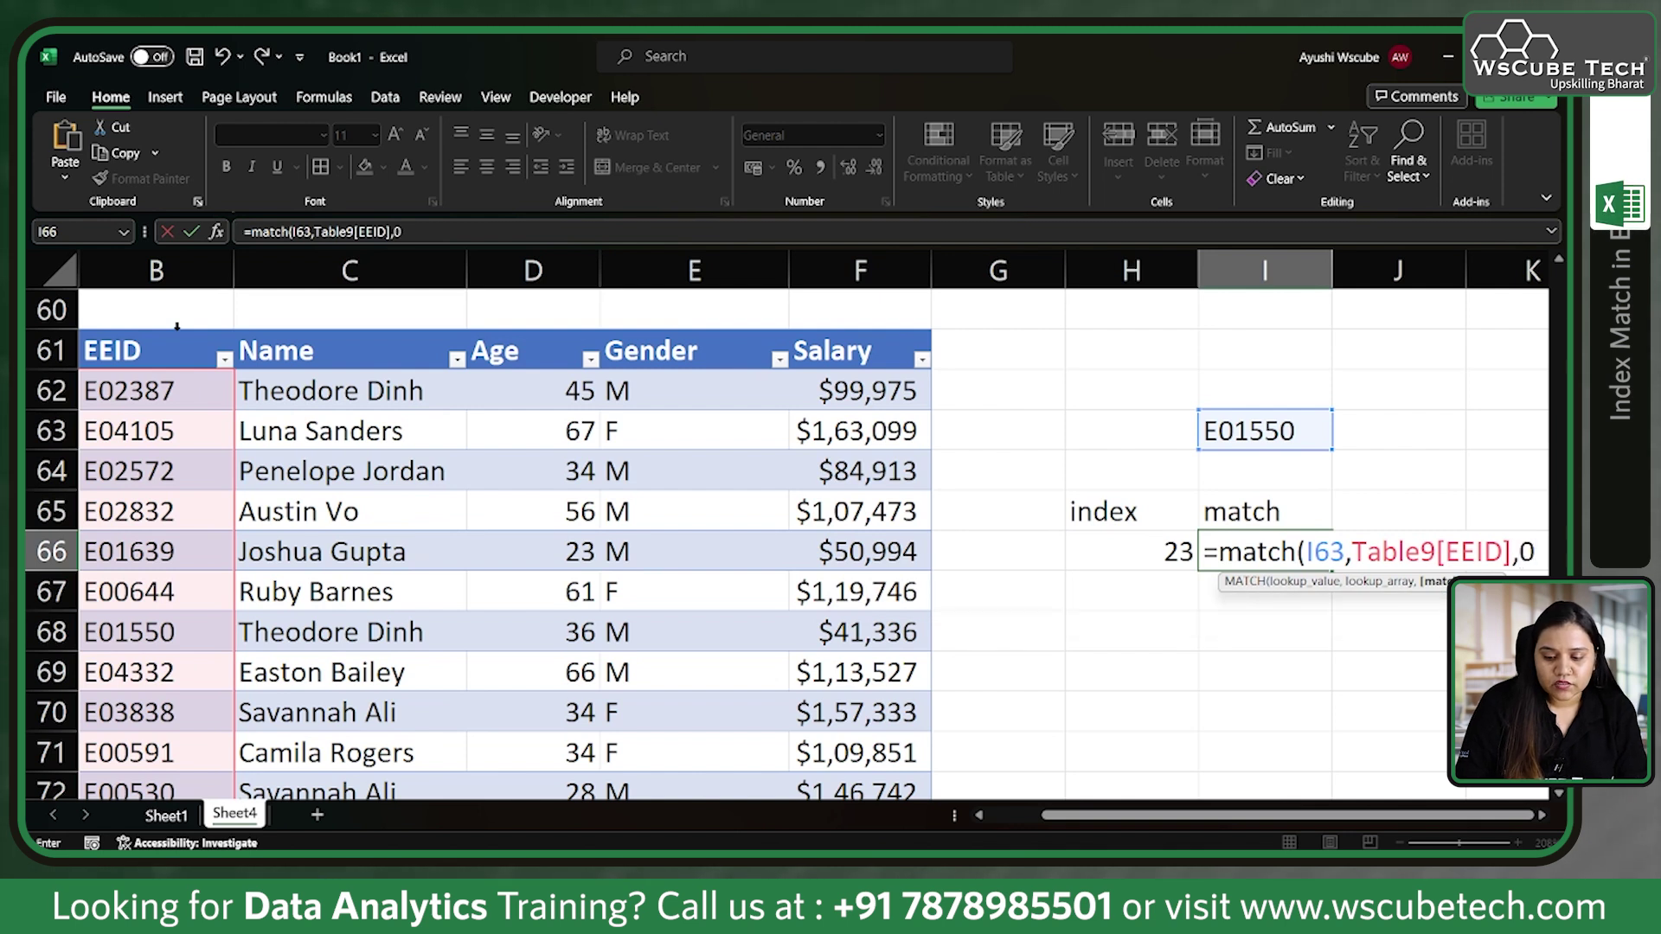
type(" 0)")
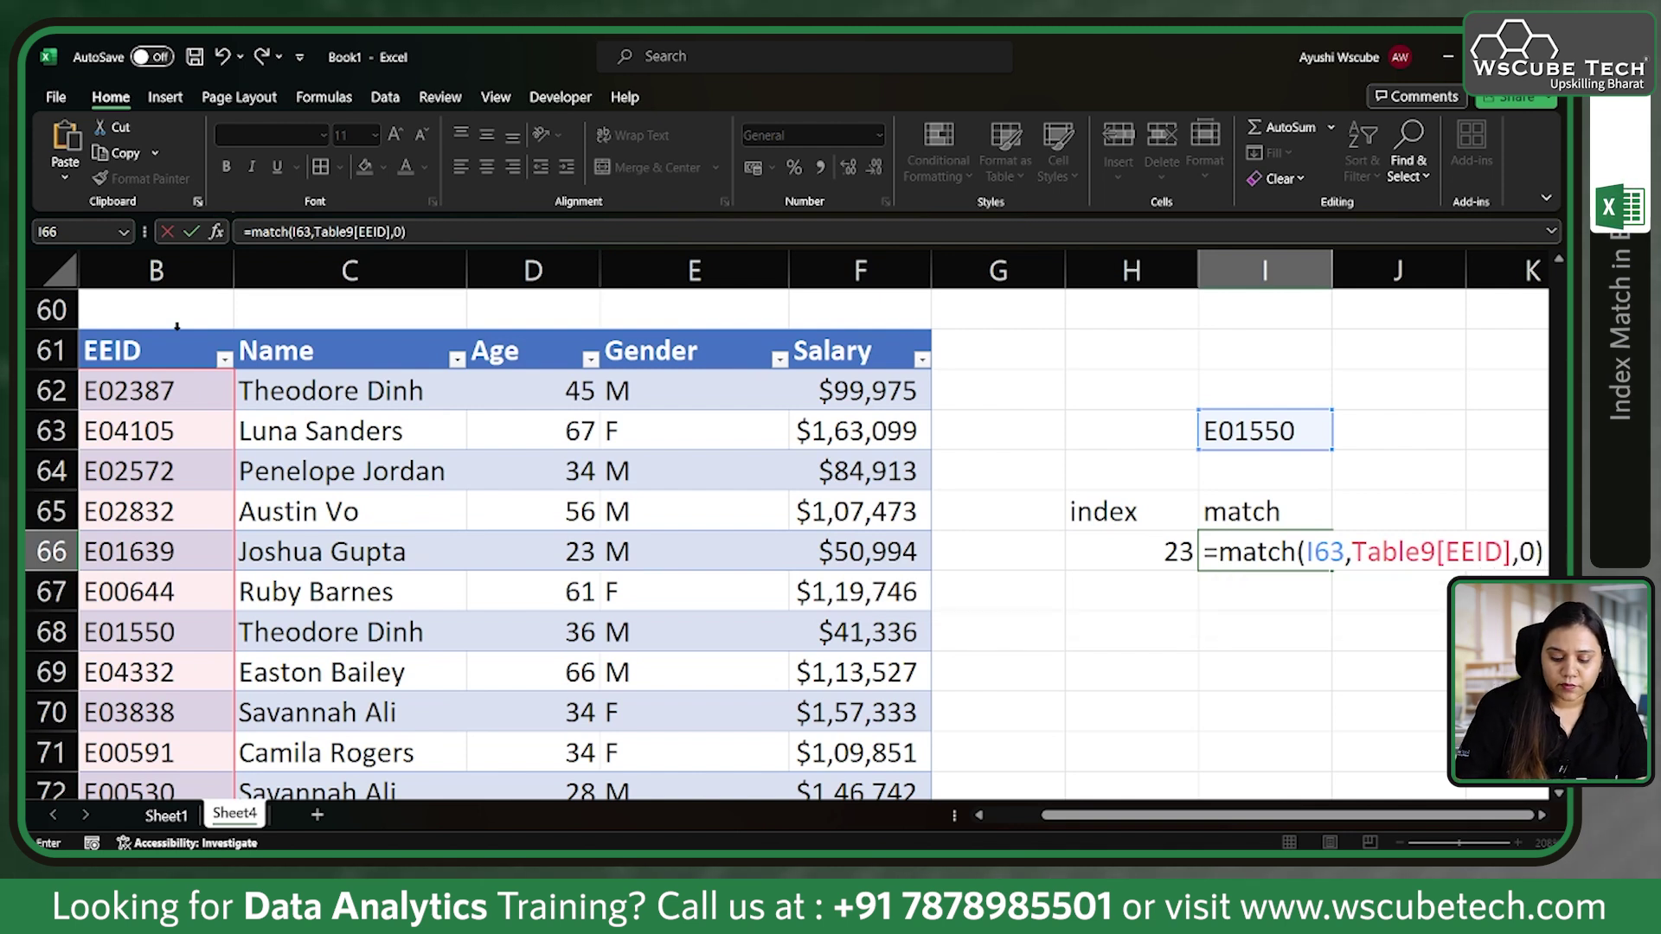
key("Return")
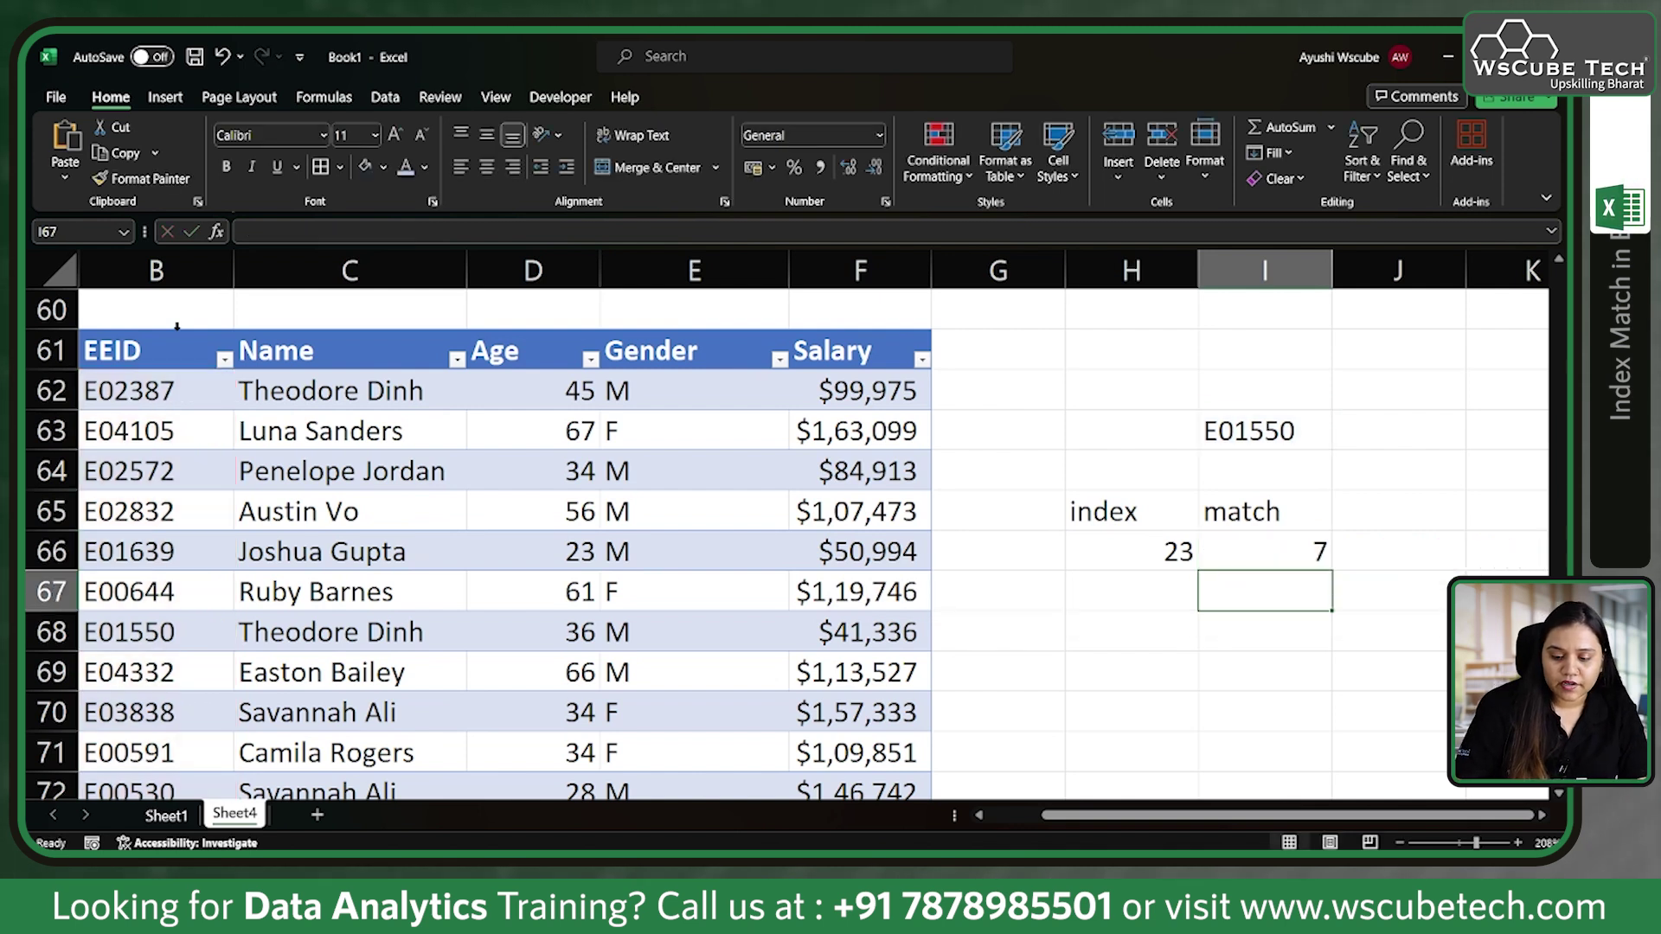
left_click(1278, 538)
left_click(1250, 430)
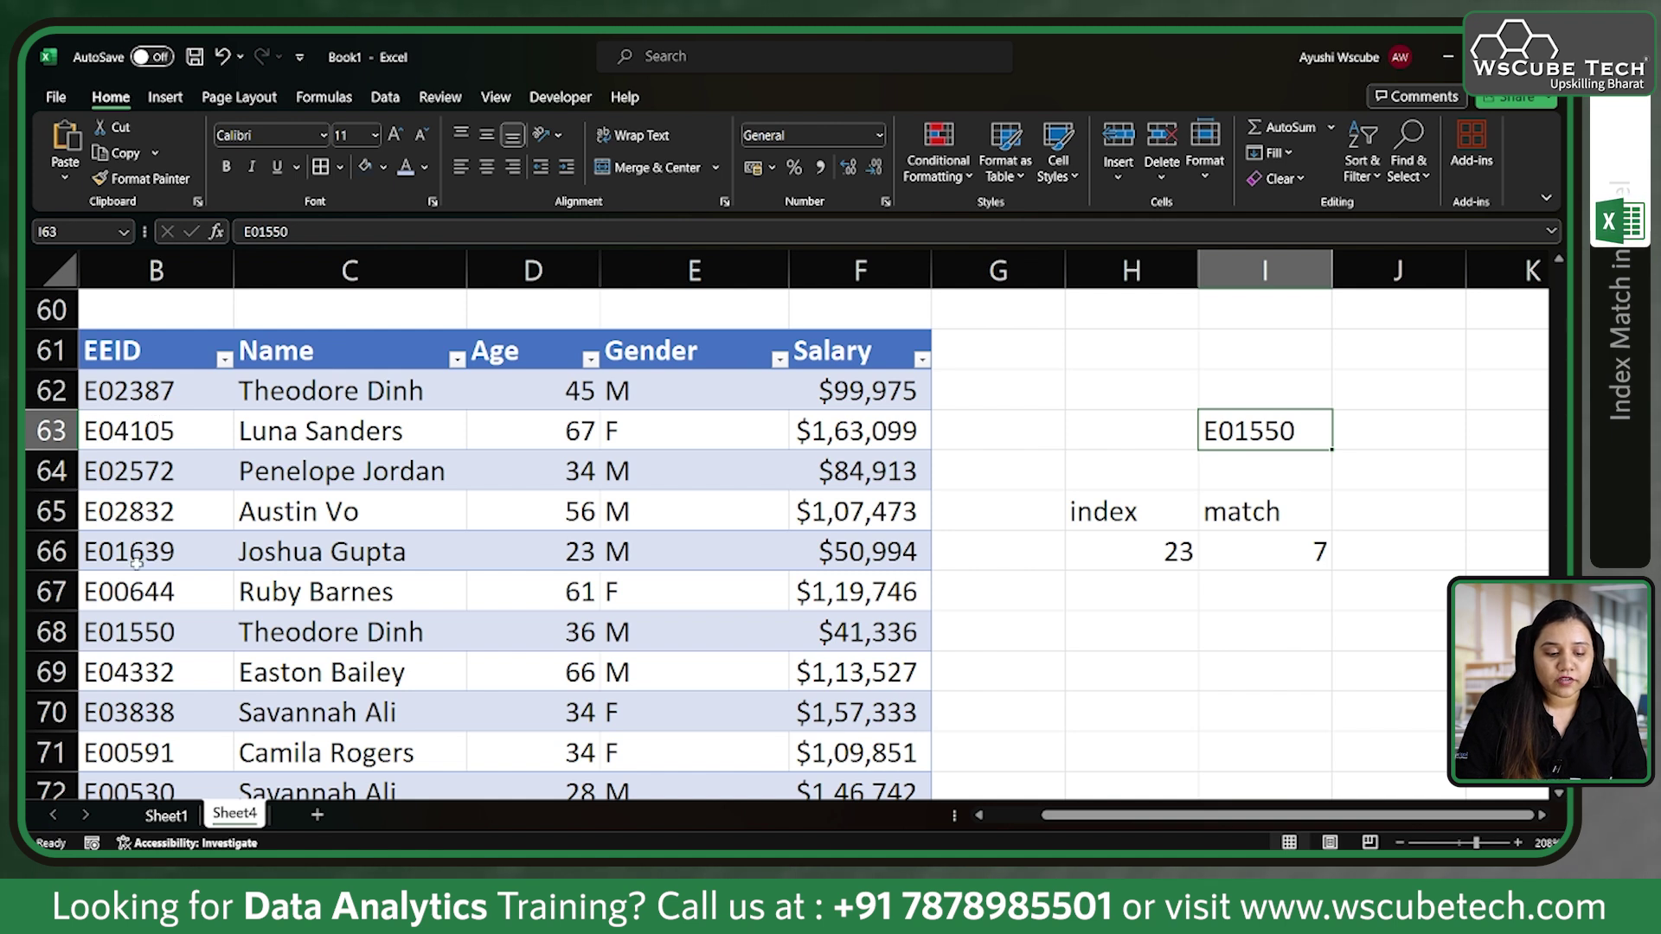
left_click(153, 632)
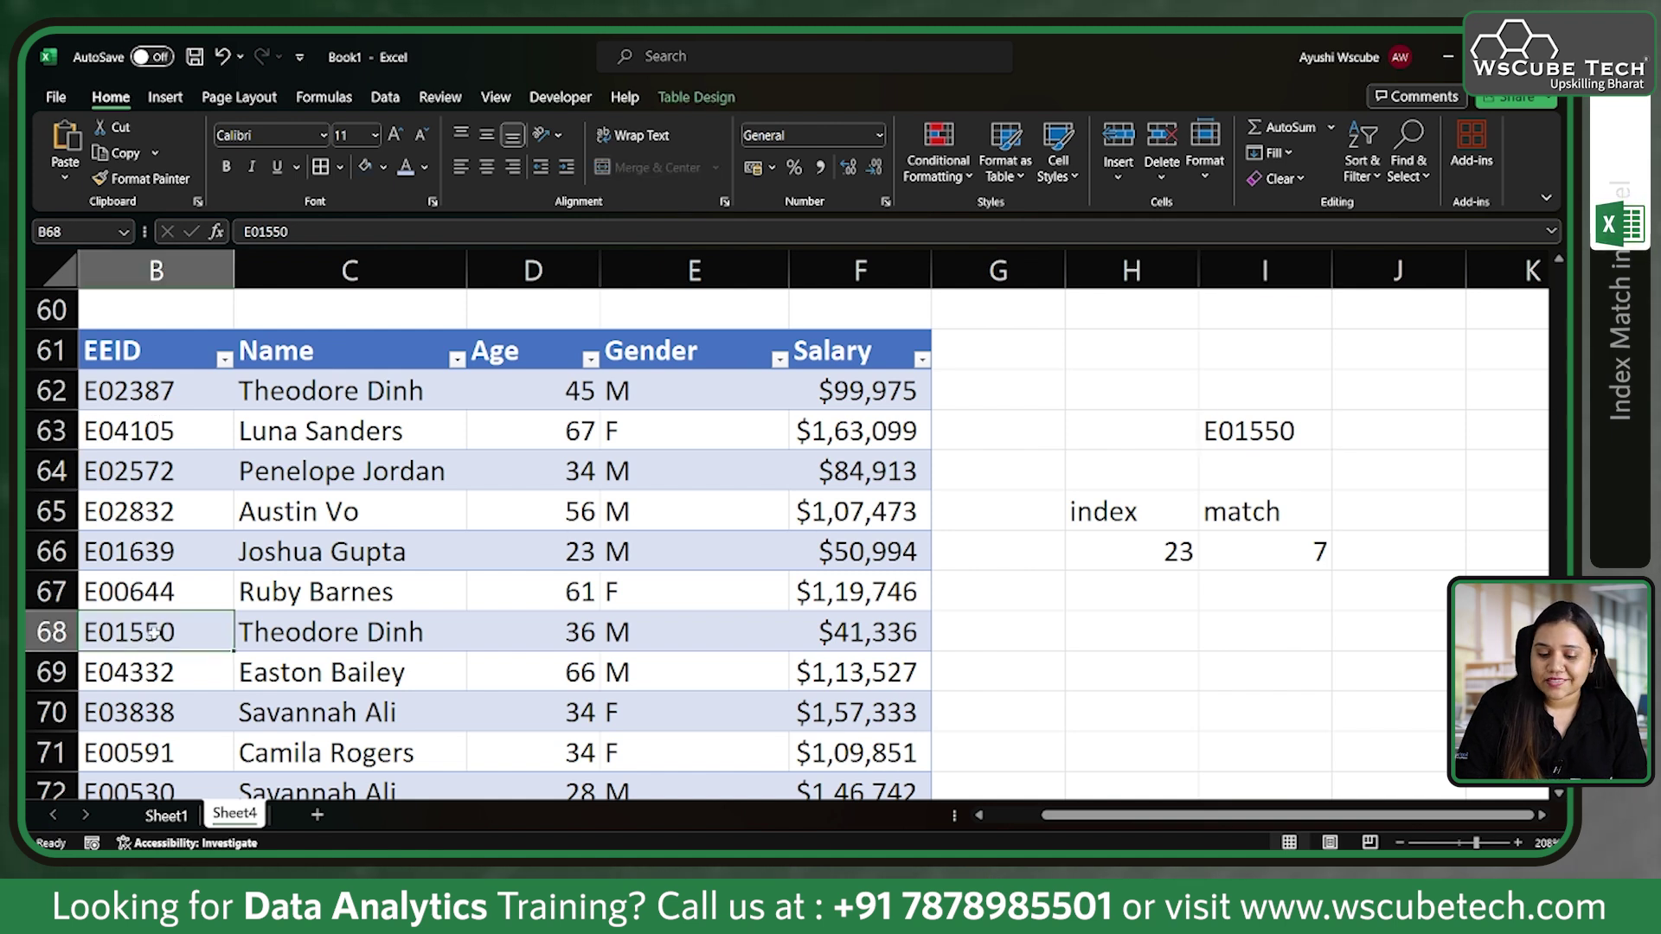
Set the row number in H66's INDEX formula to 7 and check the returned age against row 68 of the table
left_click(1155, 558)
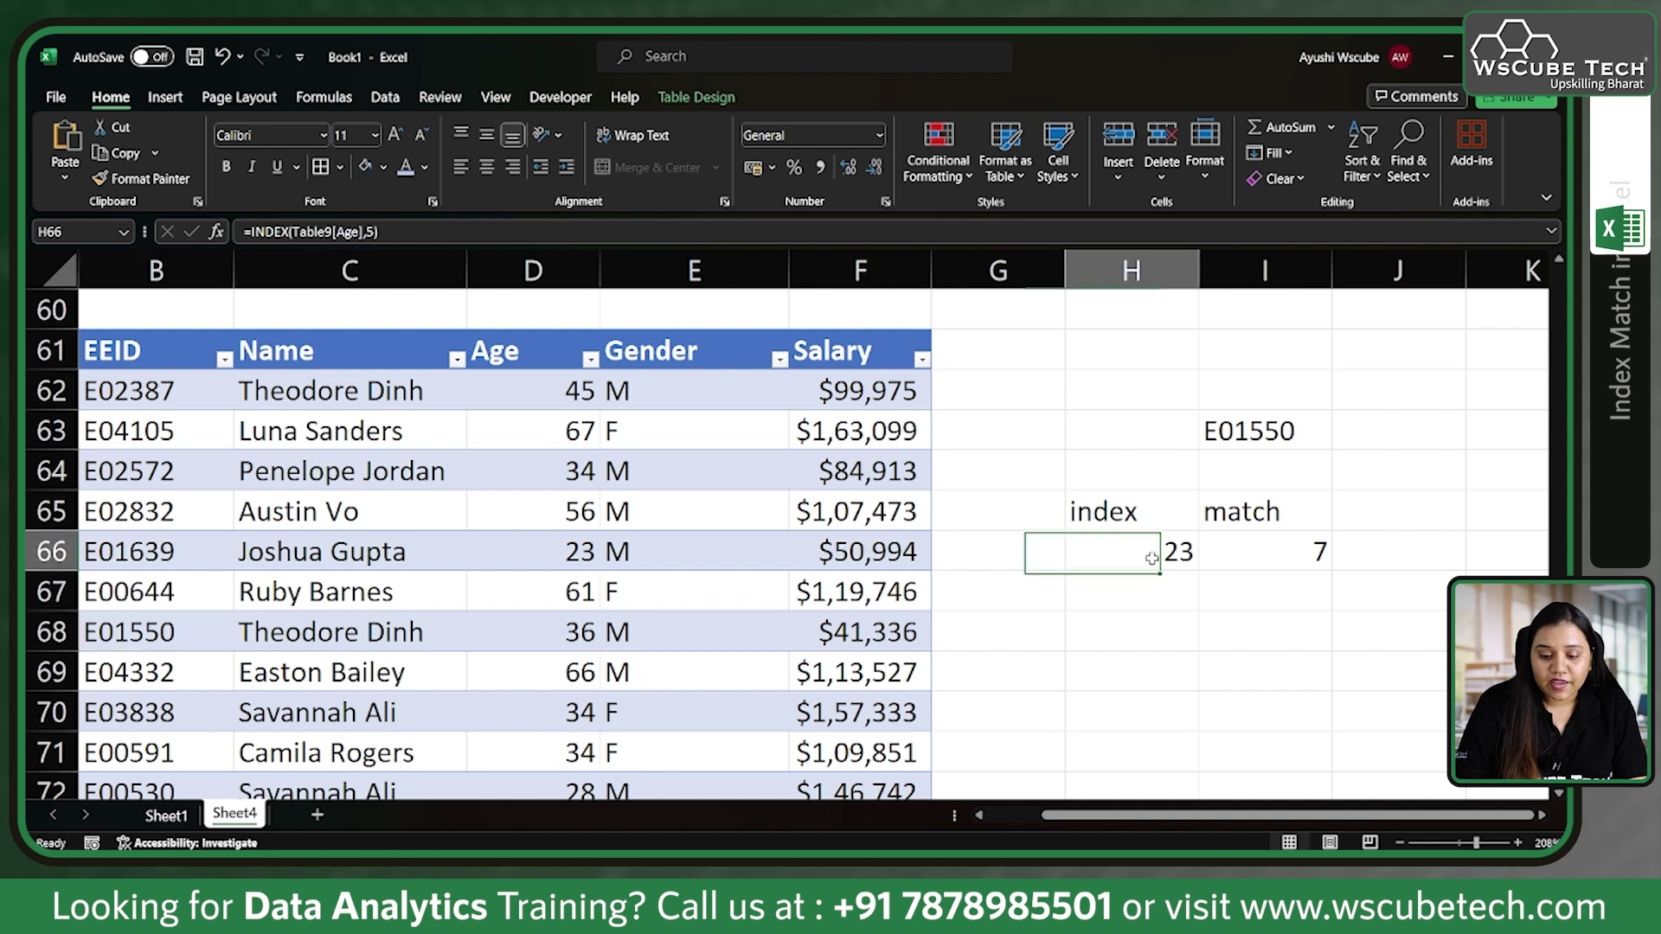
double_click(1153, 554)
left_click(1343, 552)
key("BackSpace")
type("7")
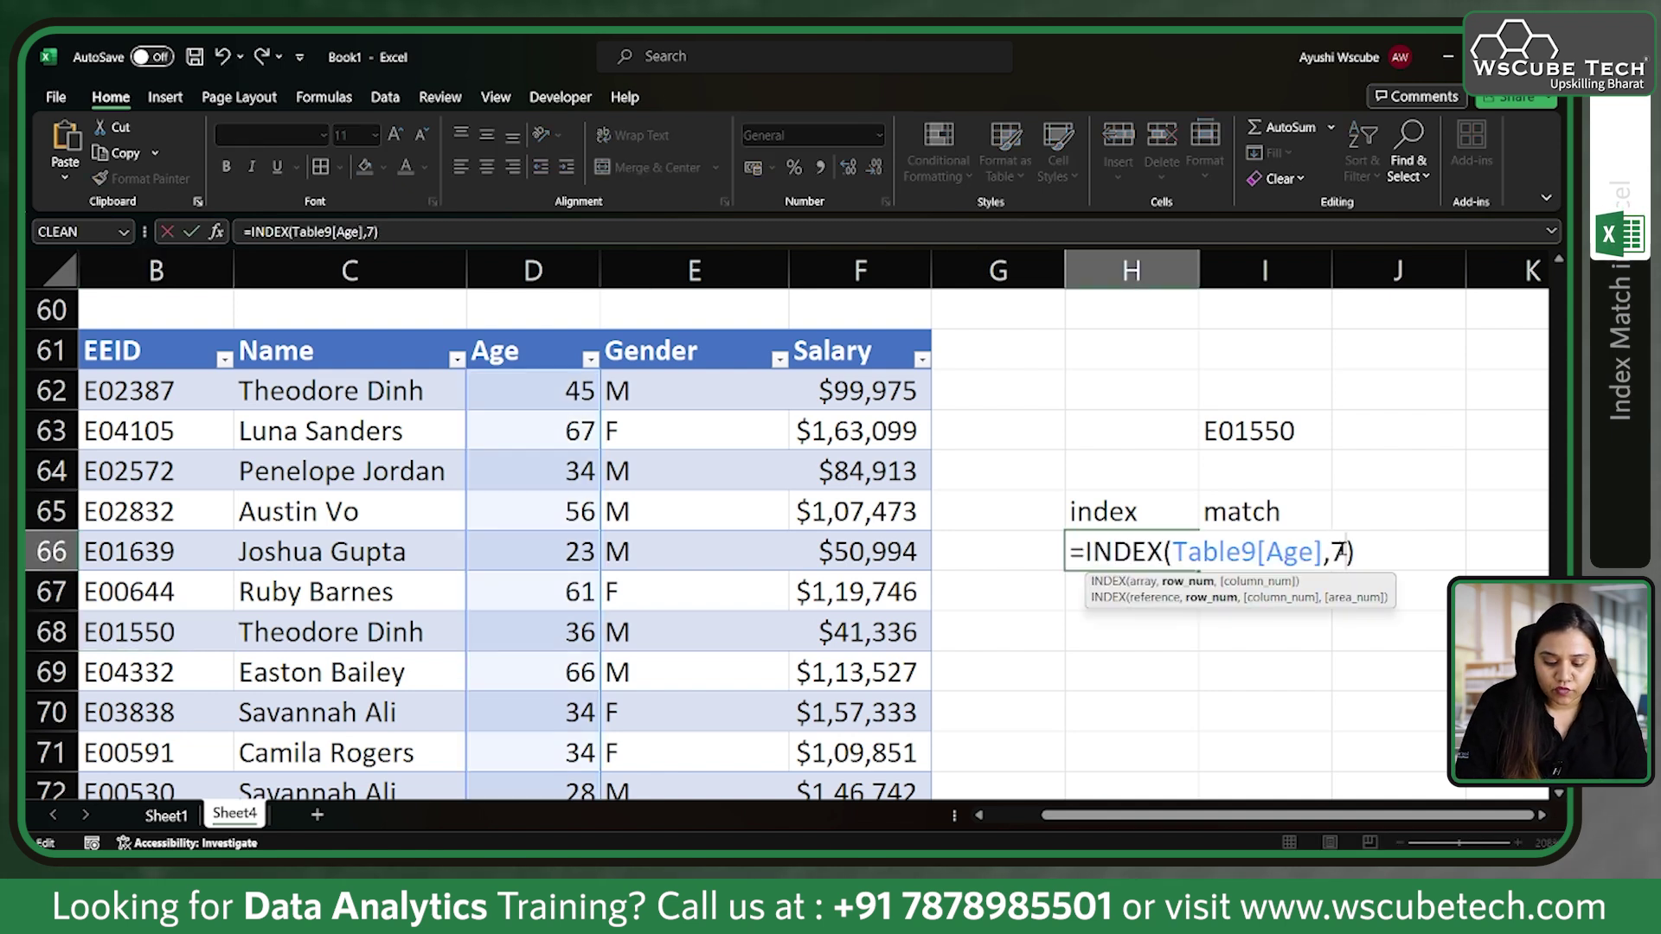
key("Return")
left_click(126, 632)
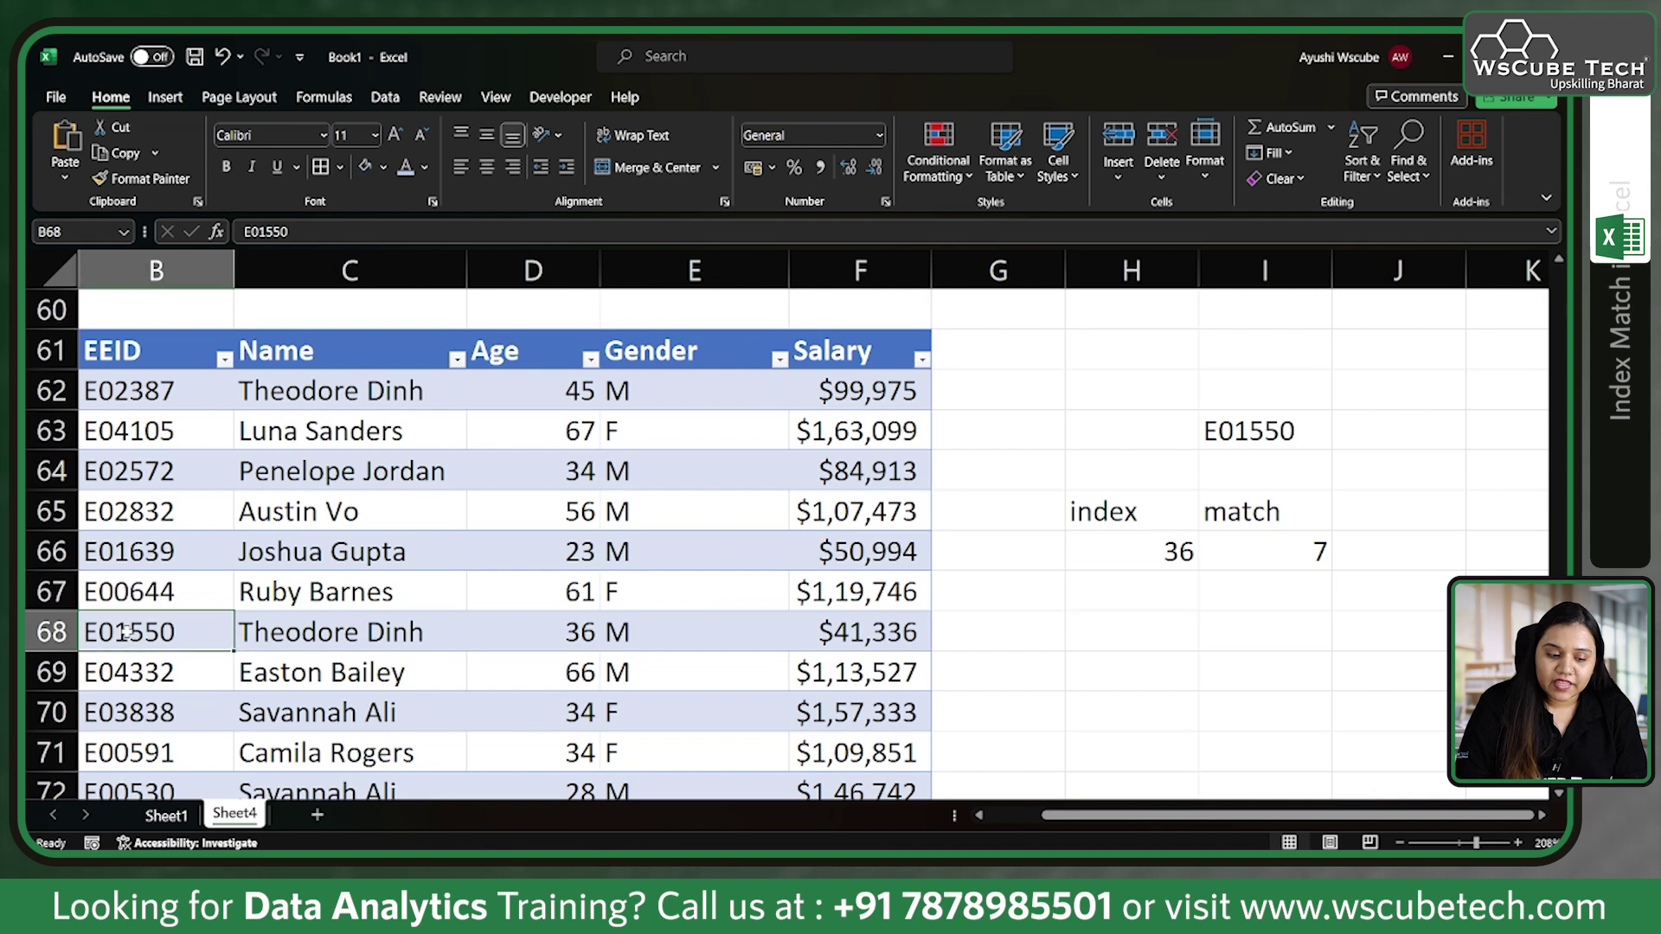
key("Right")
key("Right")
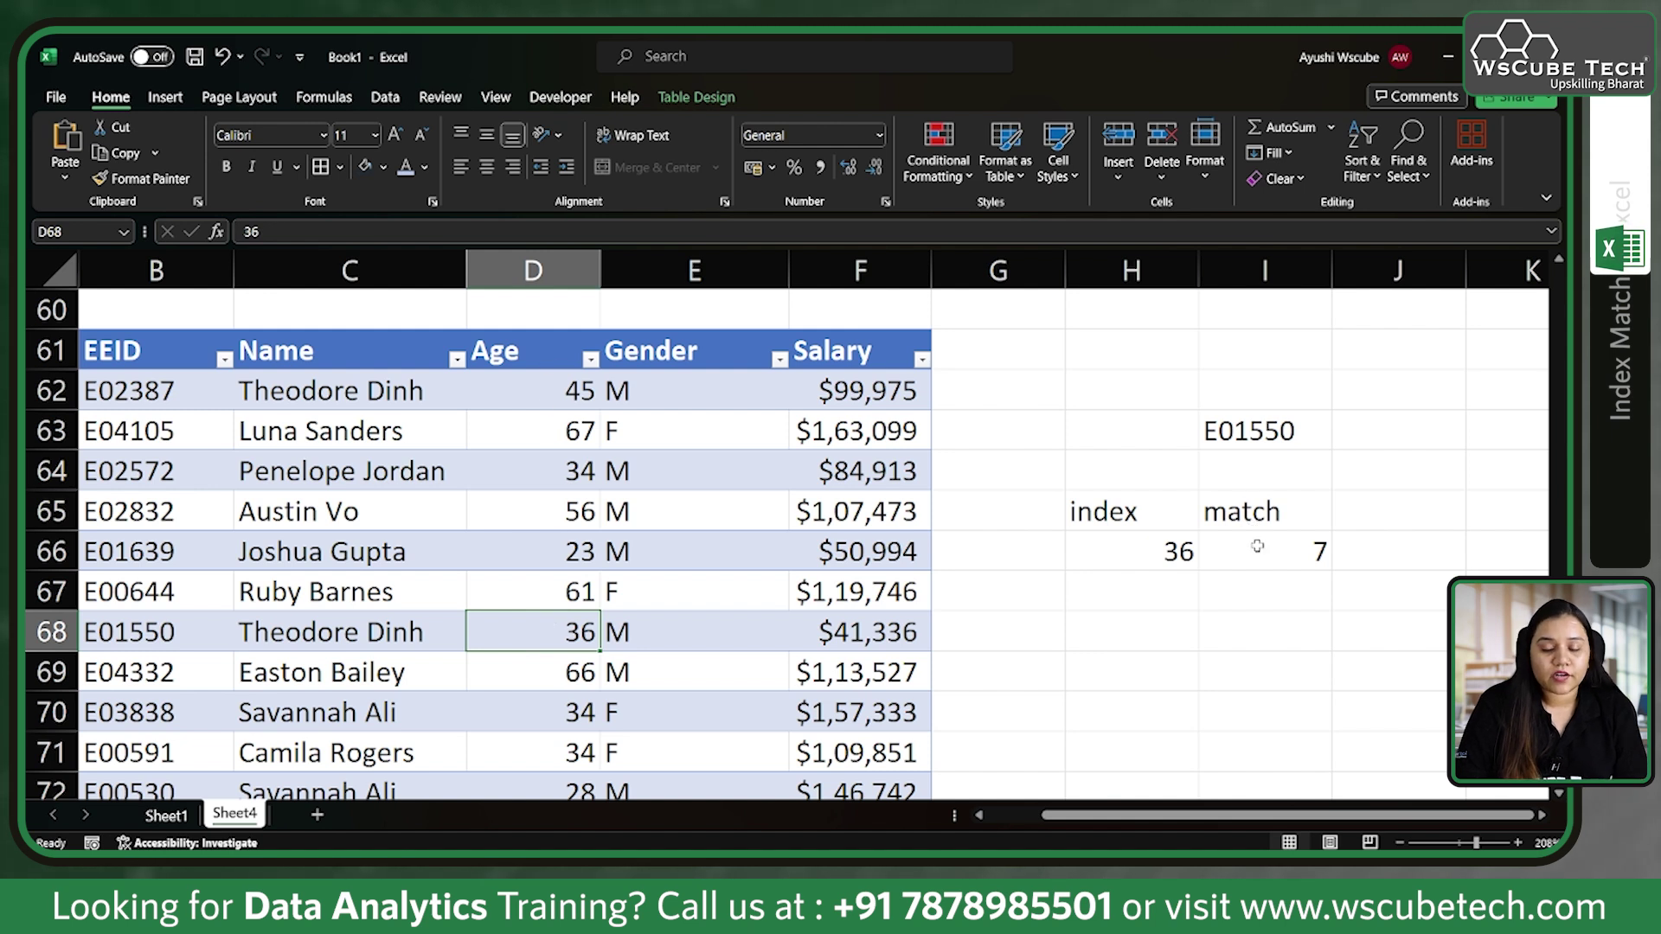
left_click(1151, 563)
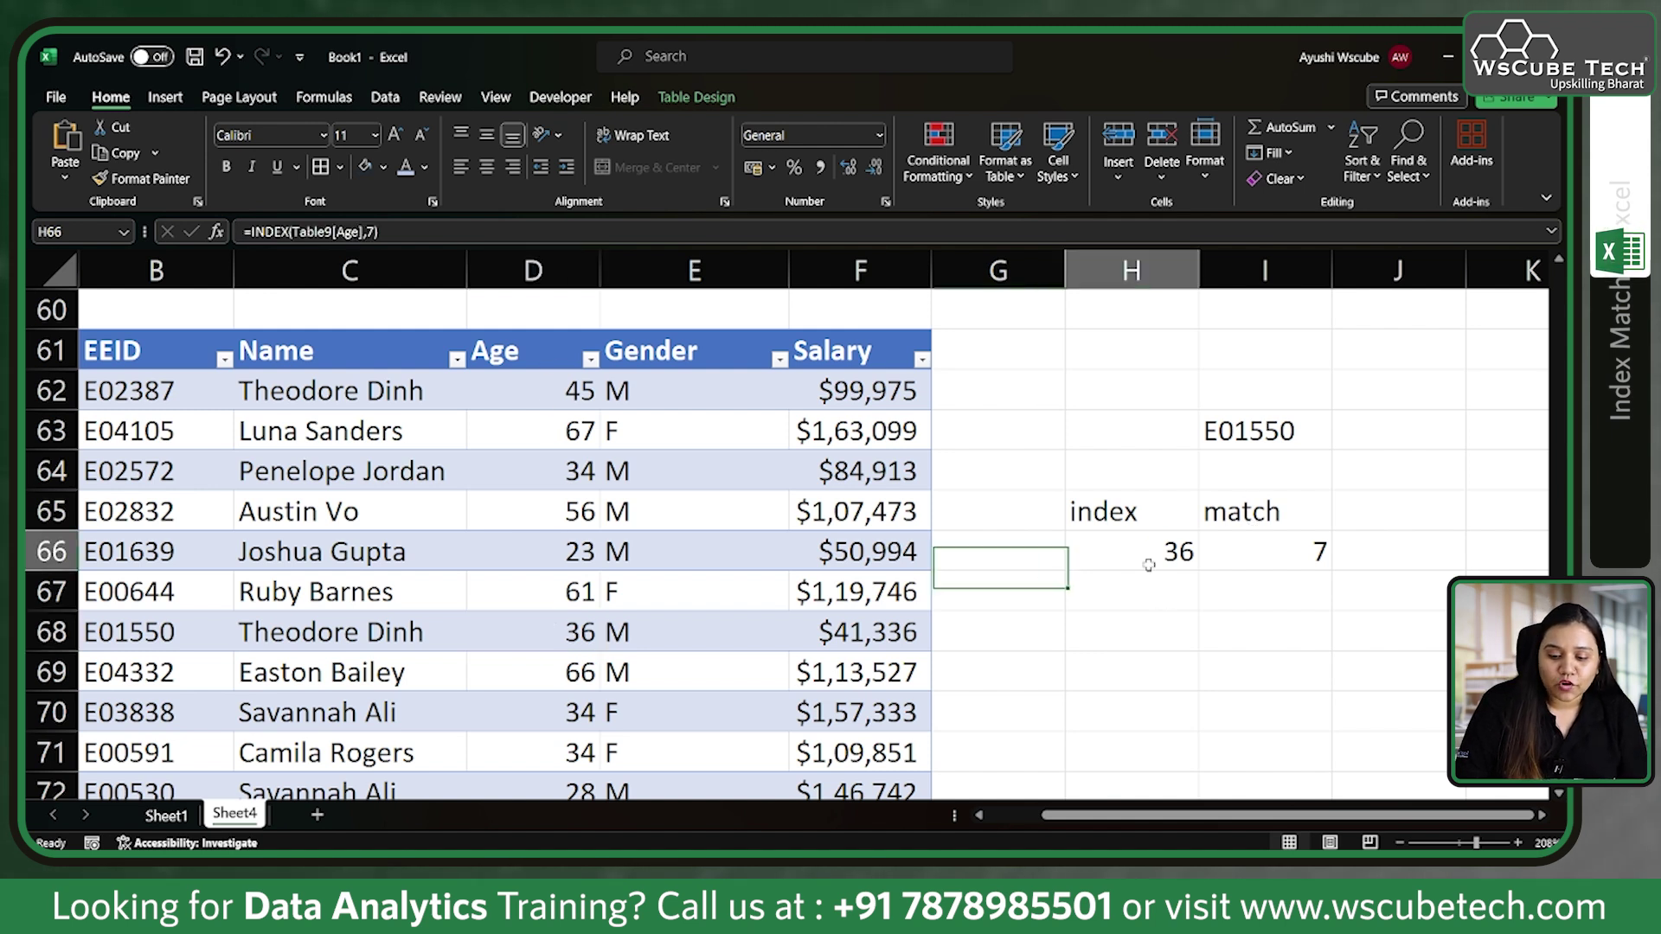
Replace the lookup employee ID in I63 with the EEID shown in B67
left_click(1297, 430)
double_click(1298, 430)
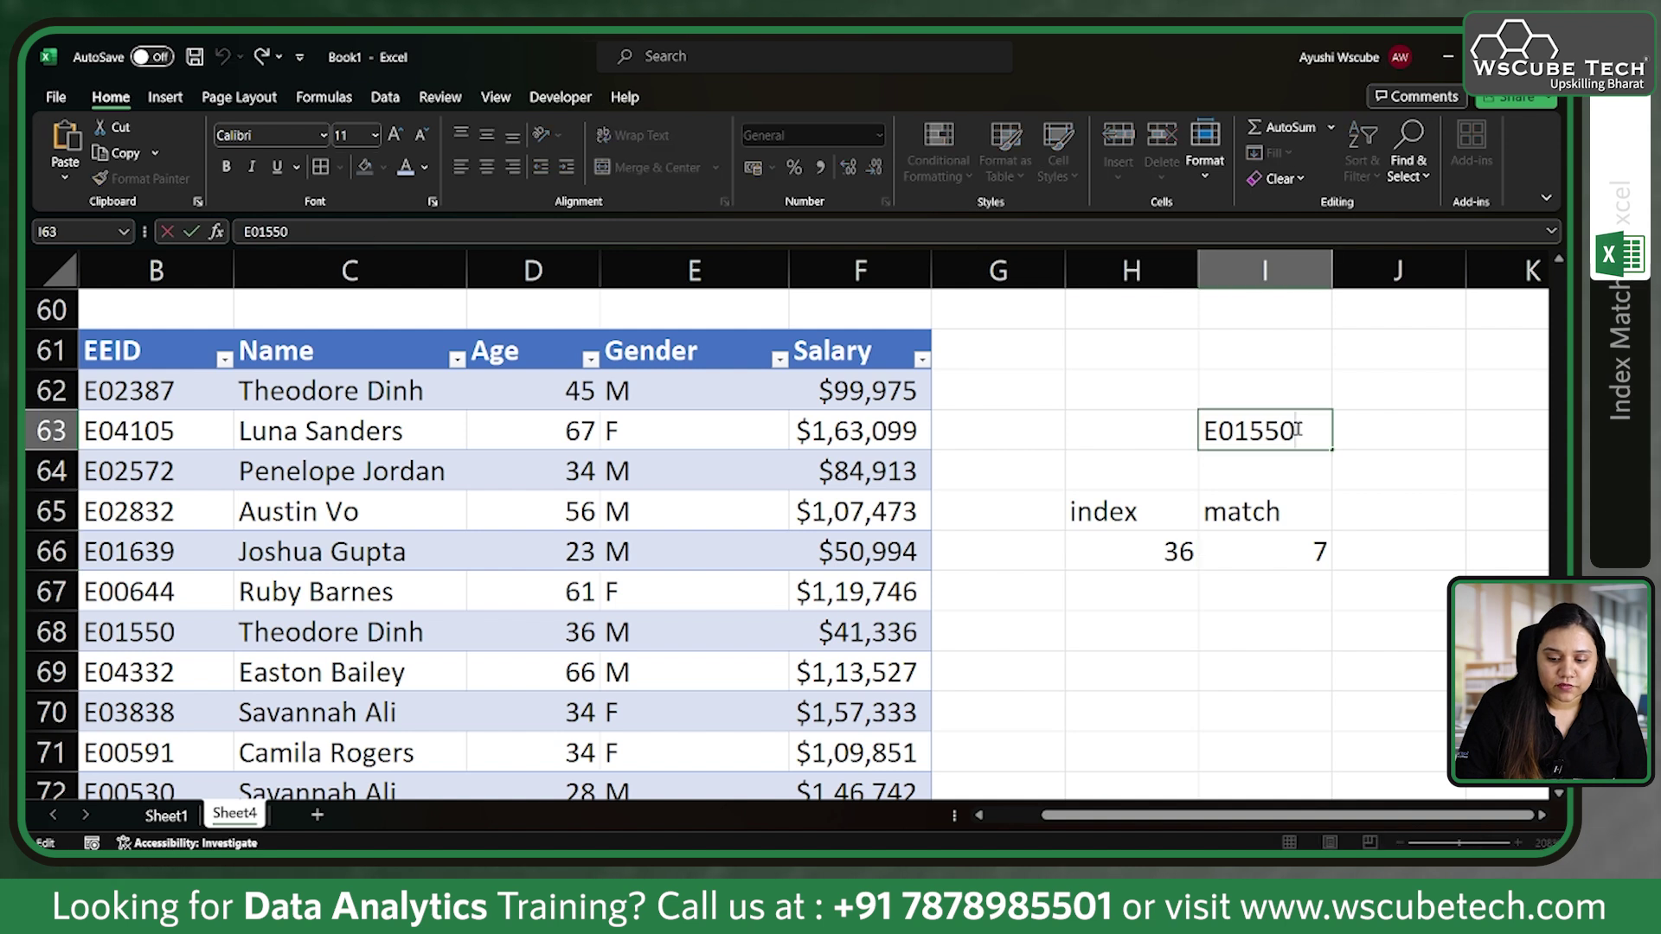
key("BackSpace")
key("BackSpace")
key("BackSpace")
key("BackSpace")
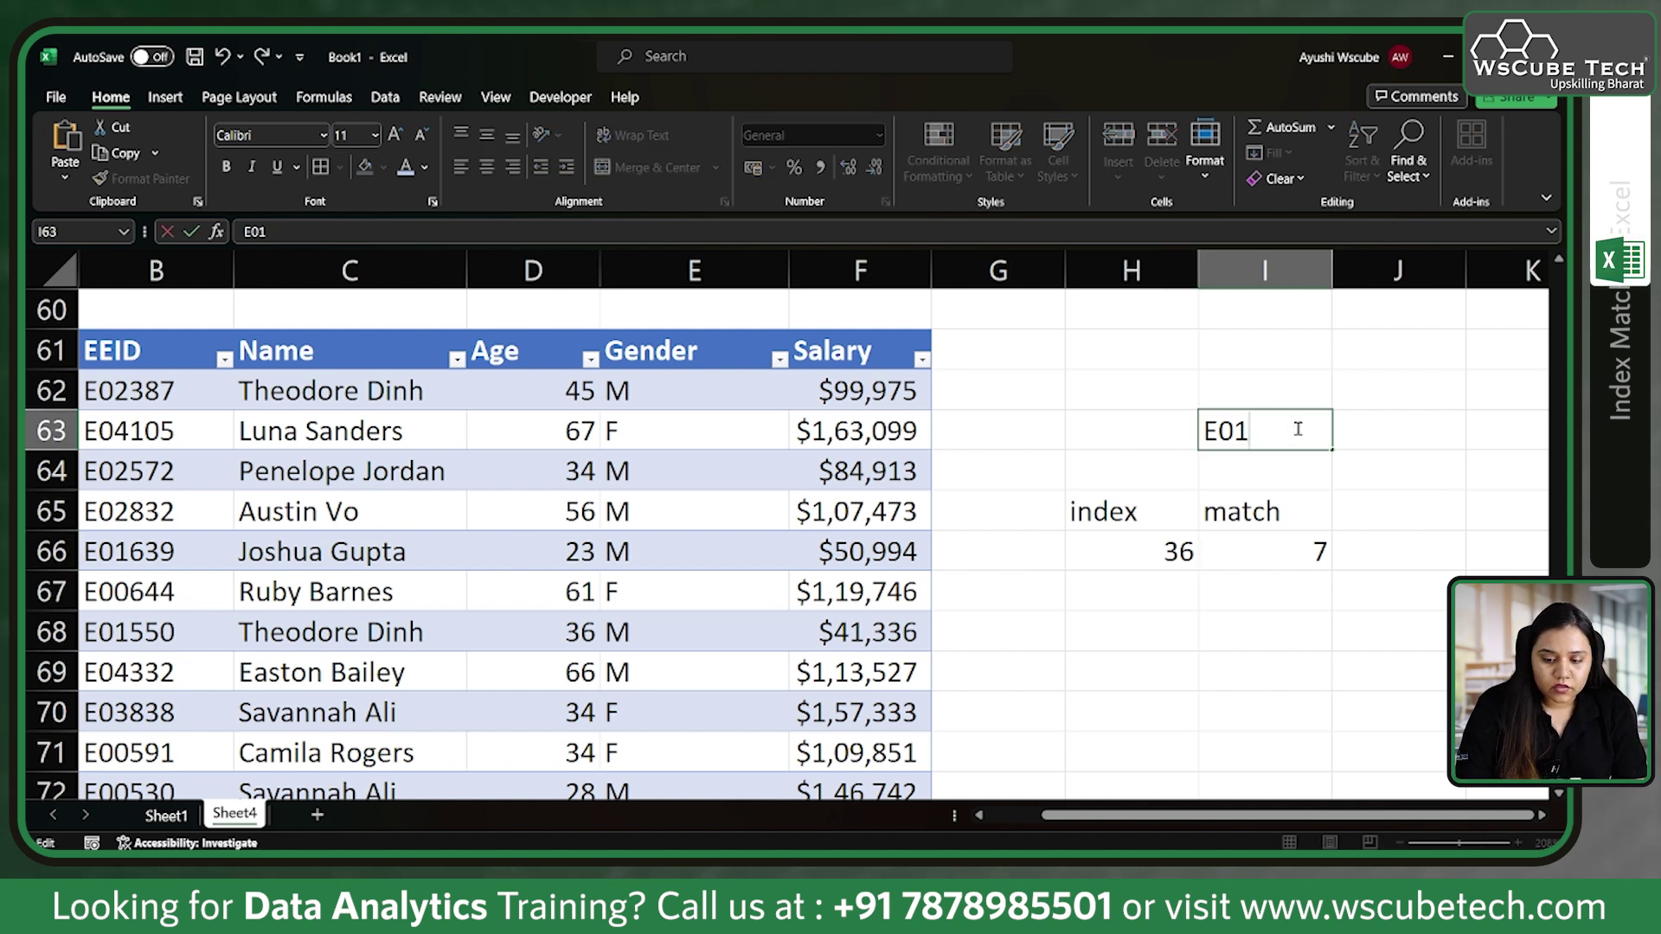
type("0644")
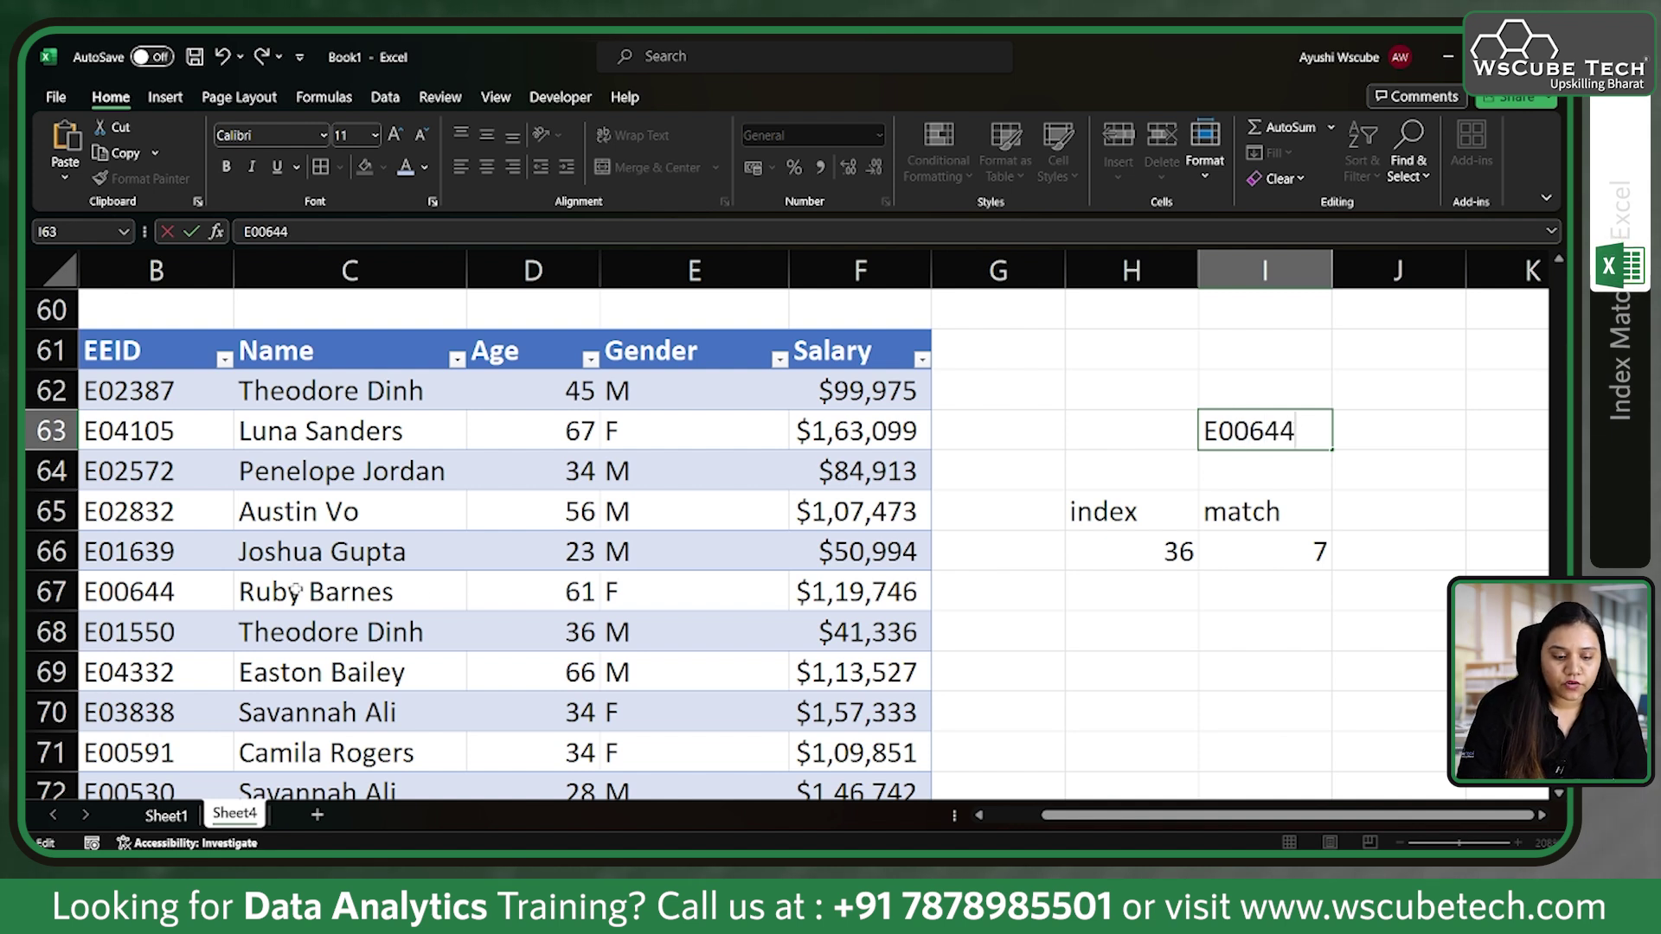
key("Return")
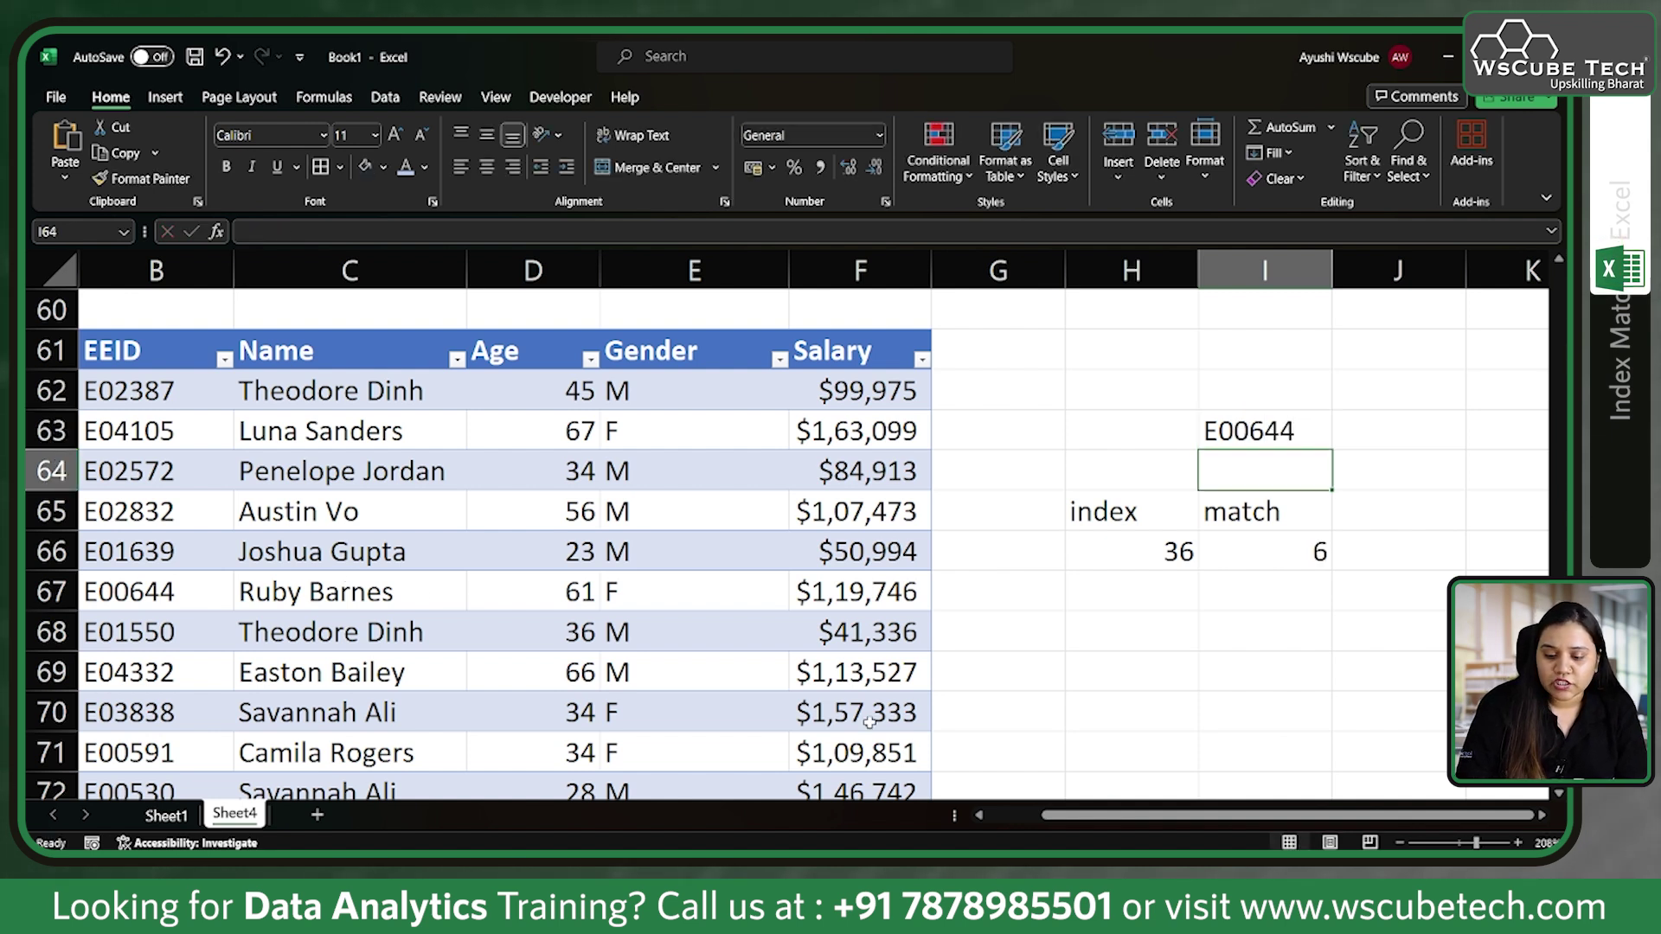
left_click(1229, 573)
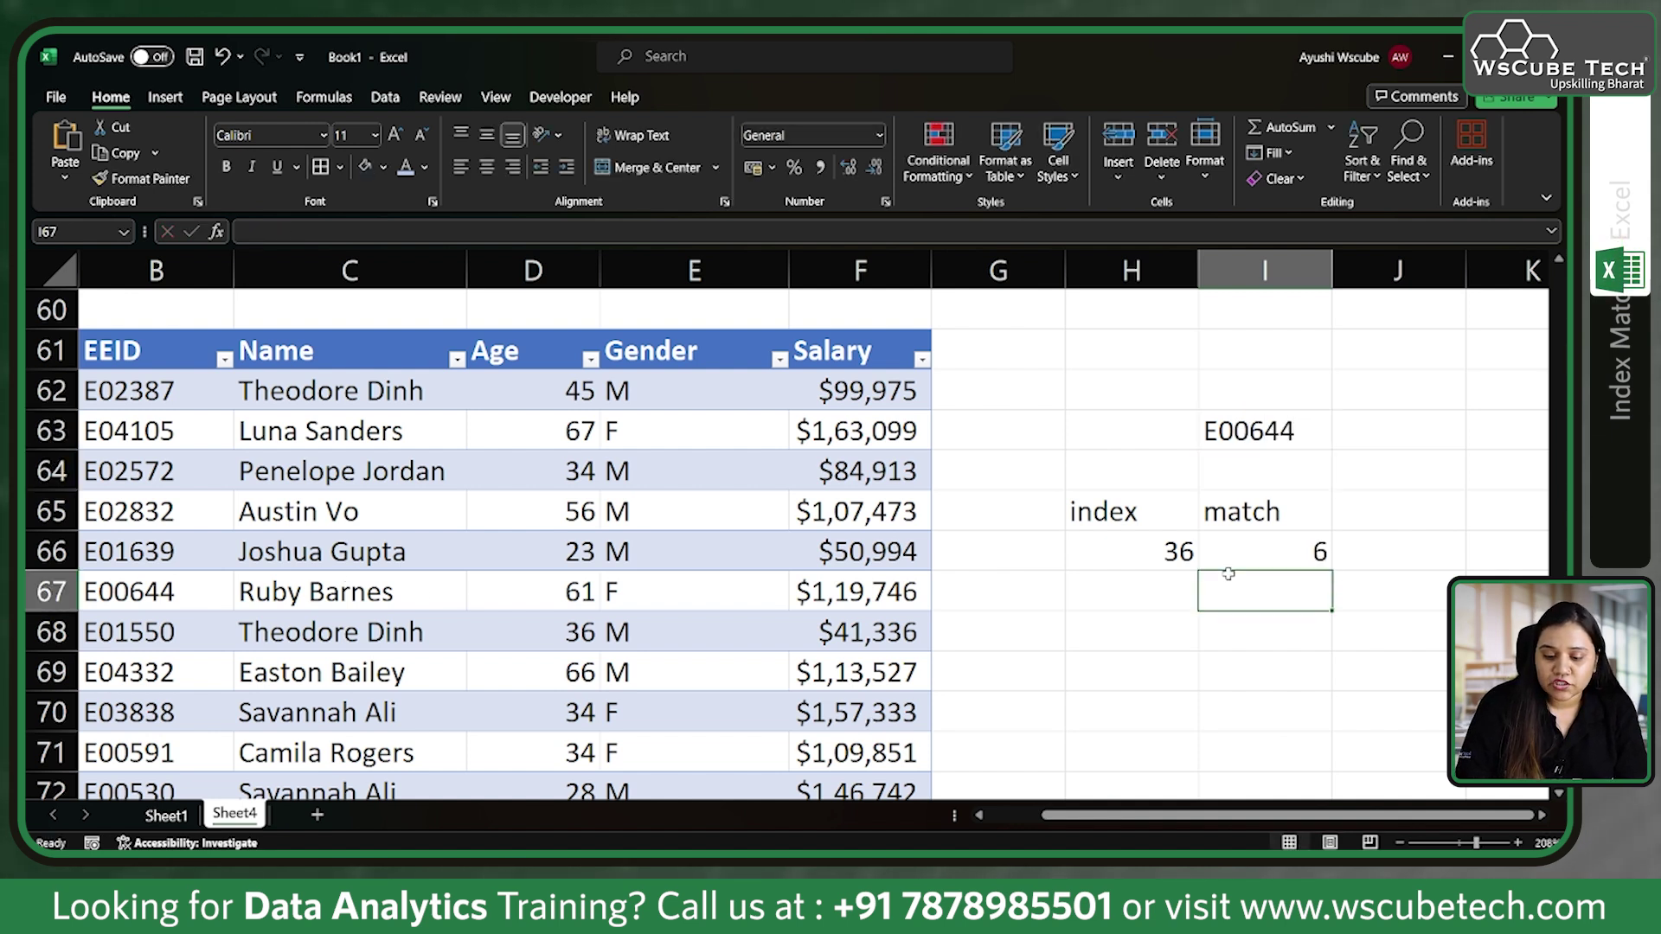
Set the row number in H66's INDEX formula to 6 and compare its result with the MATCH result in I66
left_click(1178, 551)
double_click(1179, 552)
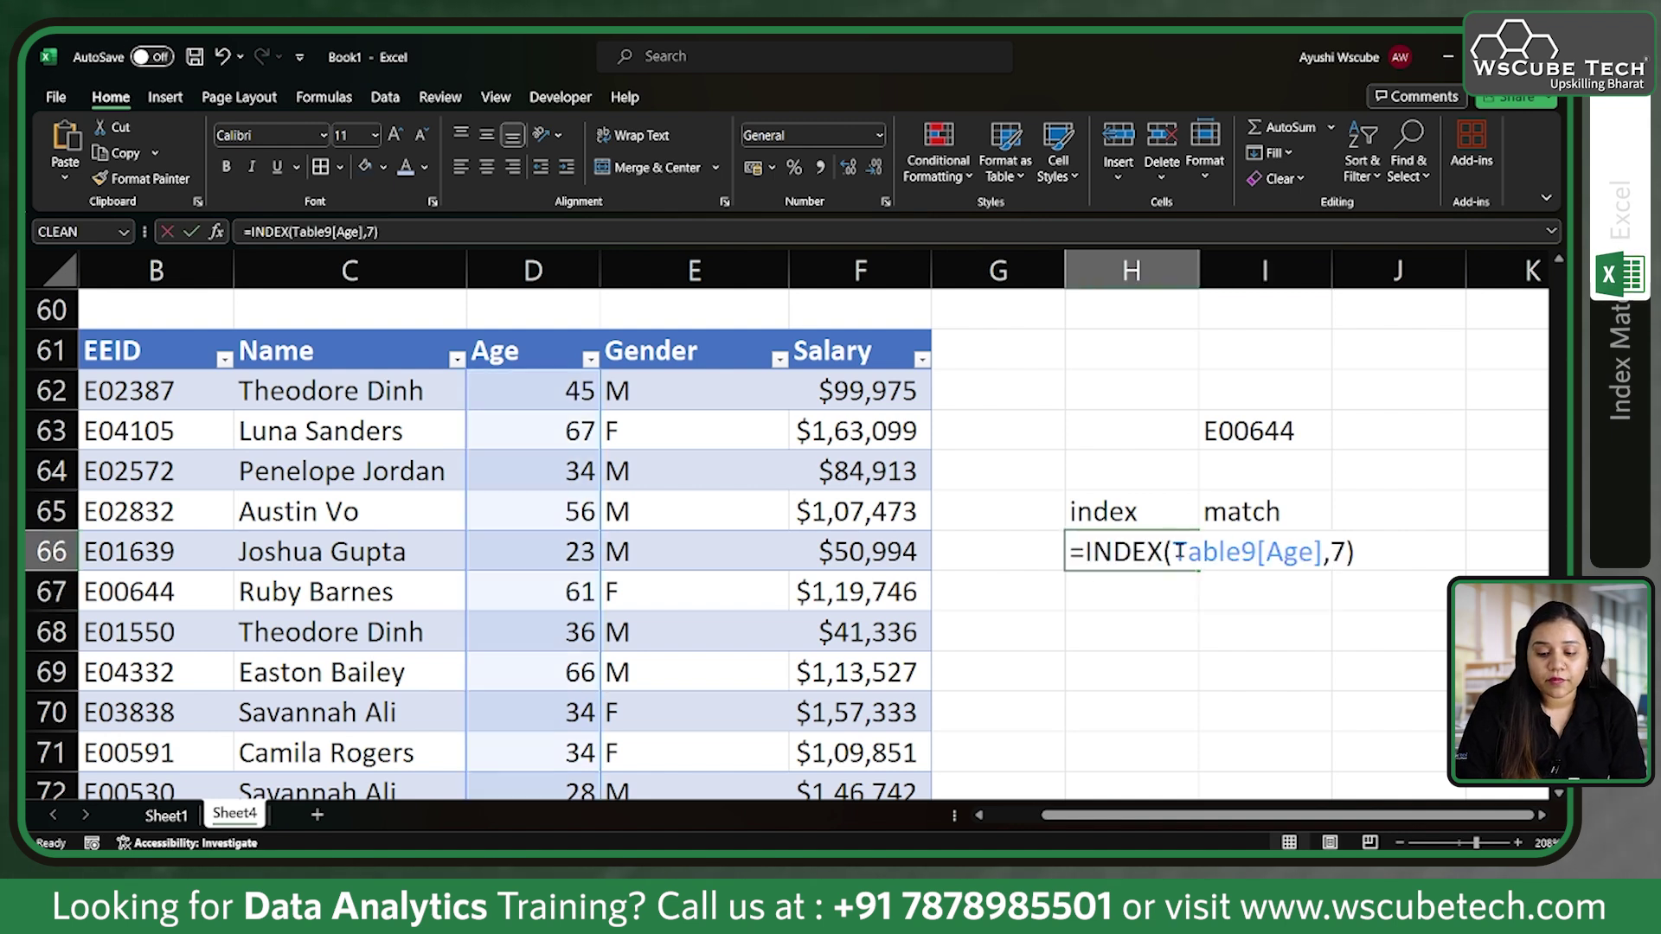
left_click(1344, 552)
key("BackSpace")
type("6")
key("Return")
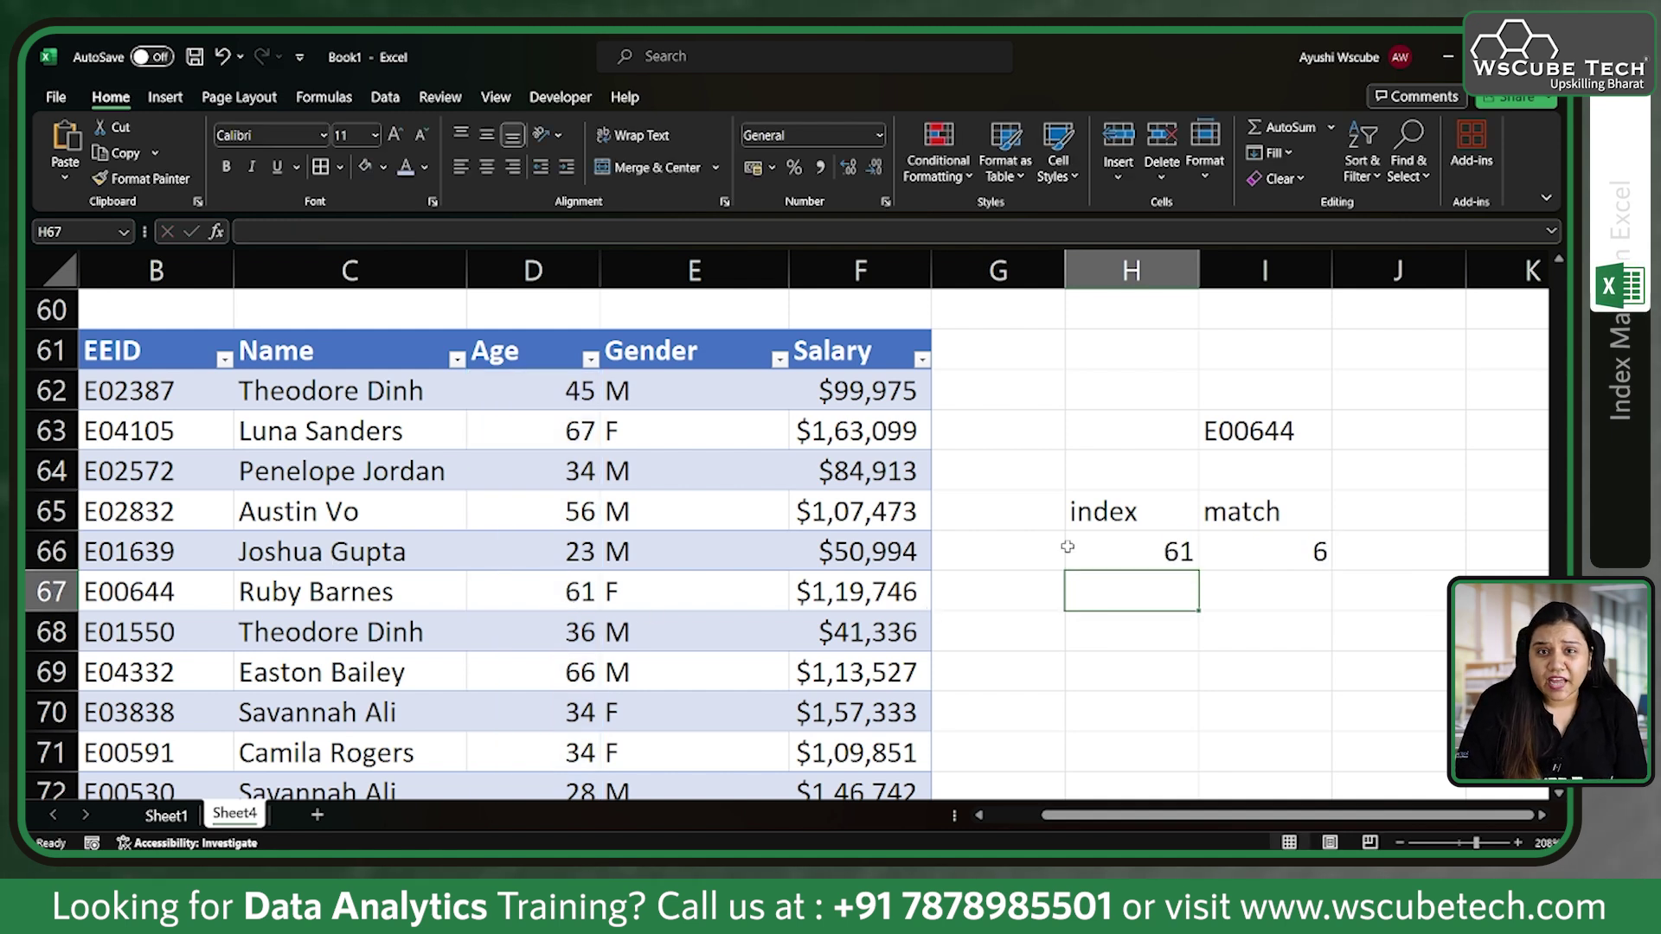
left_click_drag(1124, 516, 1277, 567)
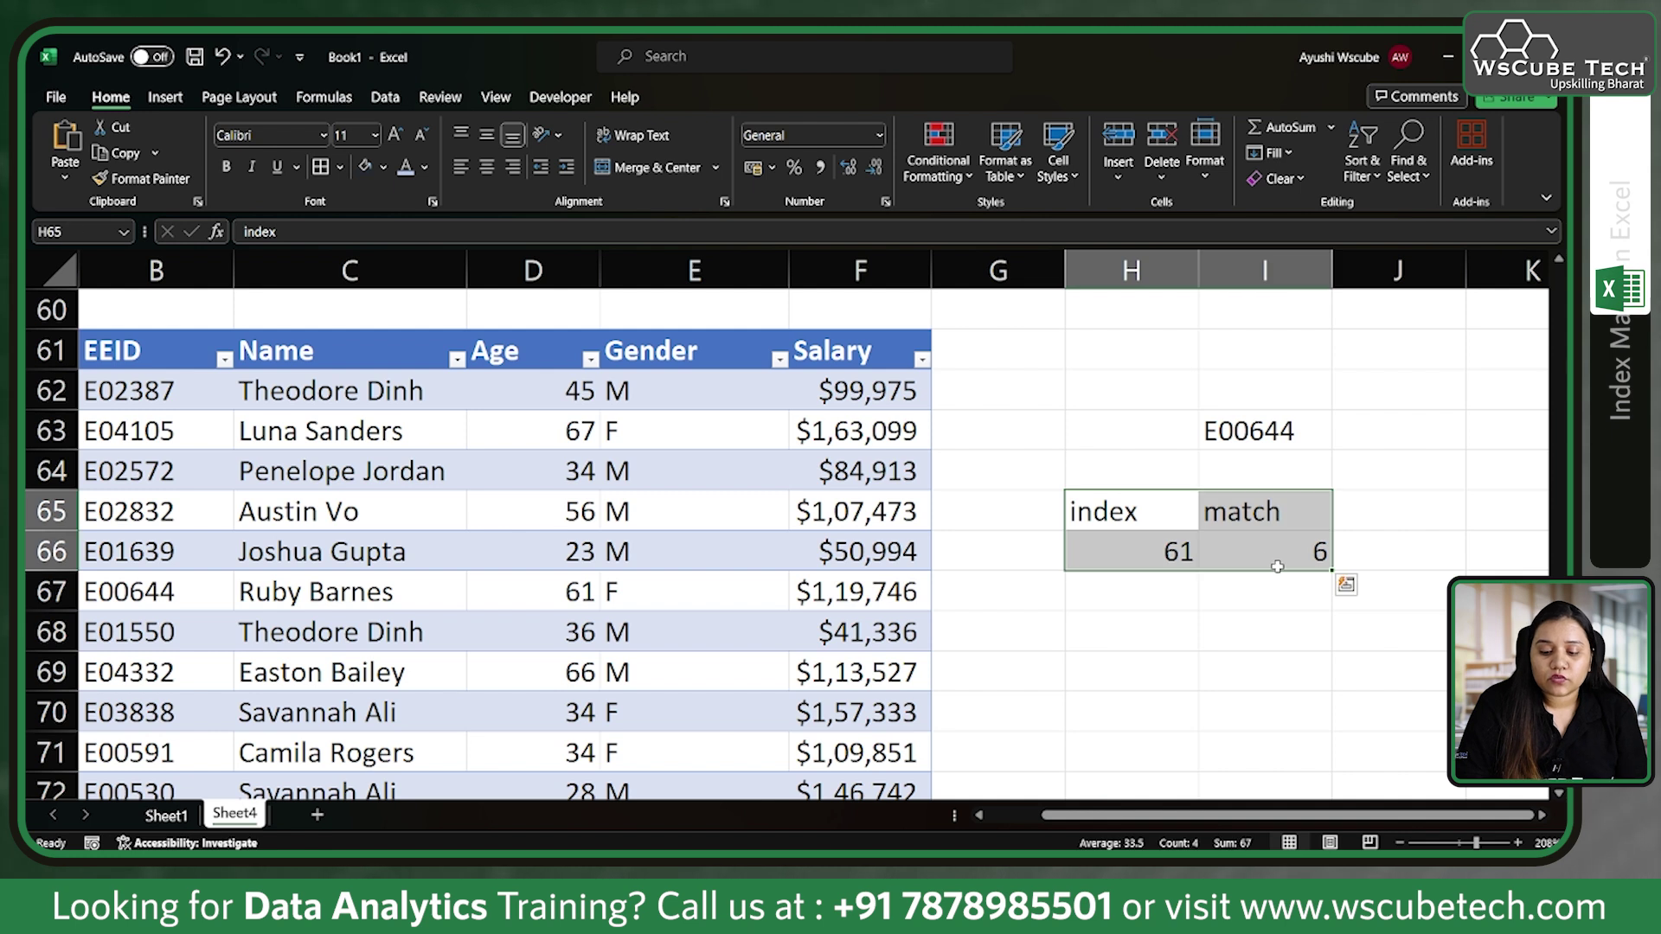
left_click(1146, 636)
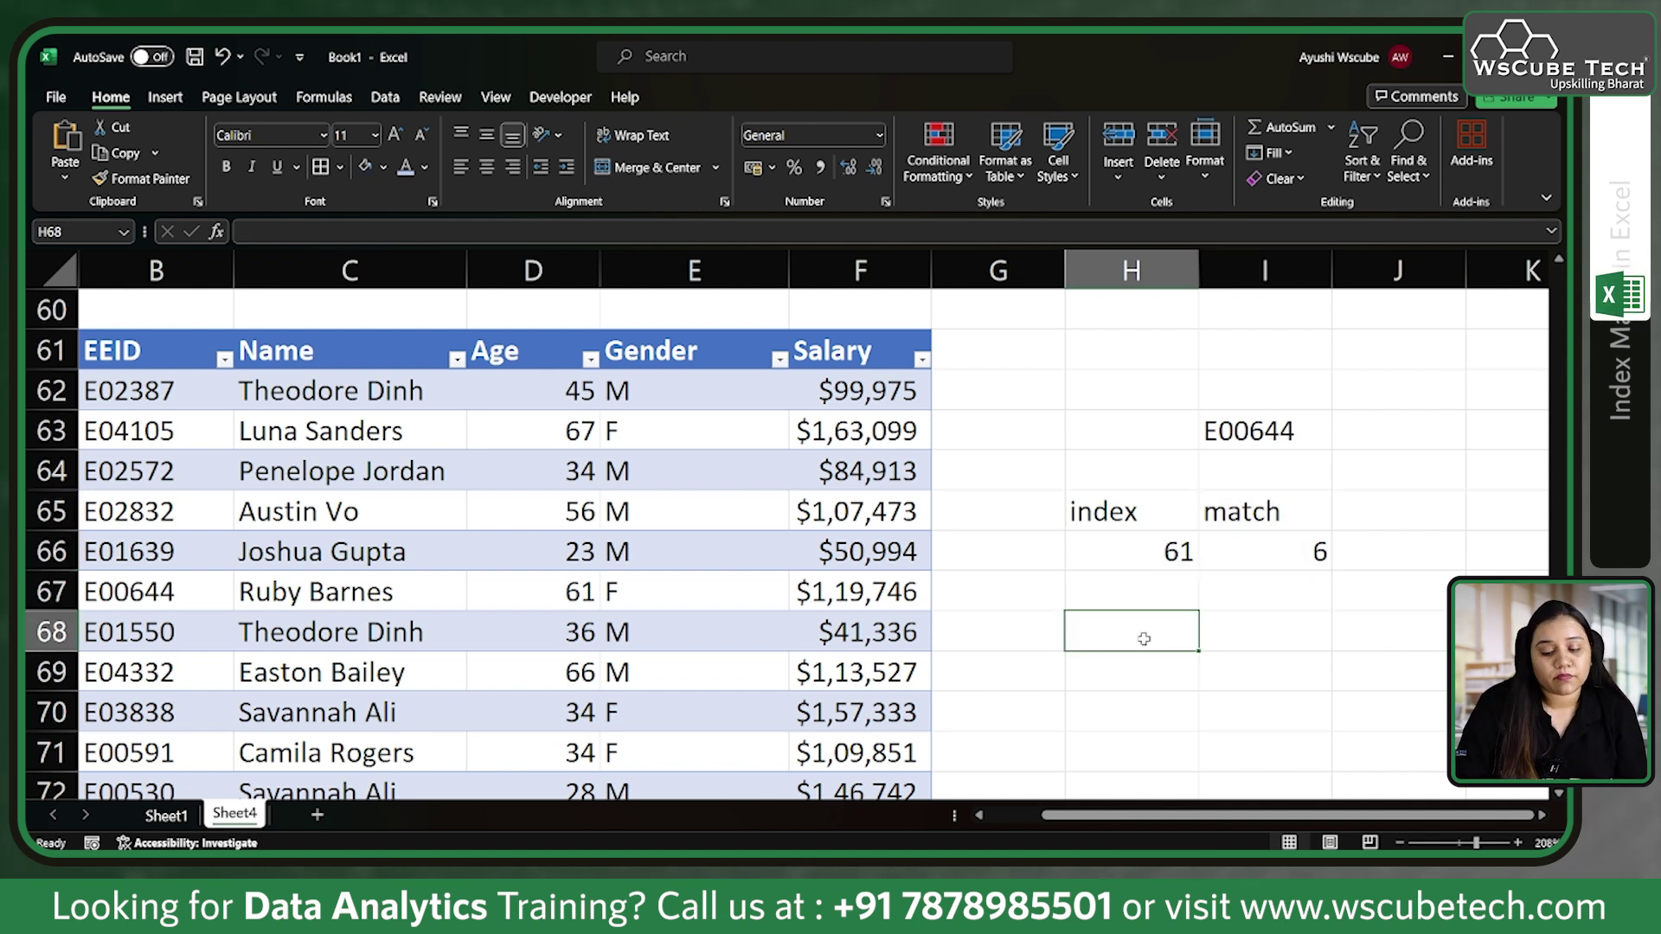
left_click(1292, 552)
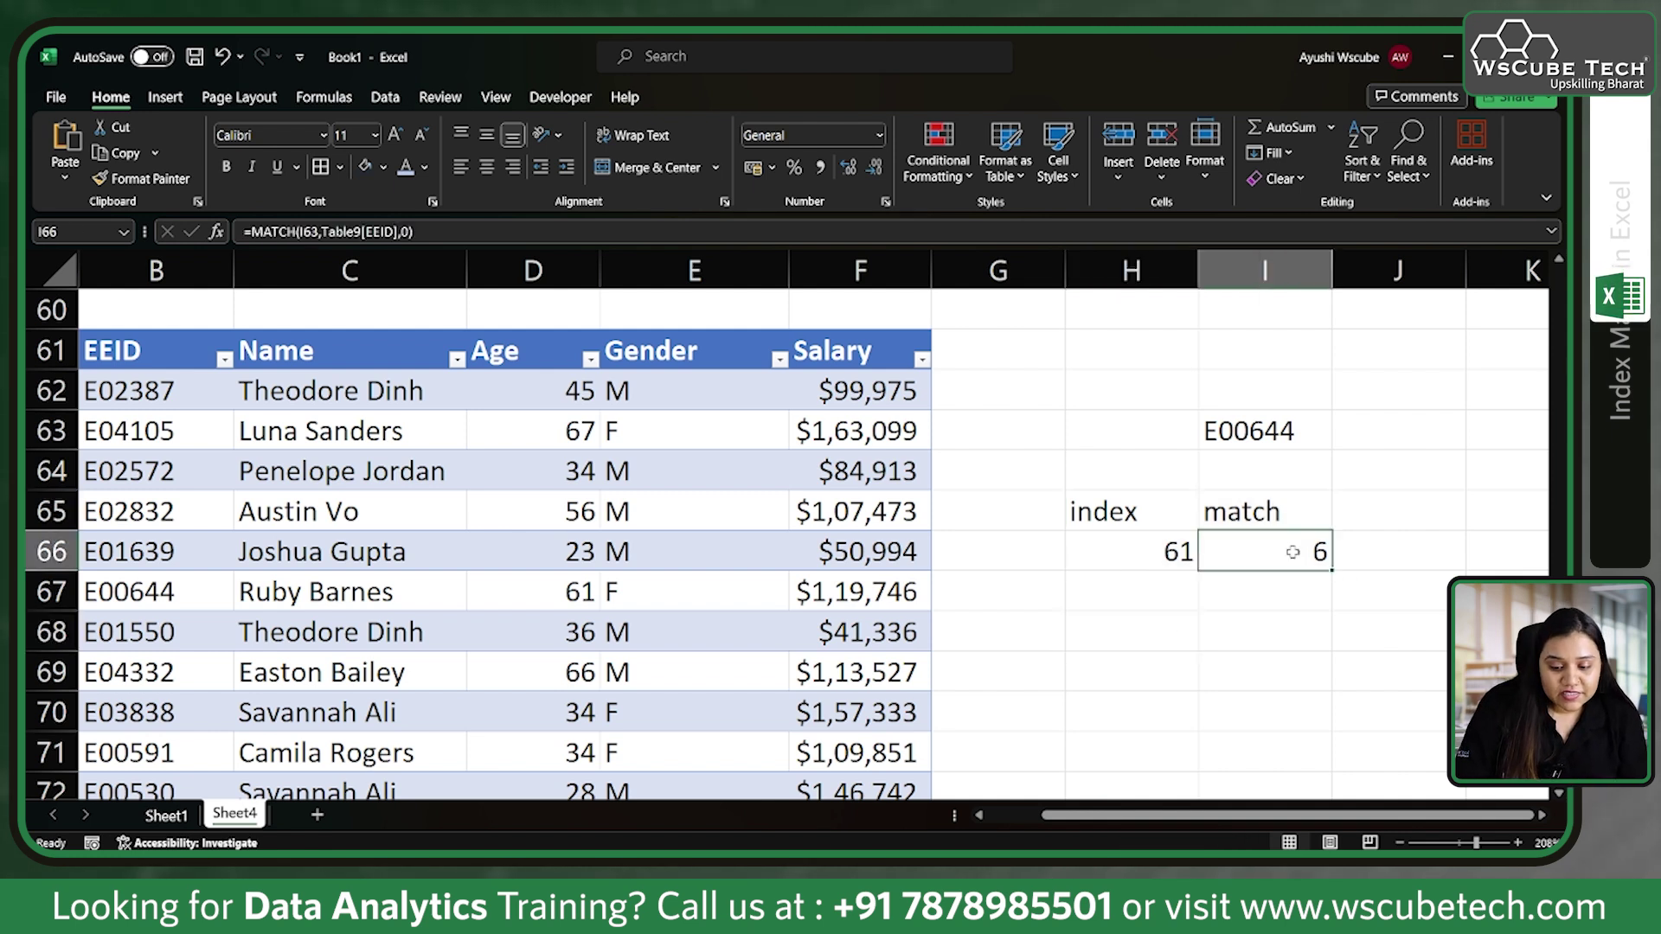
left_click(1131, 554)
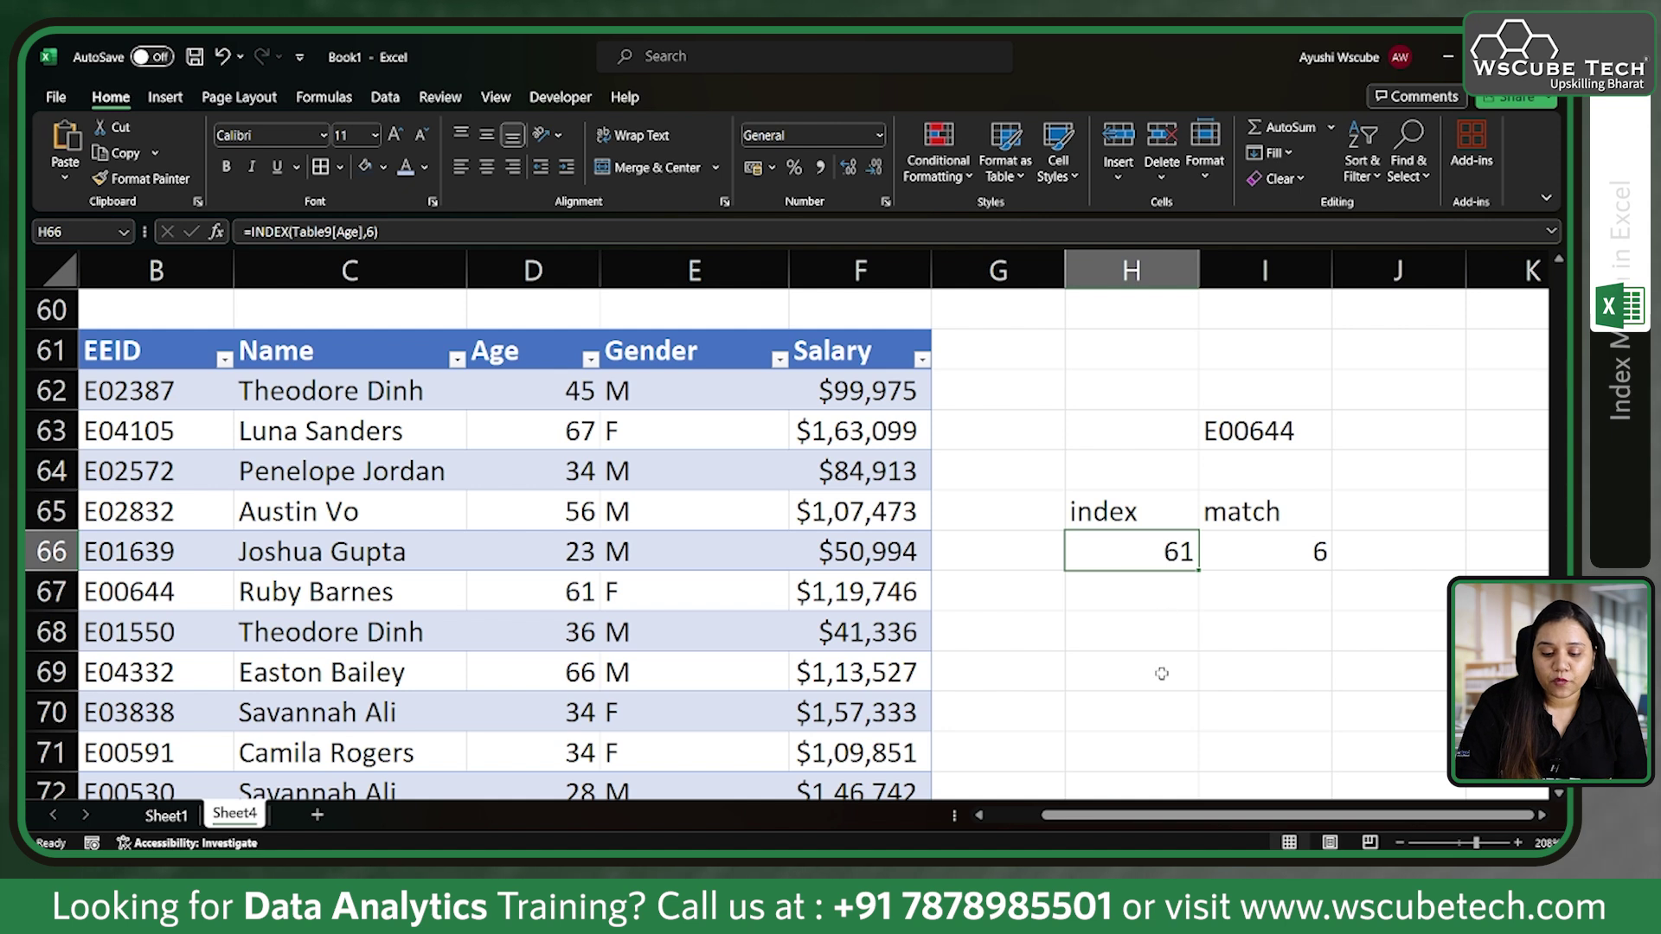
Start an INDEX formula in H68 with the table's Name column, Table9[Name], as its array
left_click(1148, 637)
type("=index(")
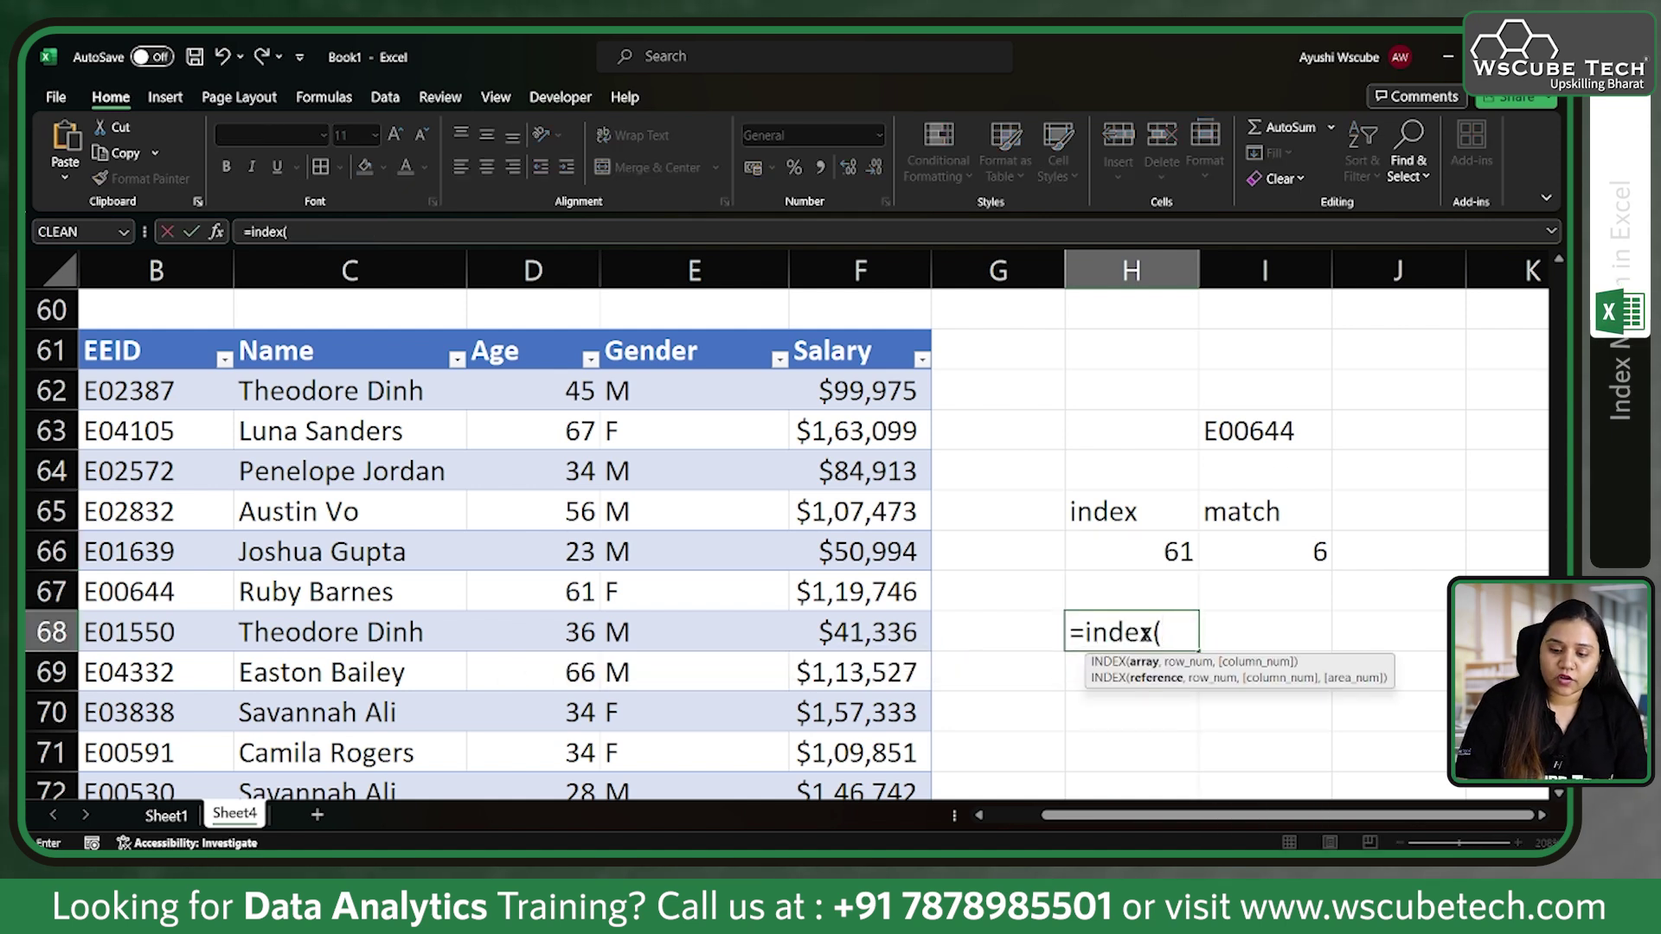
left_click(1302, 433)
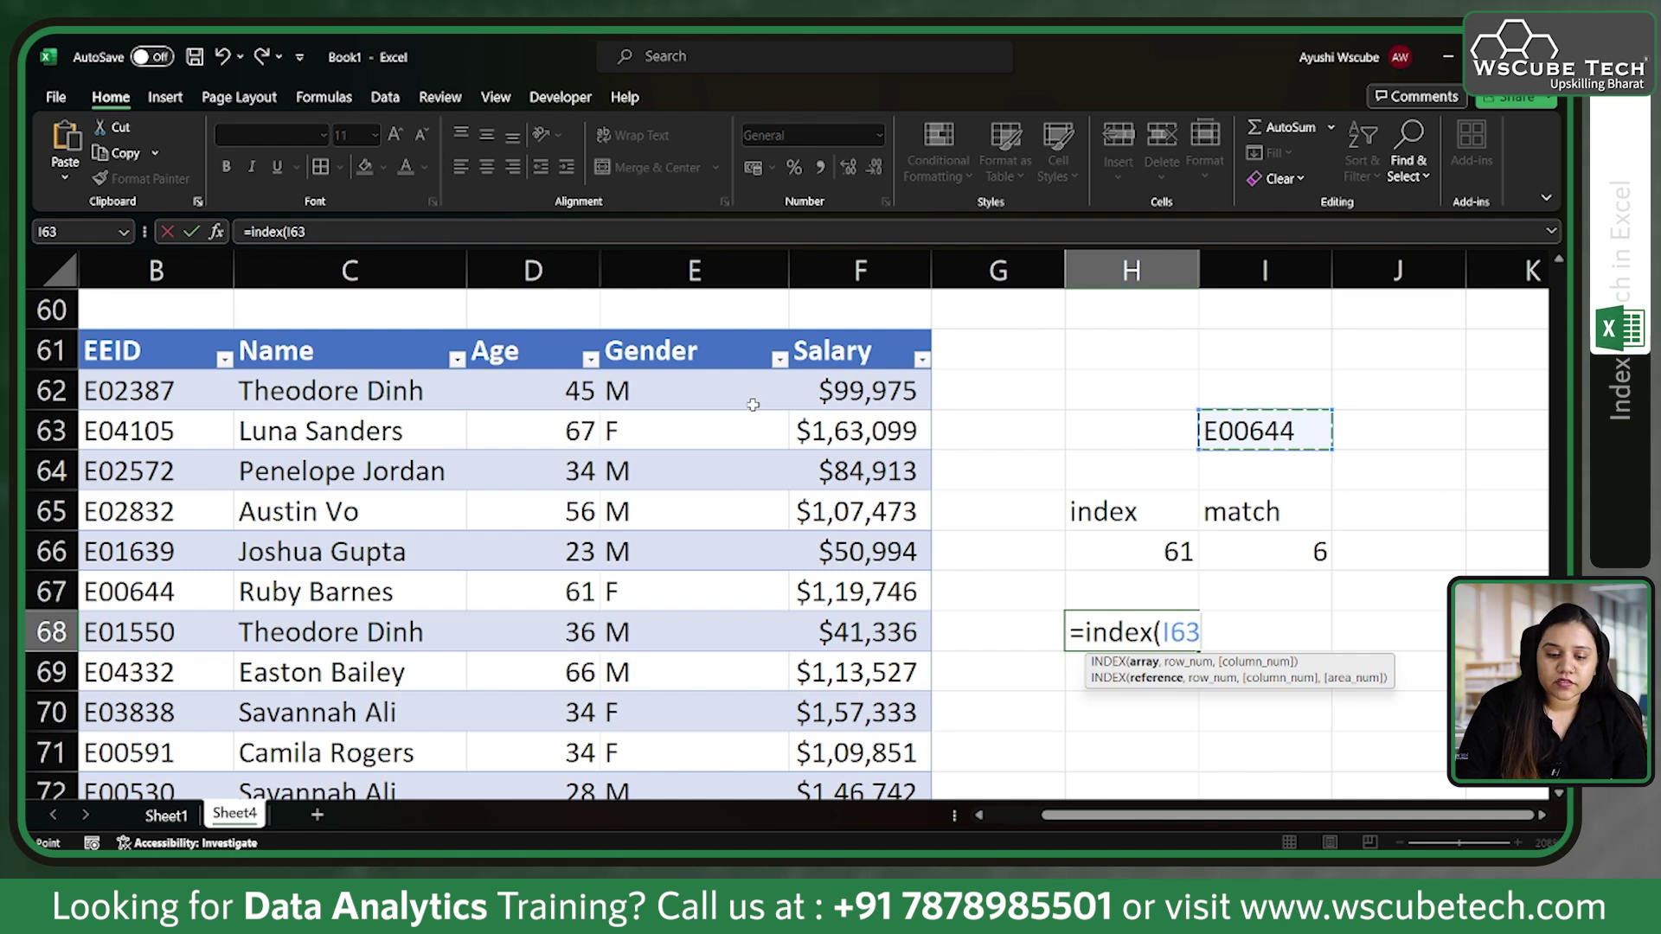
key("BackSpace")
key("BackSpace")
key("BackSpace")
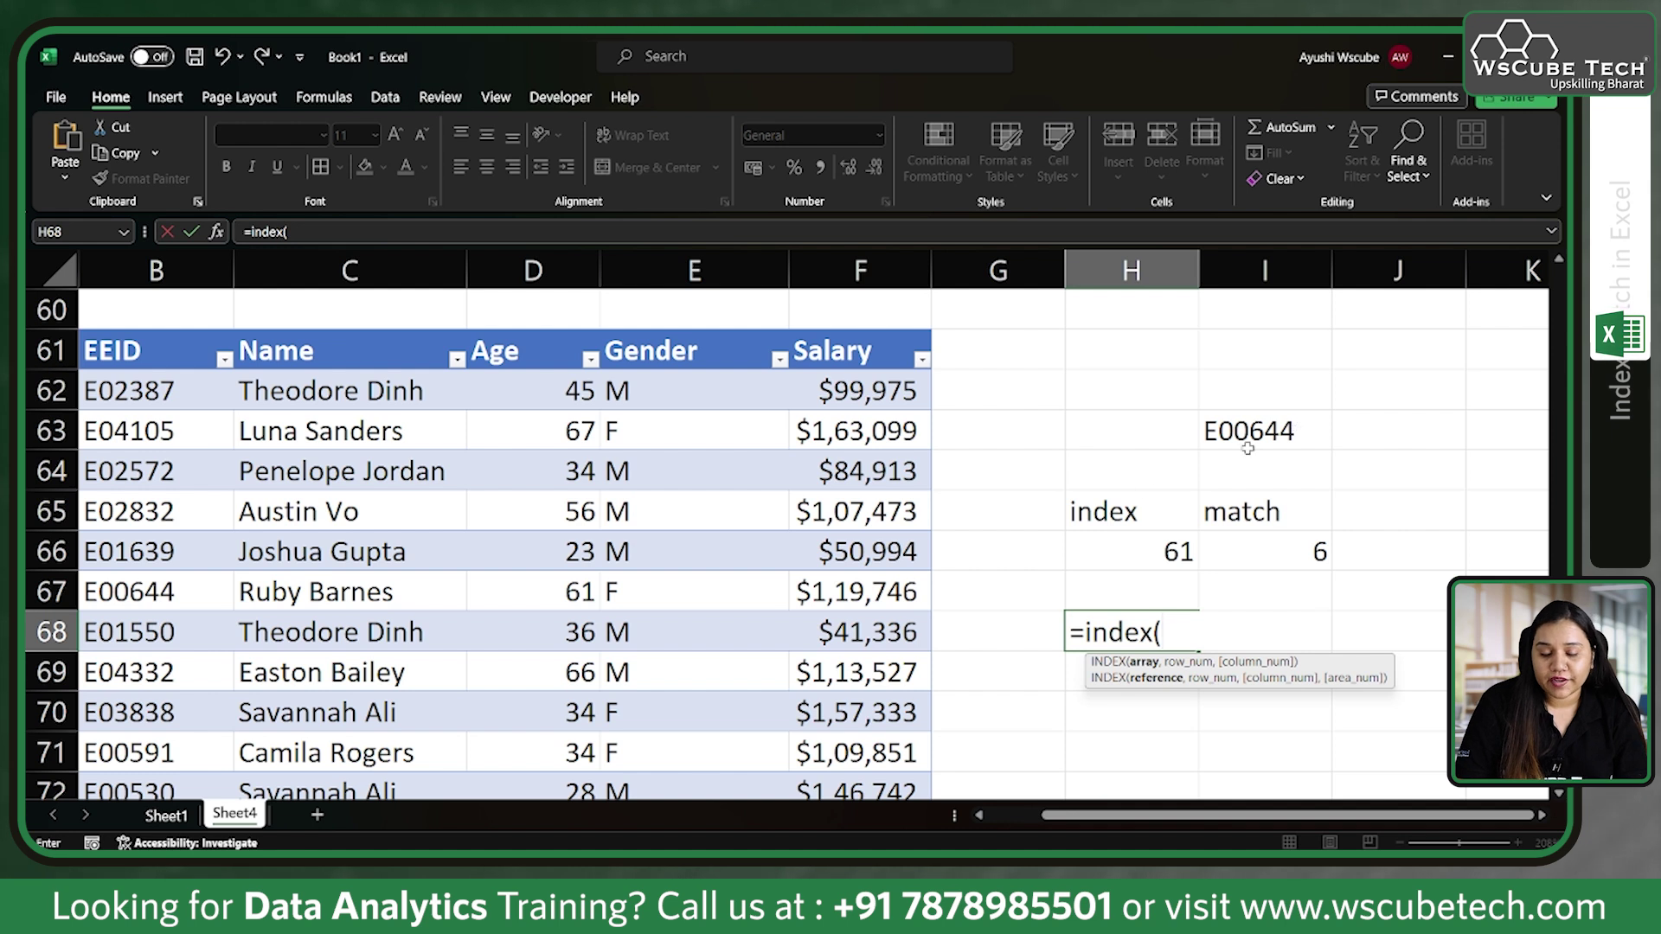
left_click(375, 331)
type(",")
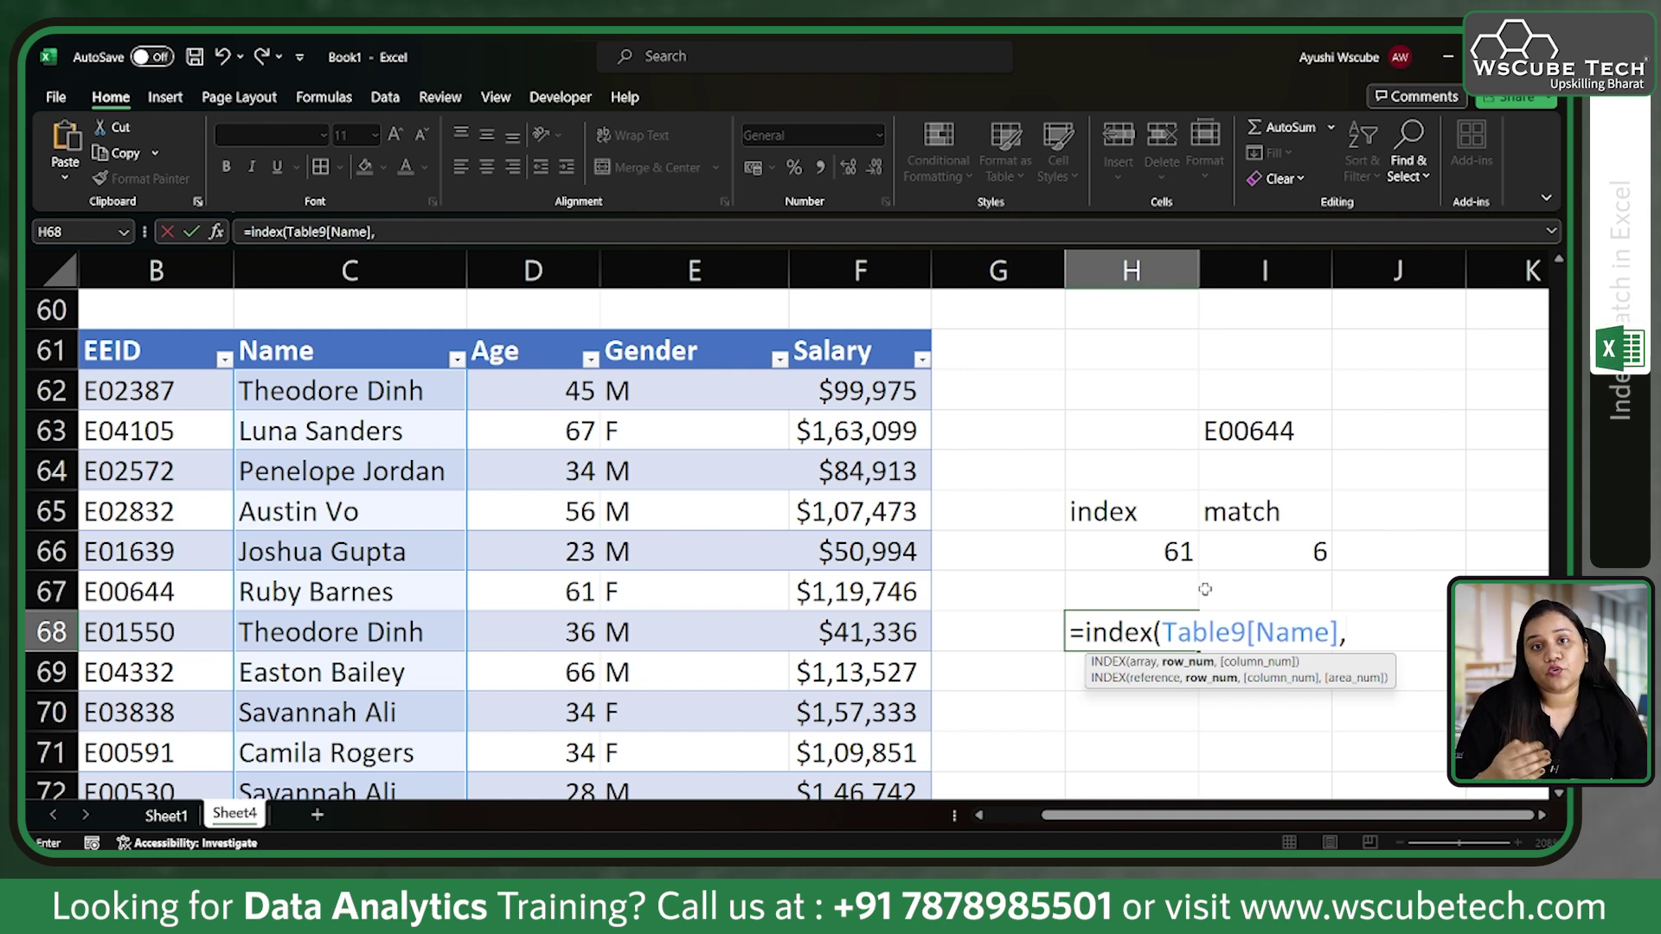
Complete H68's INDEX formula with MATCH(I63,Table9[EEID],0) as the row number and review the finished formula
type("mathc")
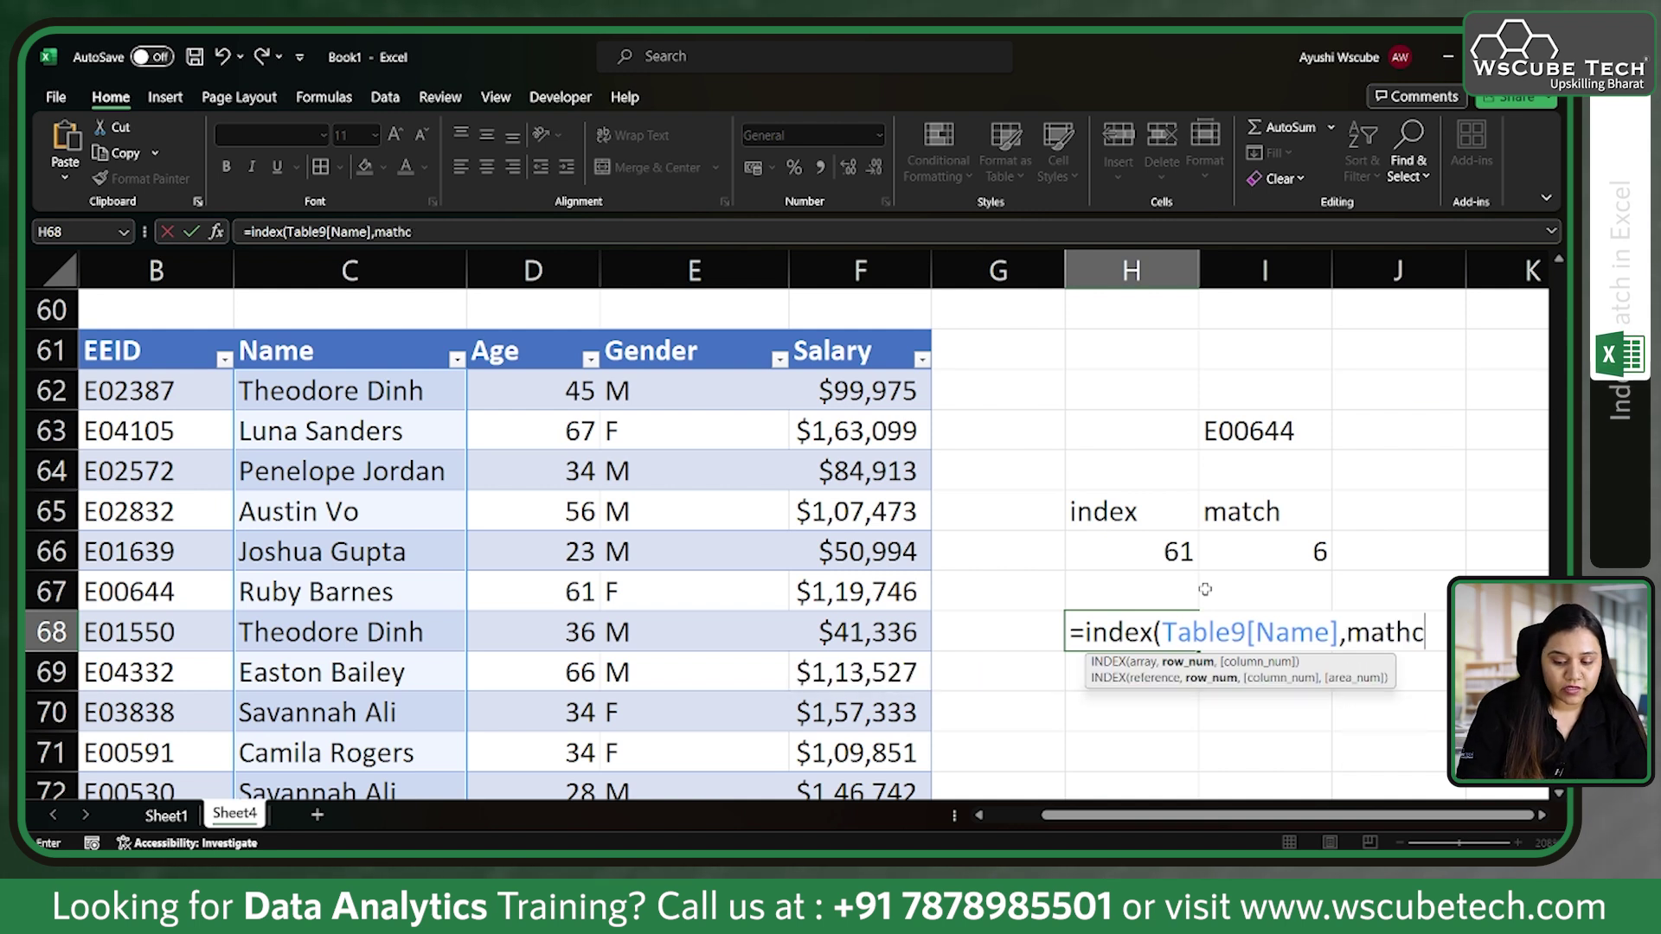
key("BackSpace")
key("BackSpace")
type("ch(")
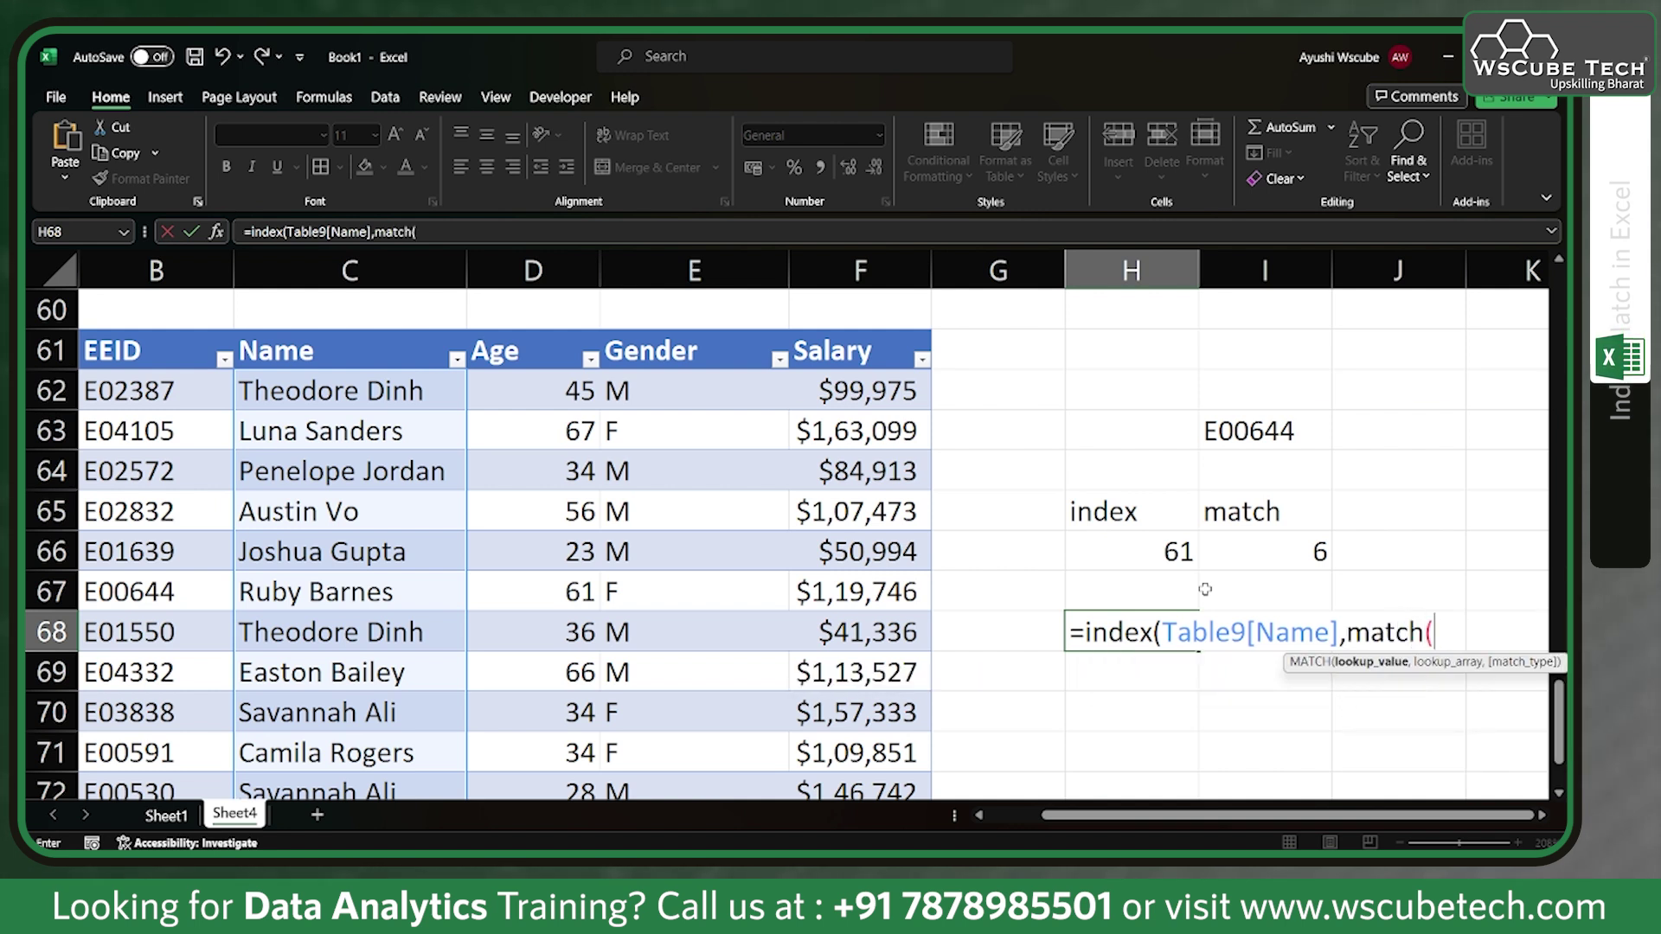
left_click(1249, 437)
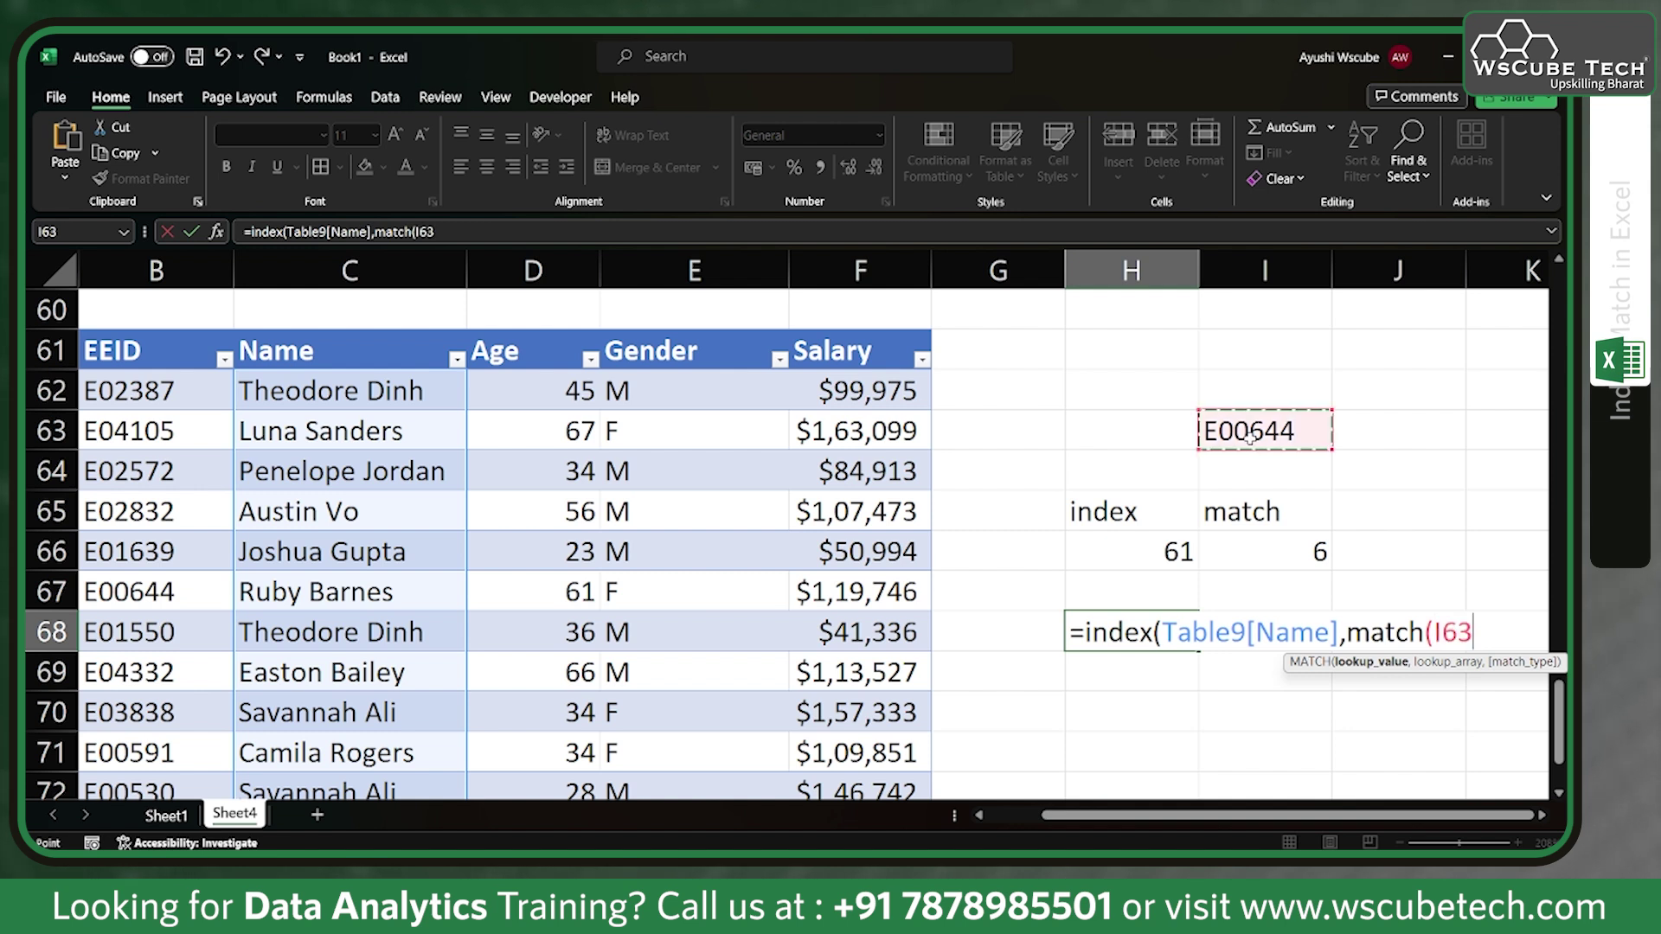
type(",")
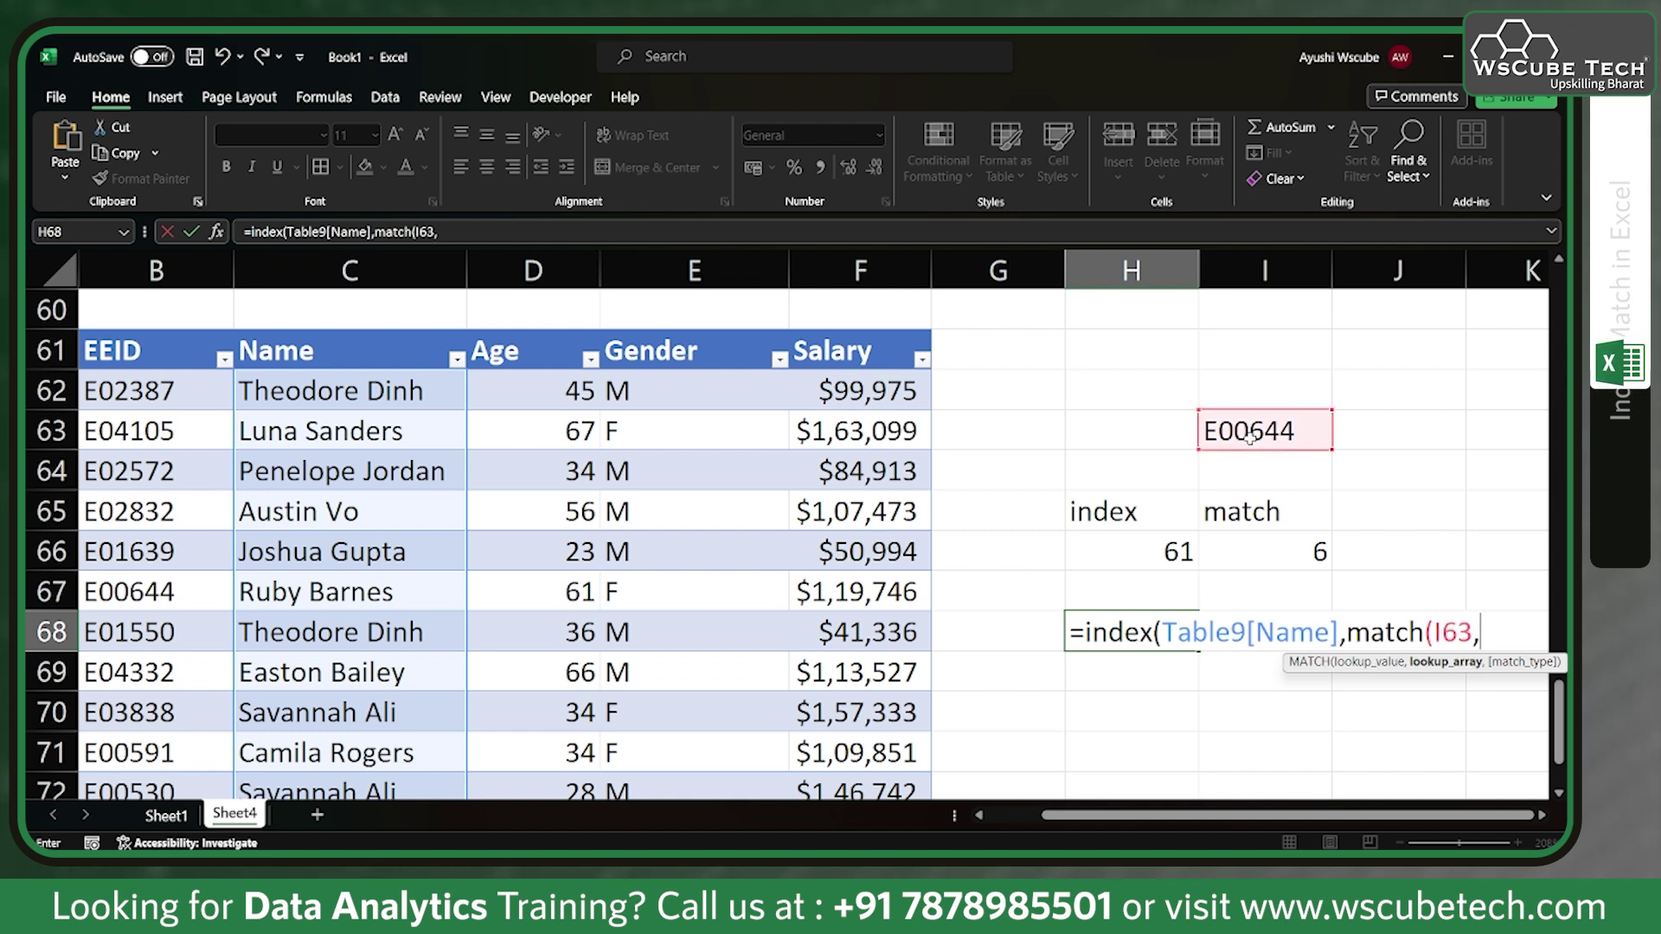
left_click(129, 329)
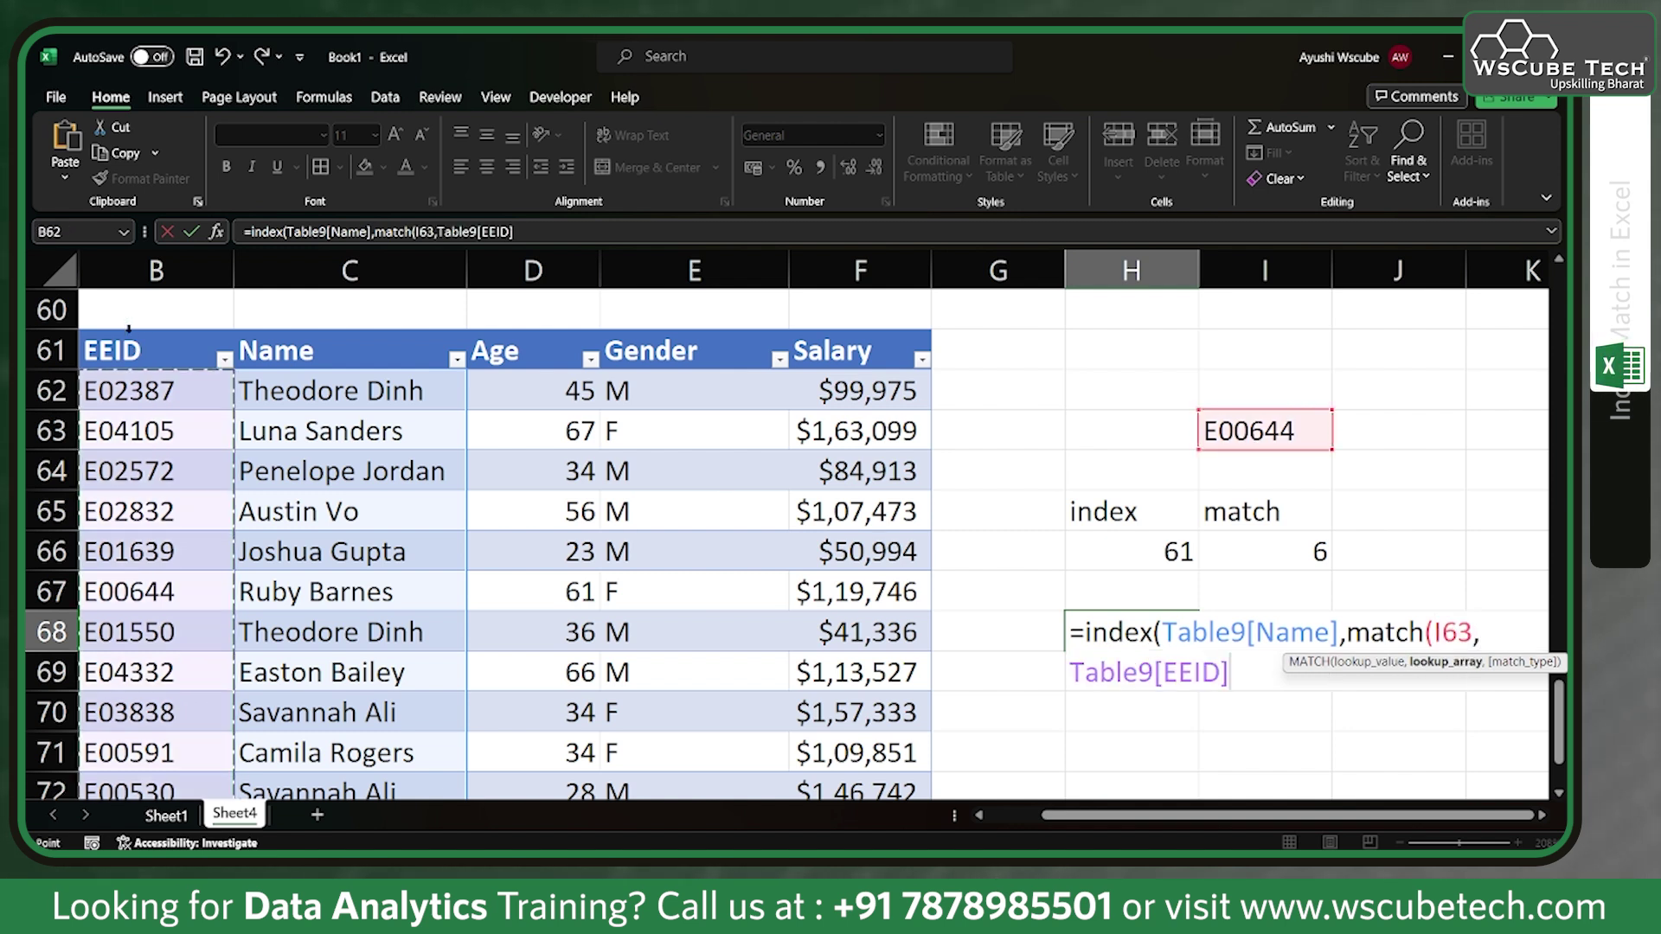
type(",")
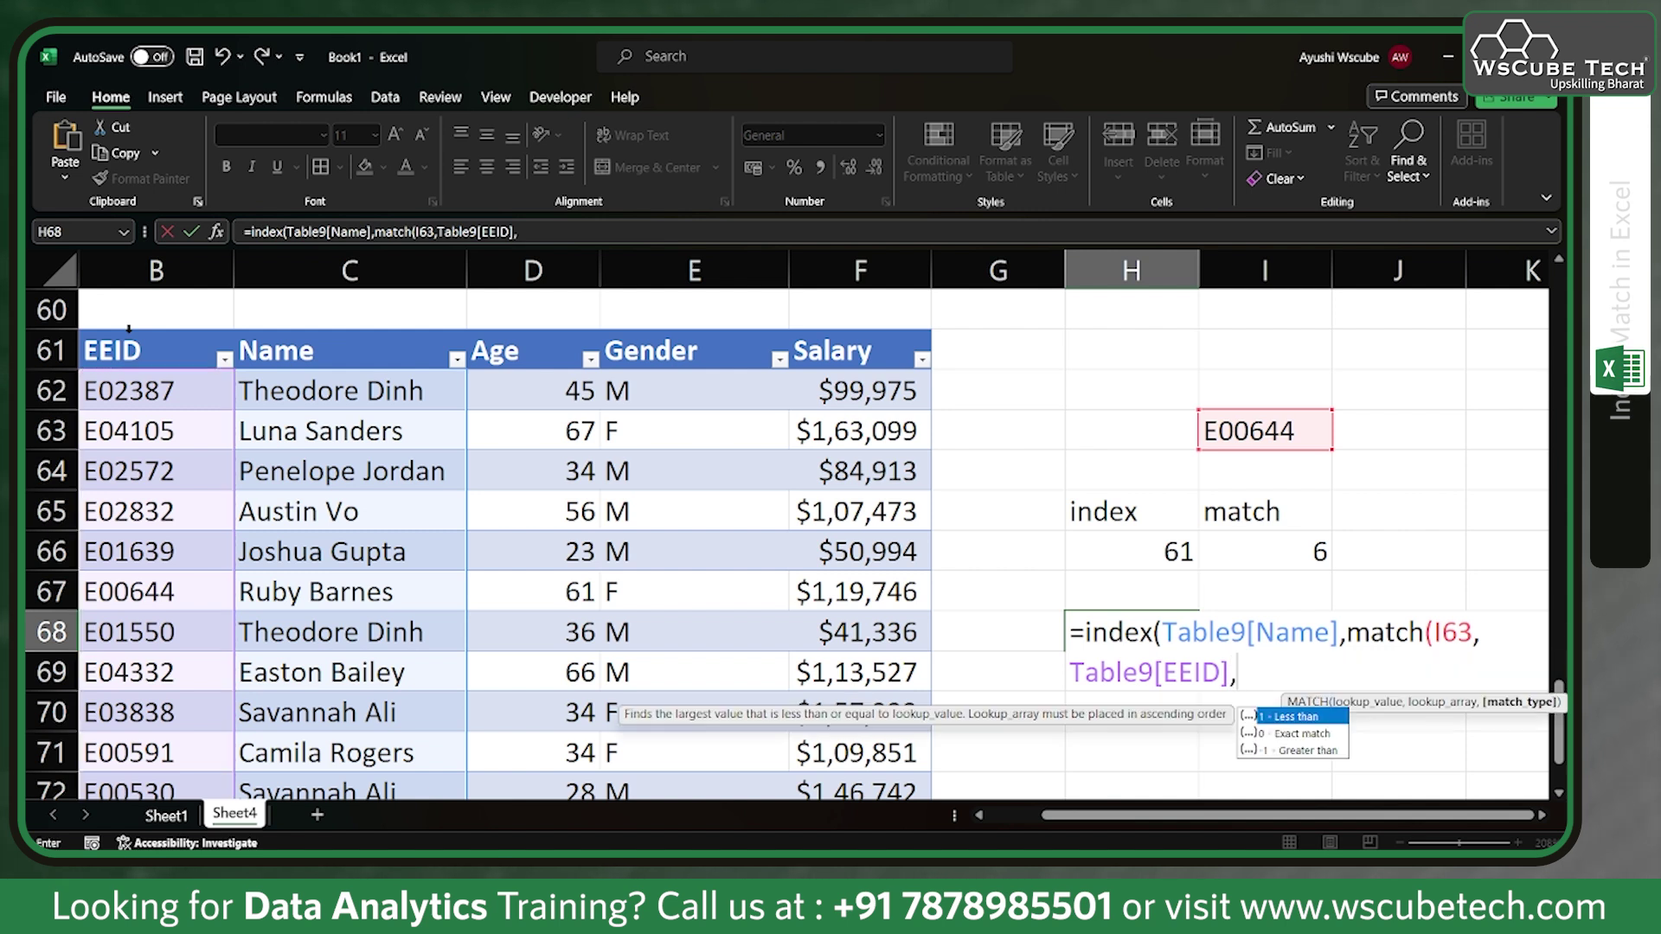
type("0)")
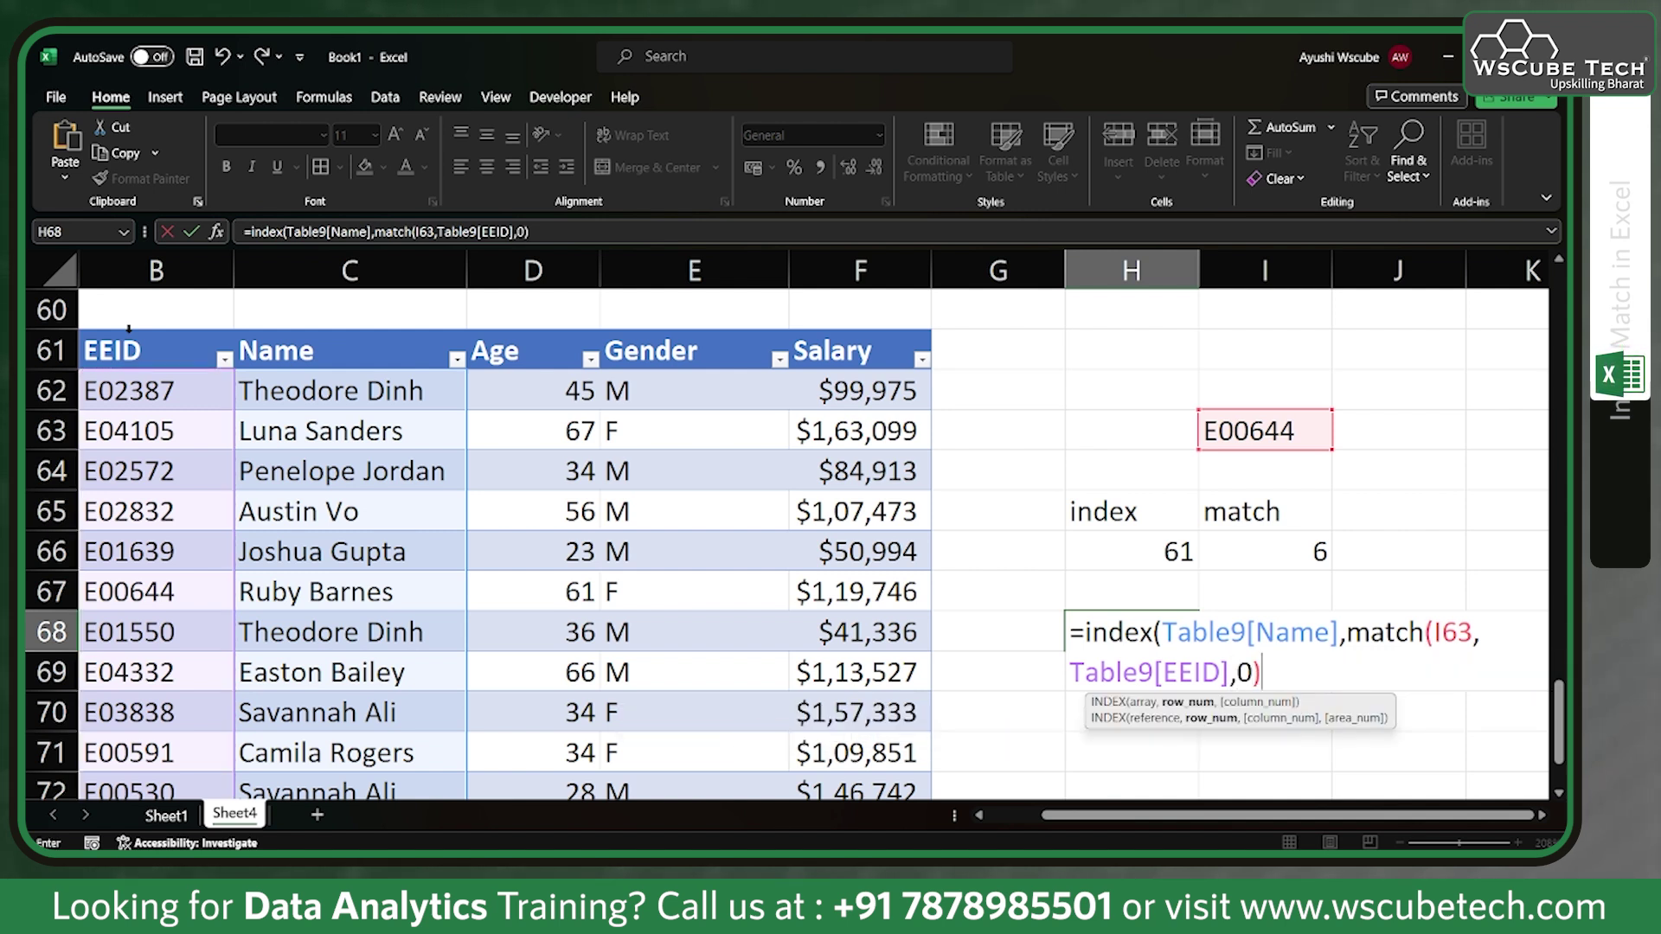
type(")")
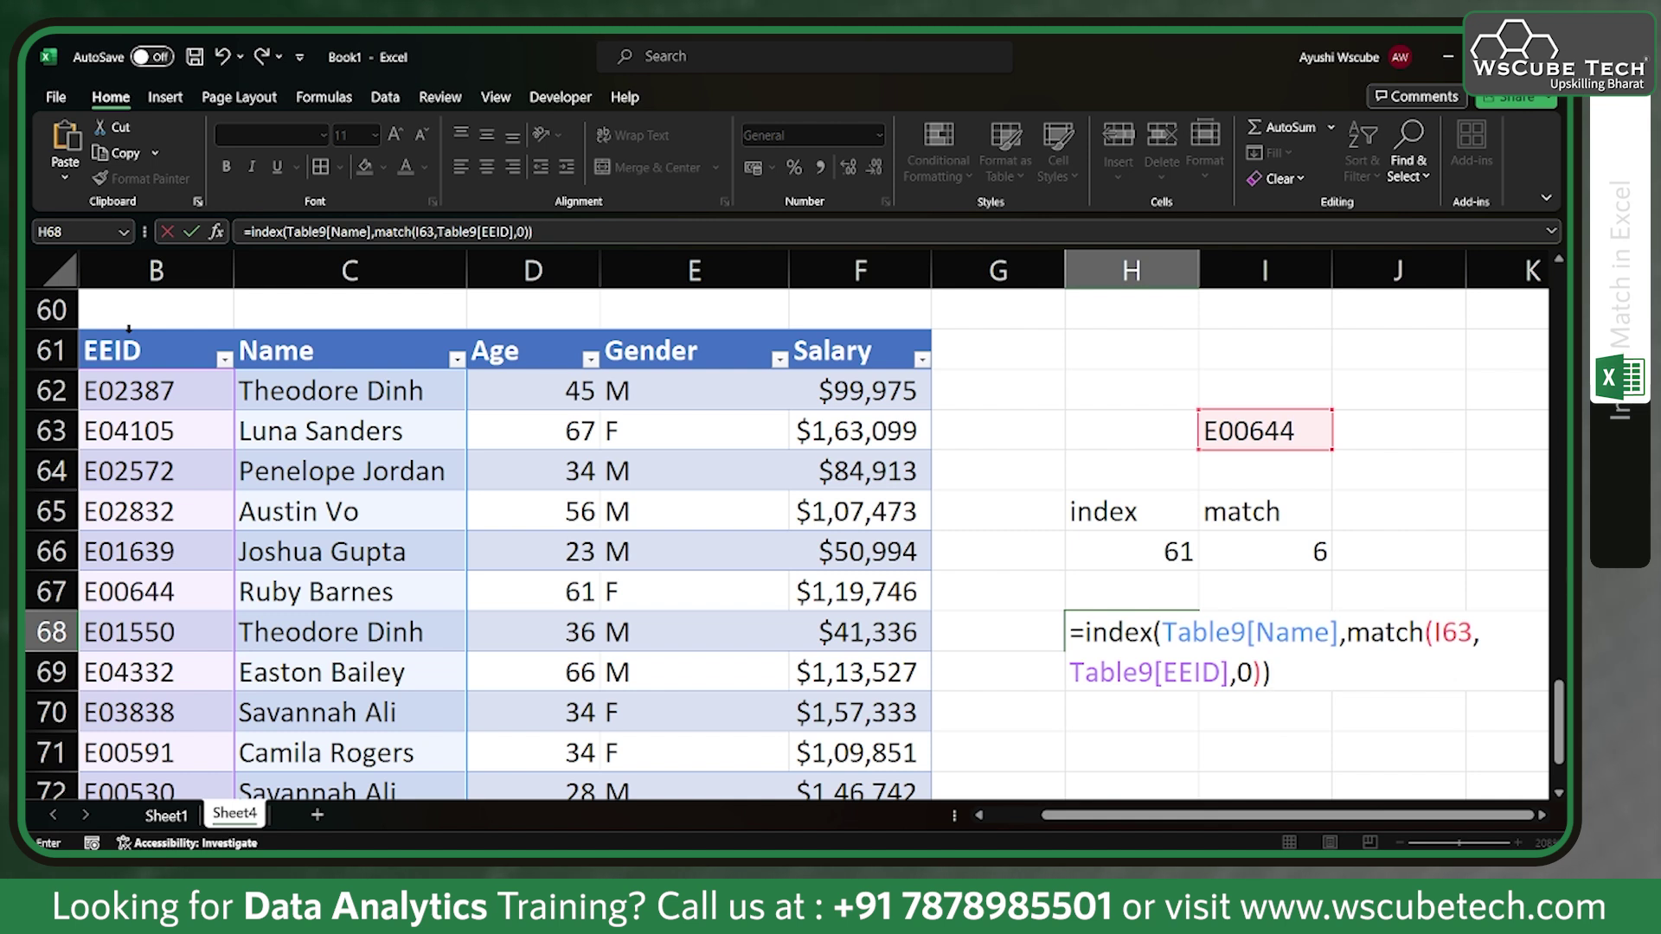
key("Return")
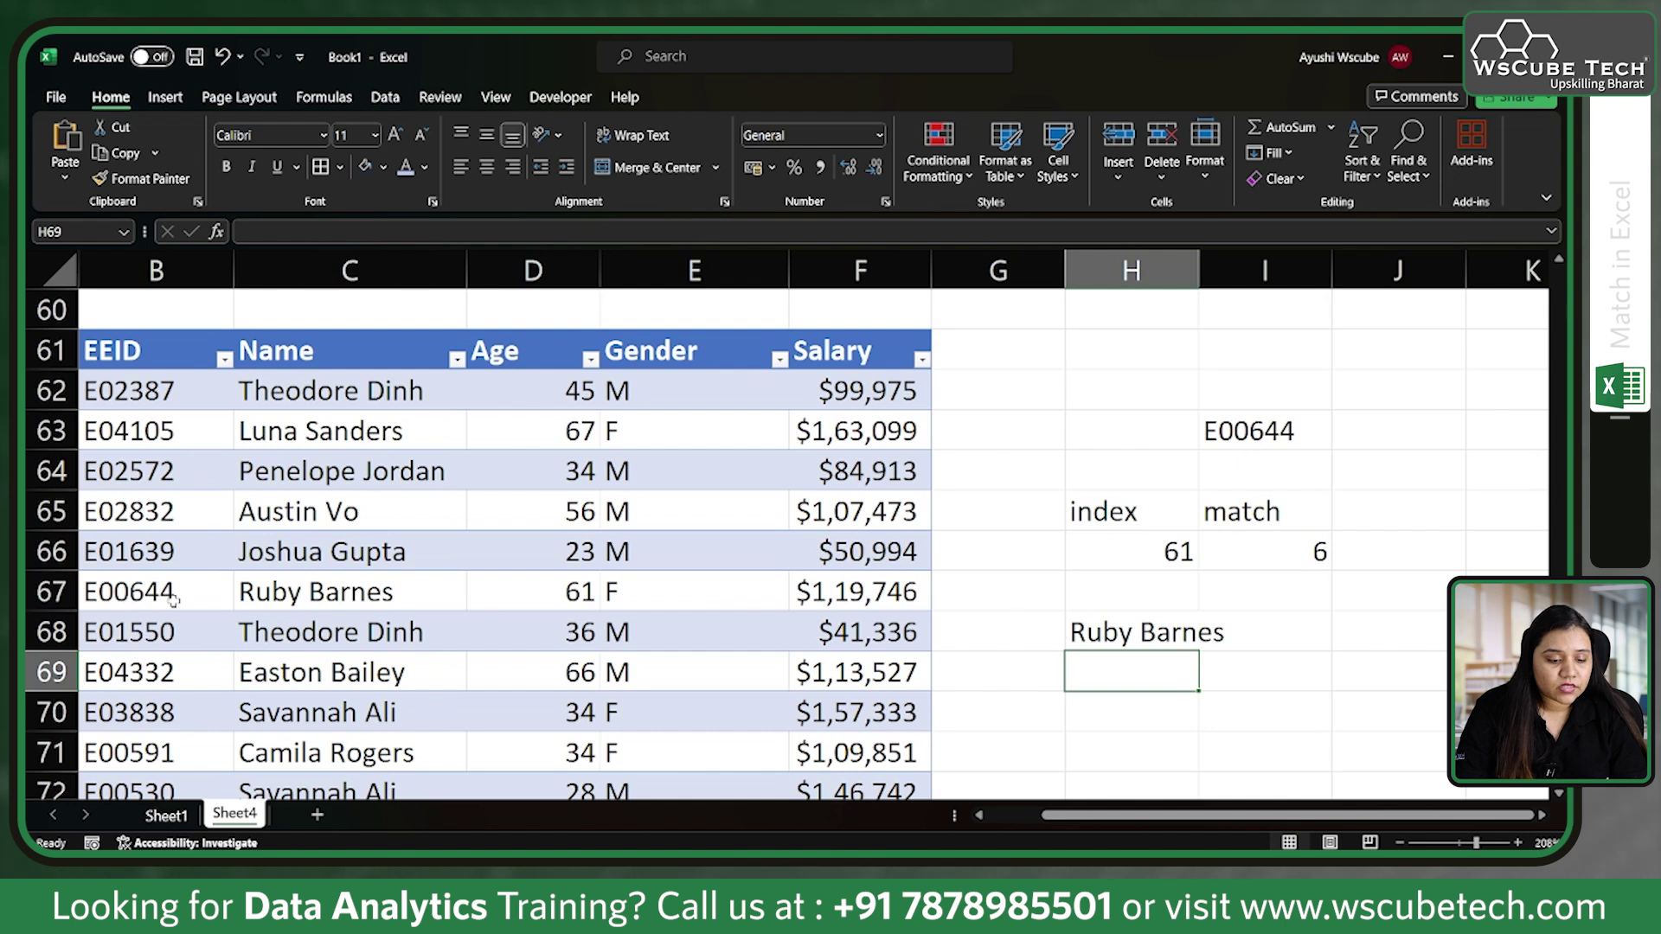
left_click(1147, 632)
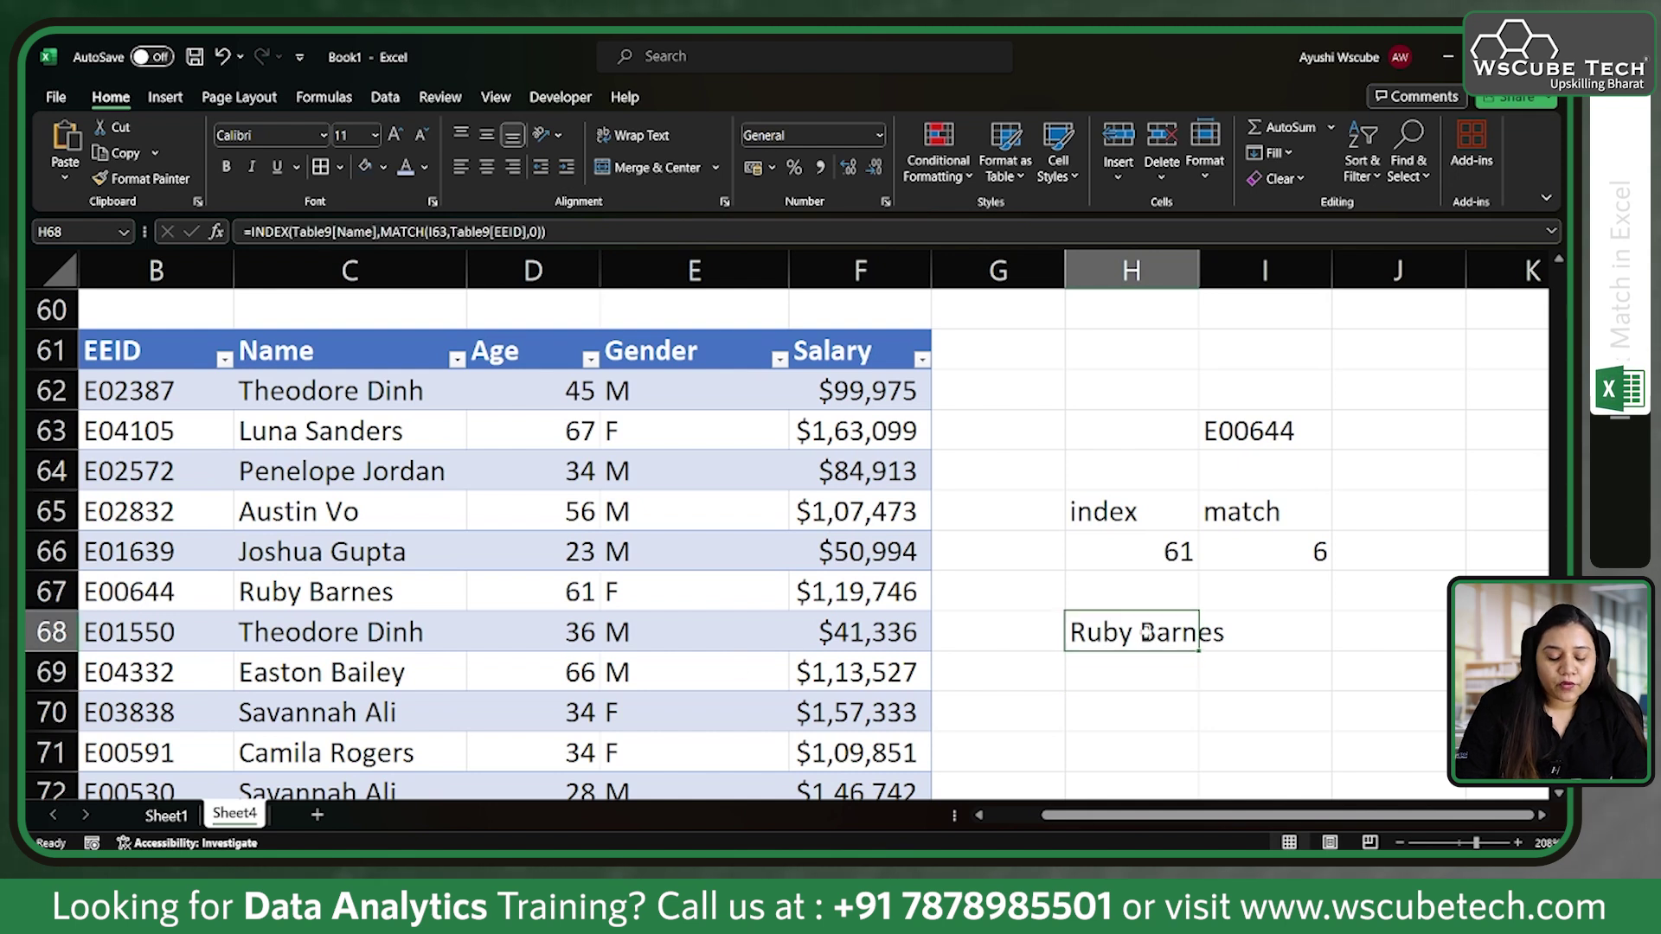
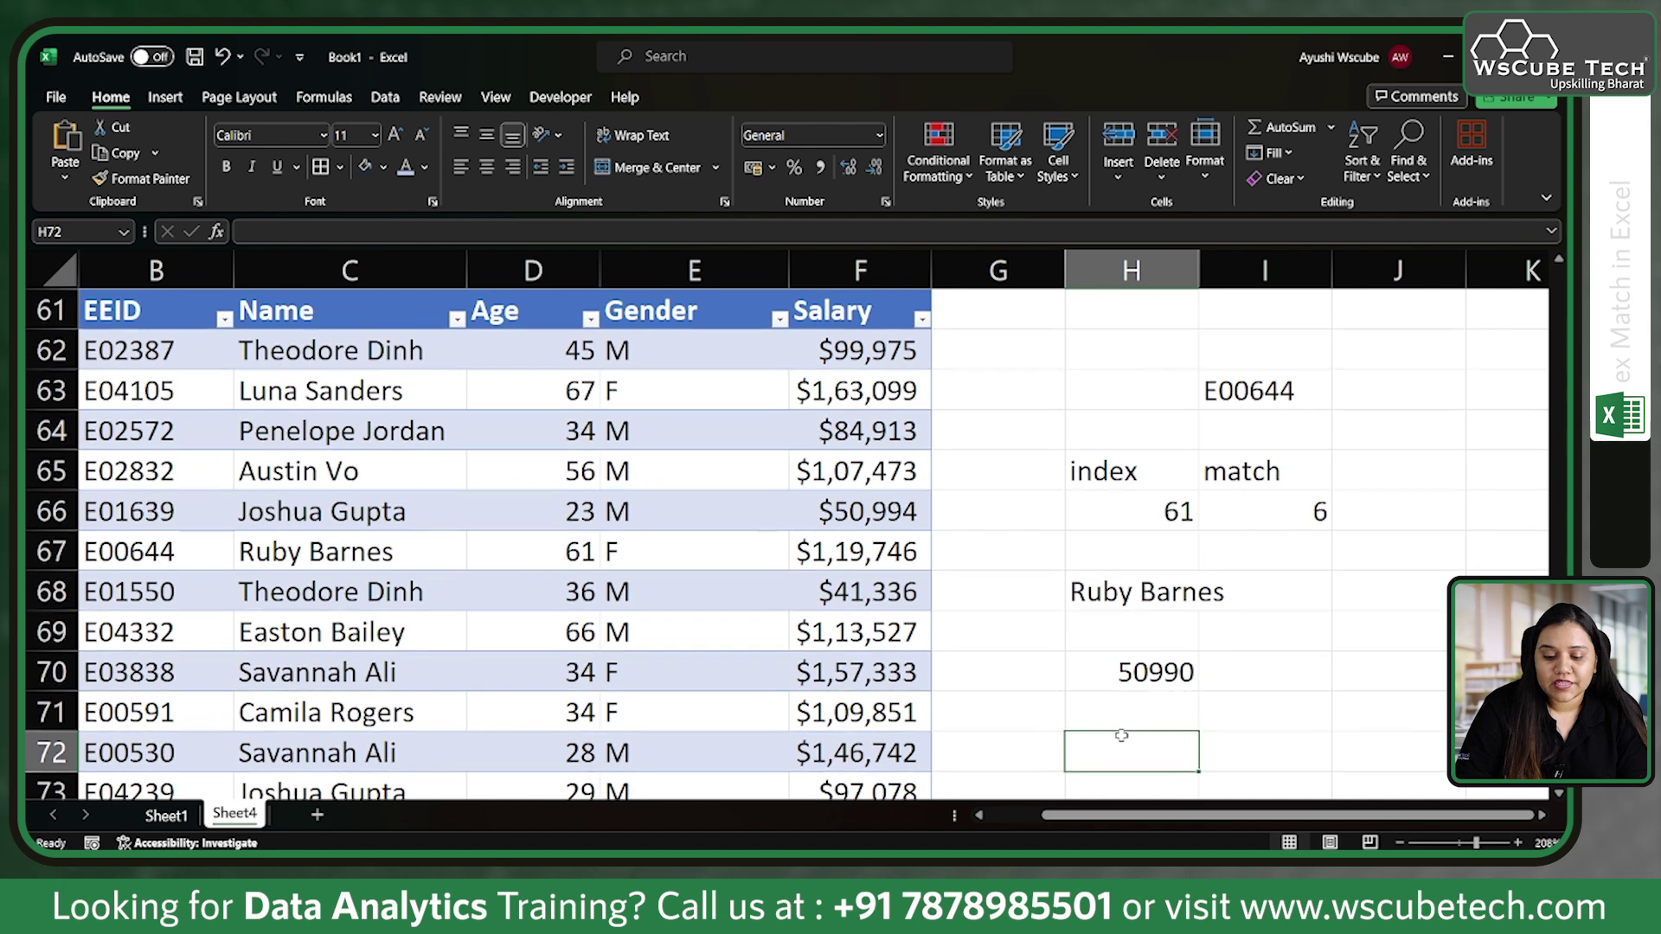
Enter =INDEX(Table9[Name],MATCH(H70,Table9[Salary],0)) in H72, accepting the proposed correction for the missing closing parenthesis
left_click(1123, 708)
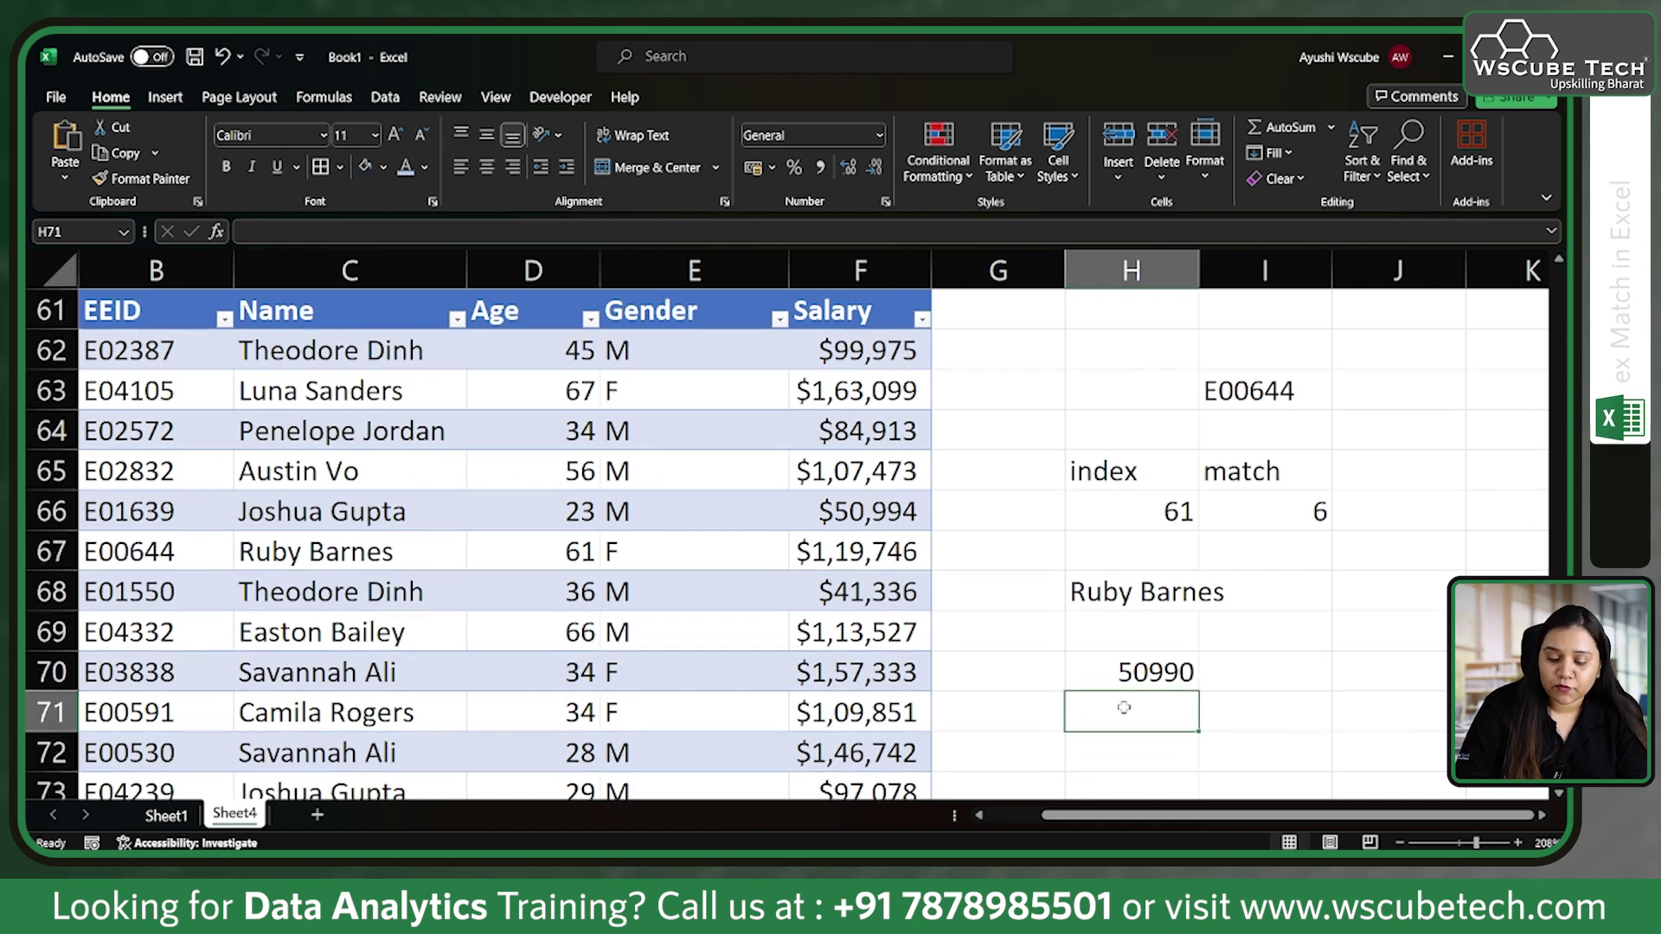
left_click(1123, 752)
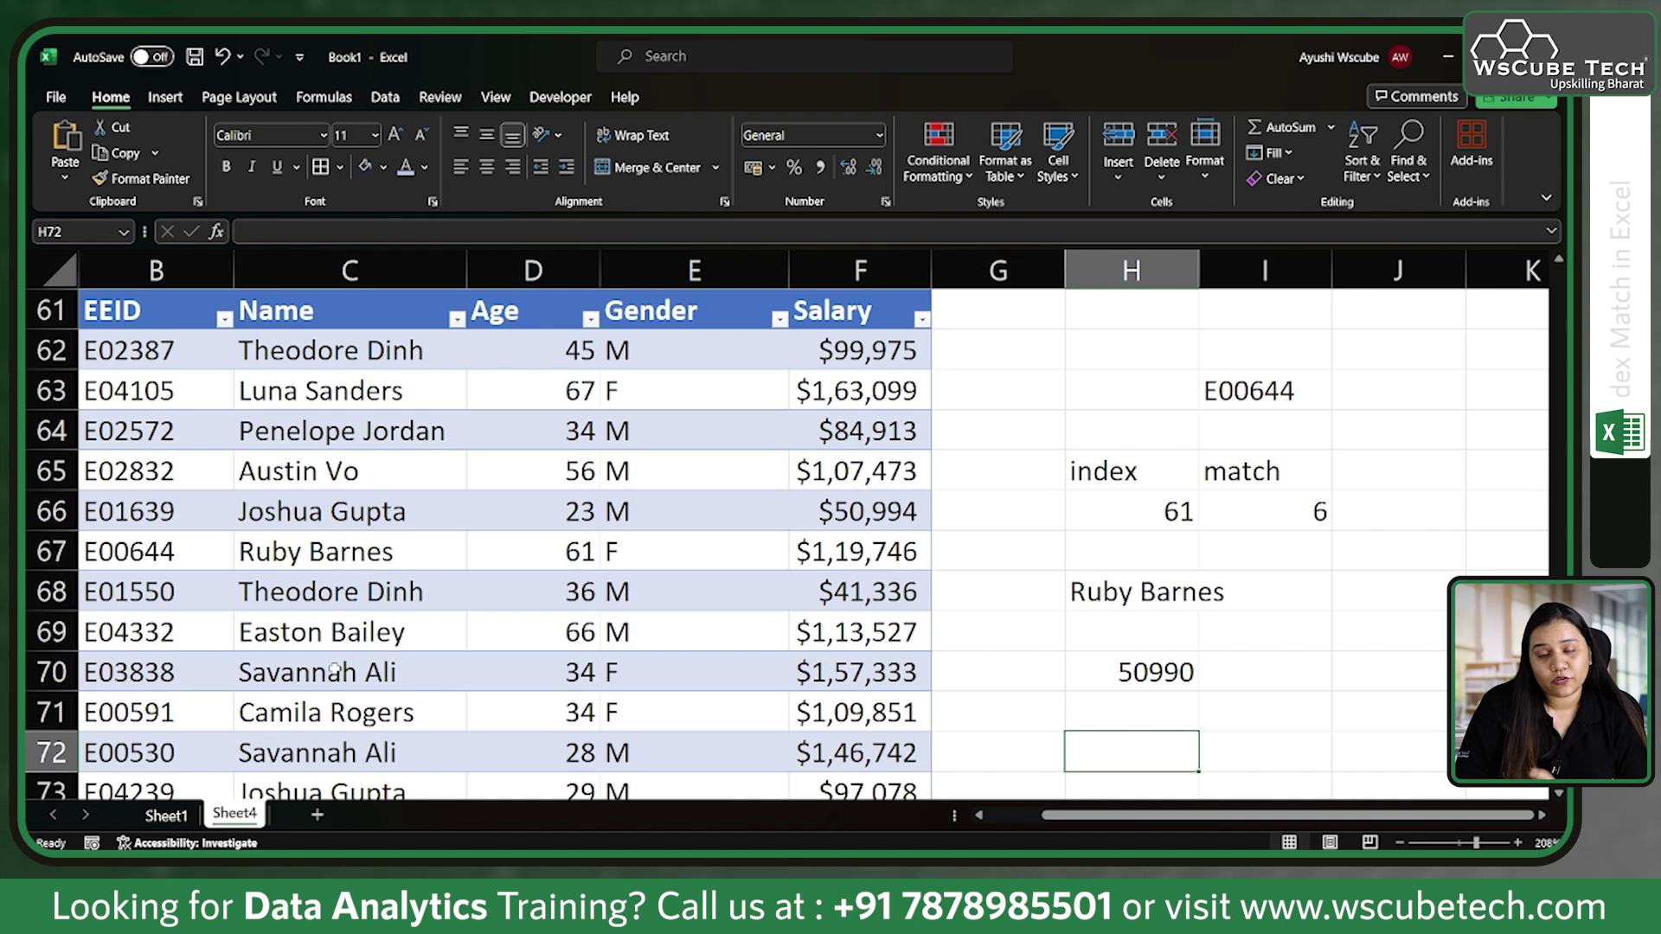
type("=index(")
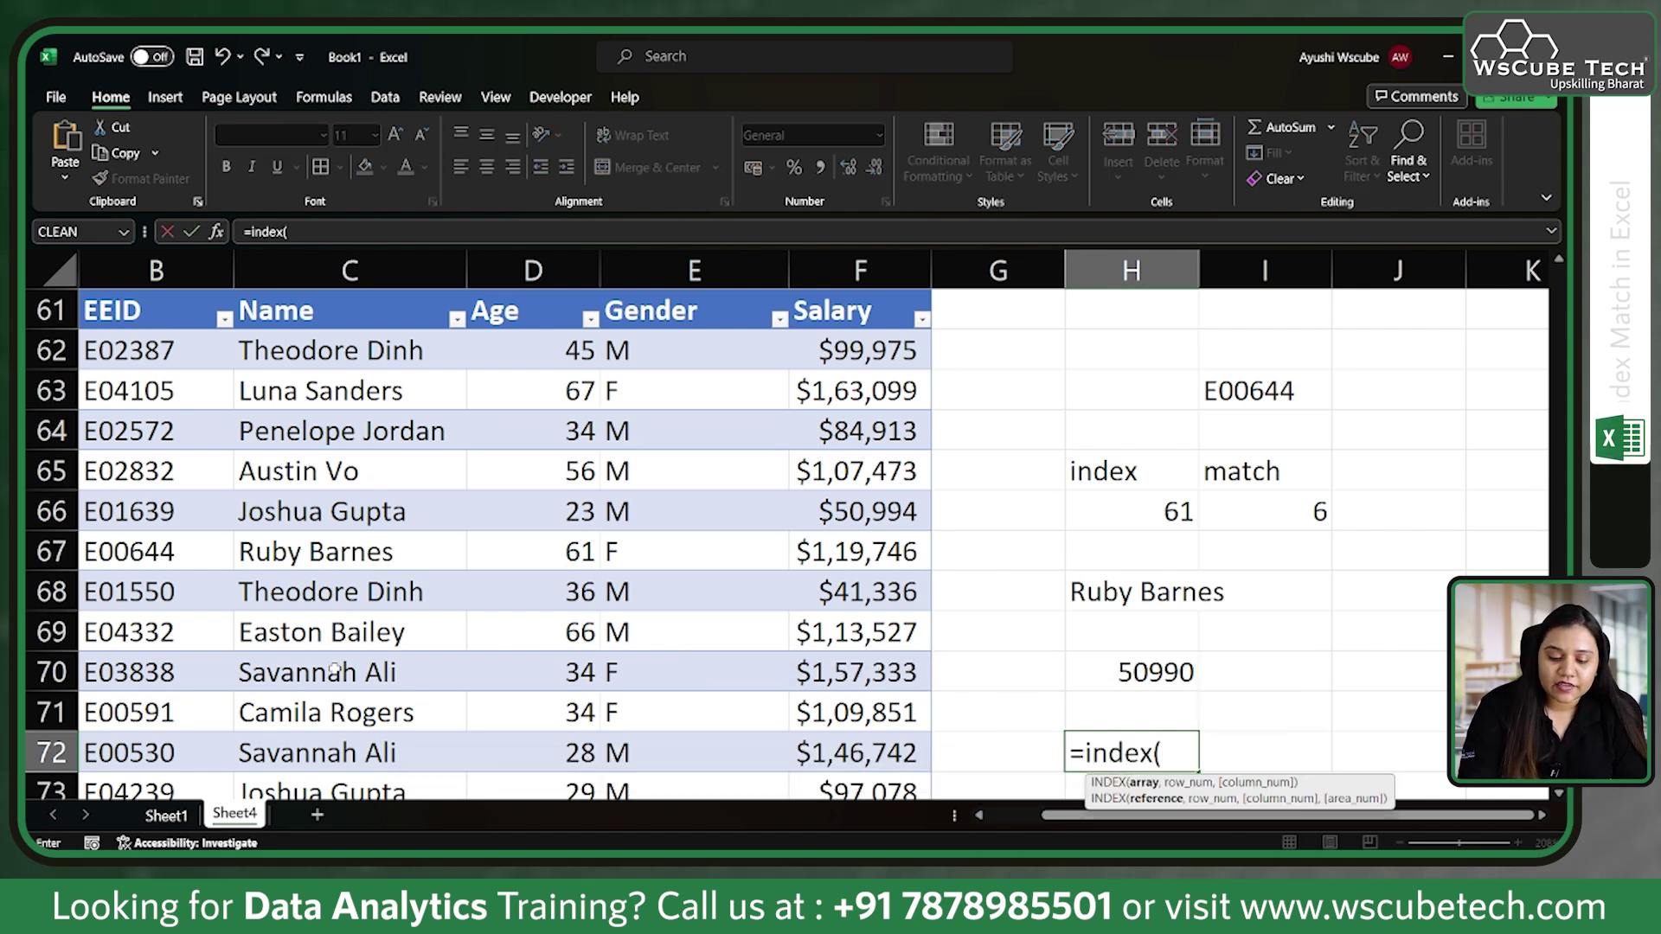
left_click(400, 290)
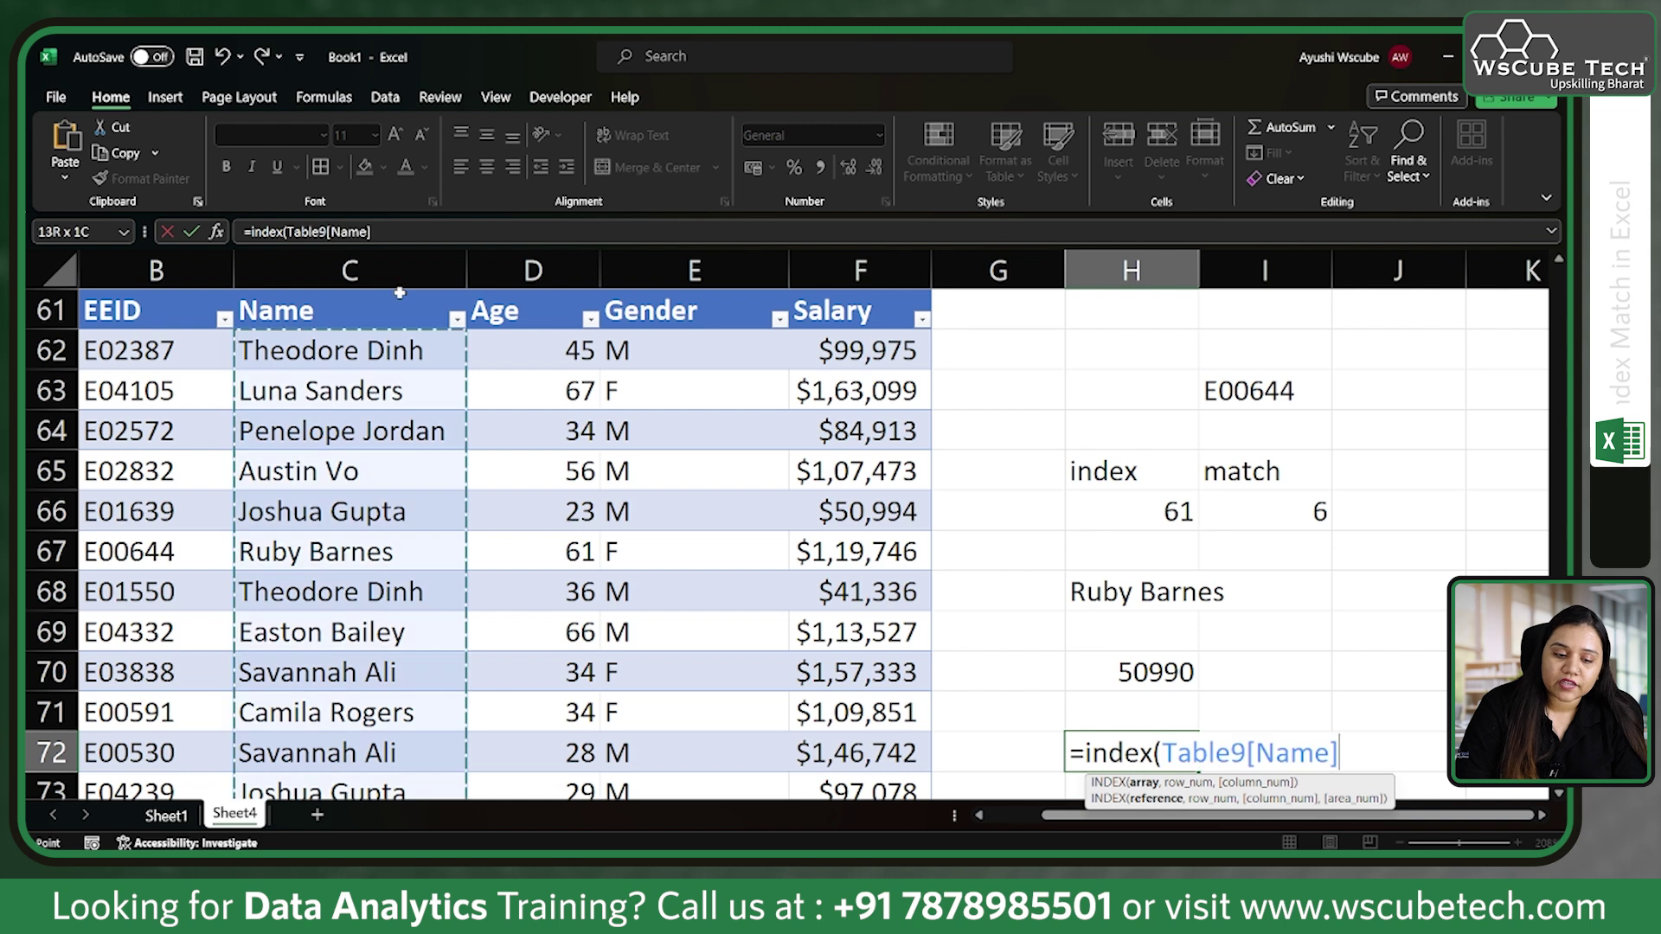
type(",")
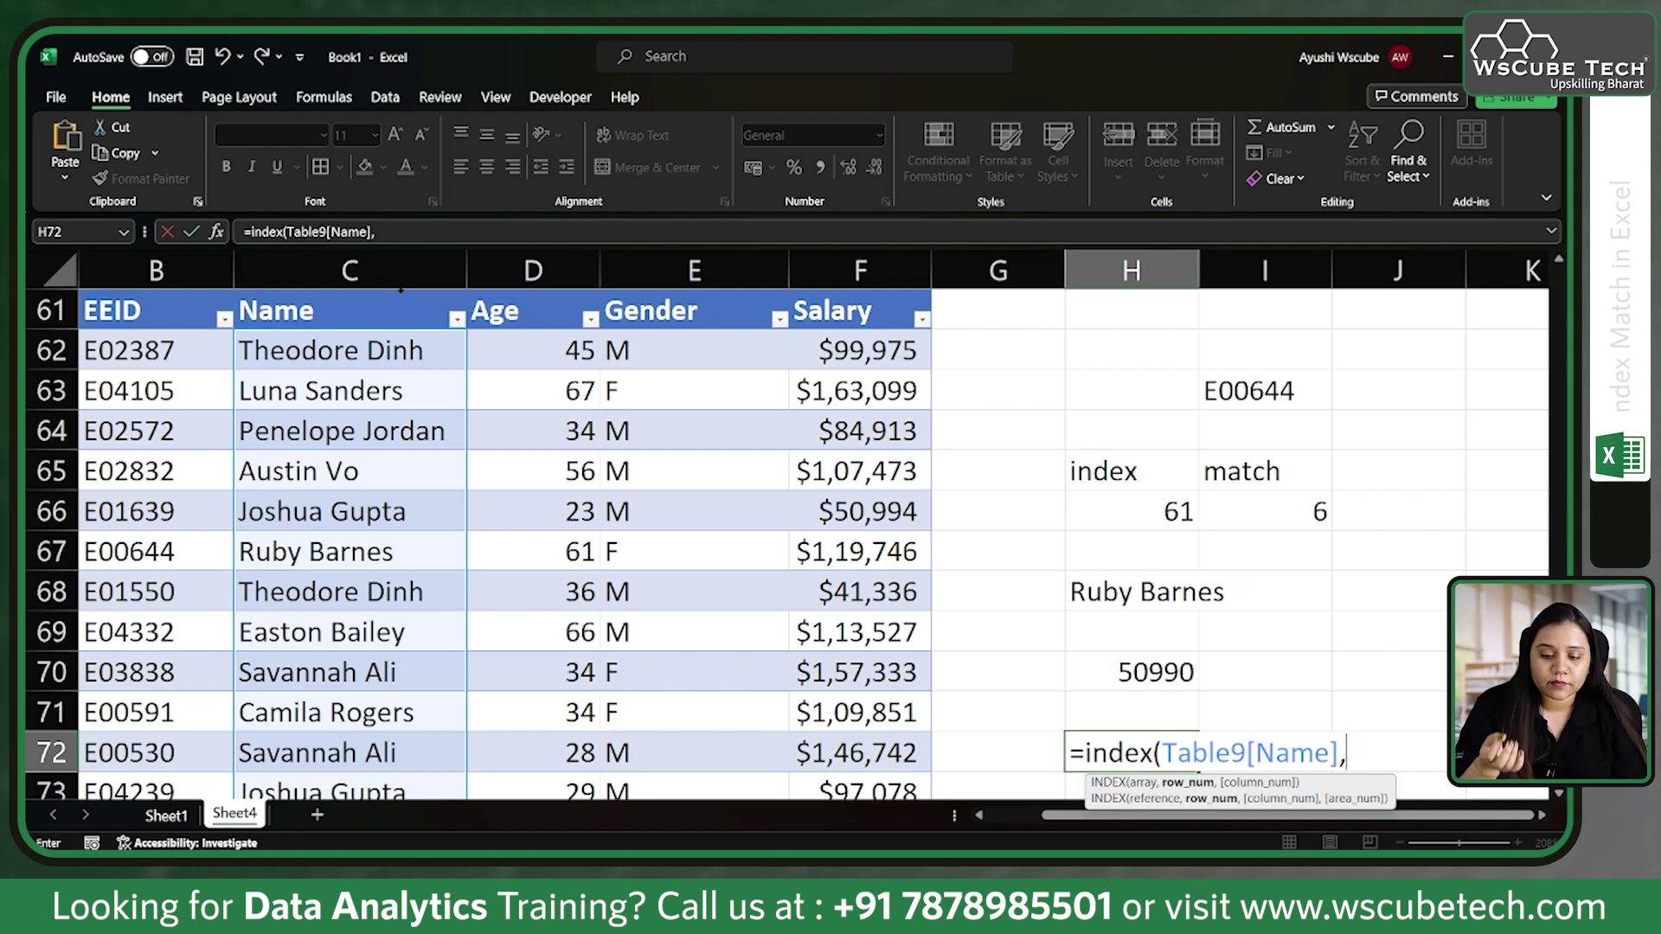
type("match(")
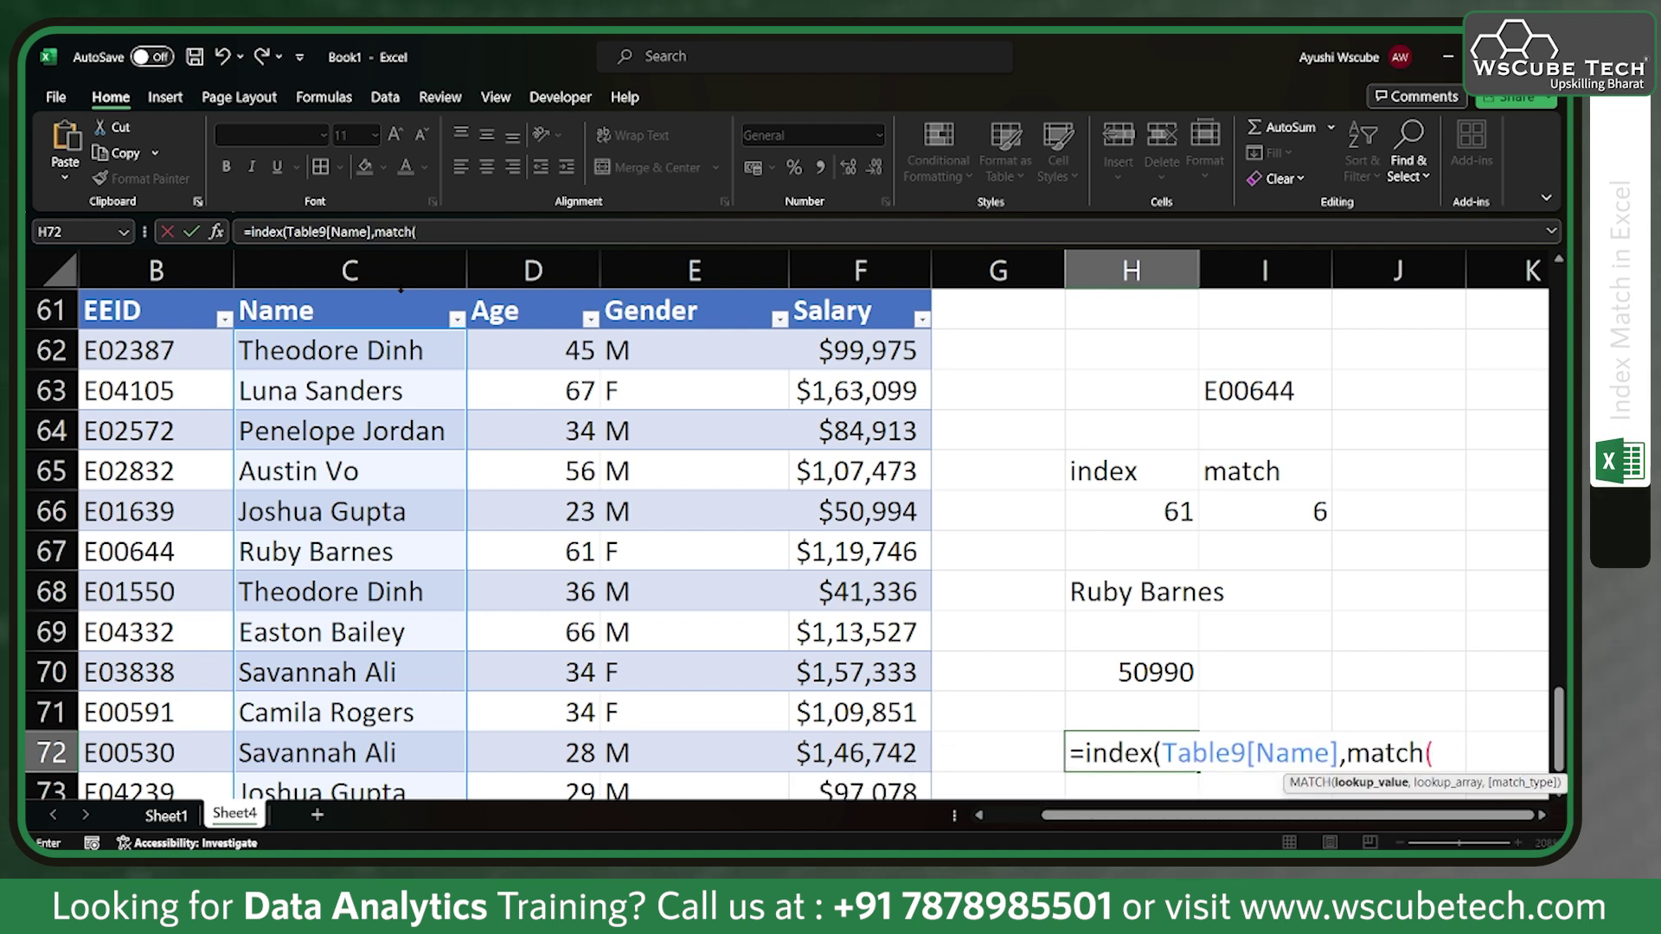
left_click(1140, 688)
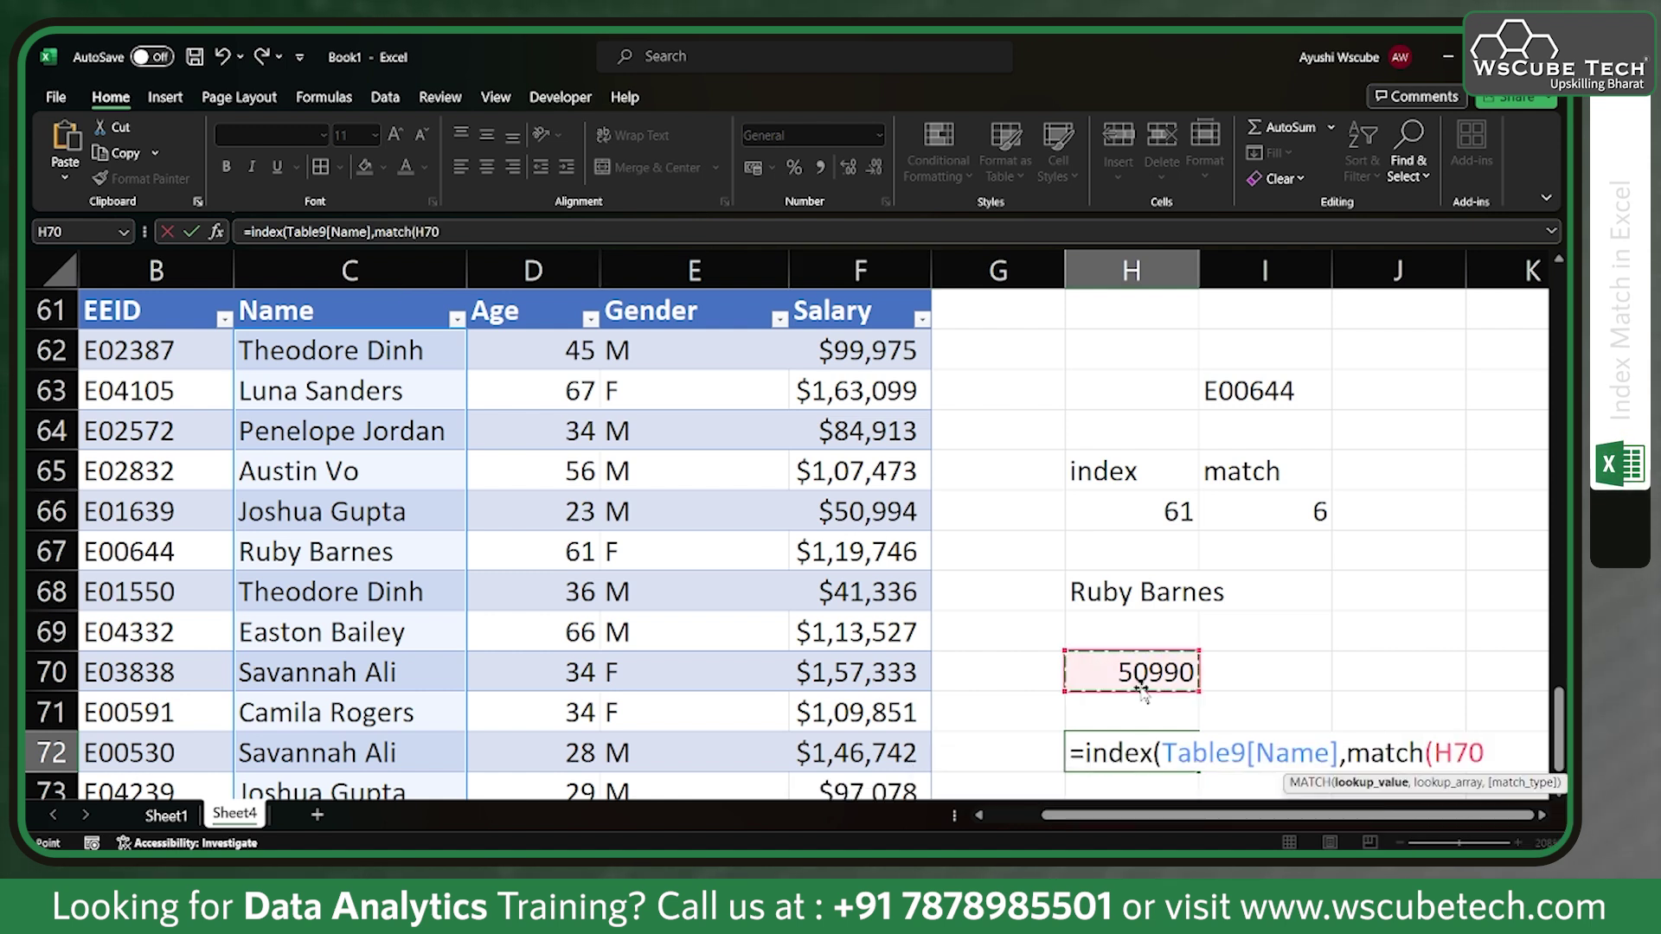
type(",")
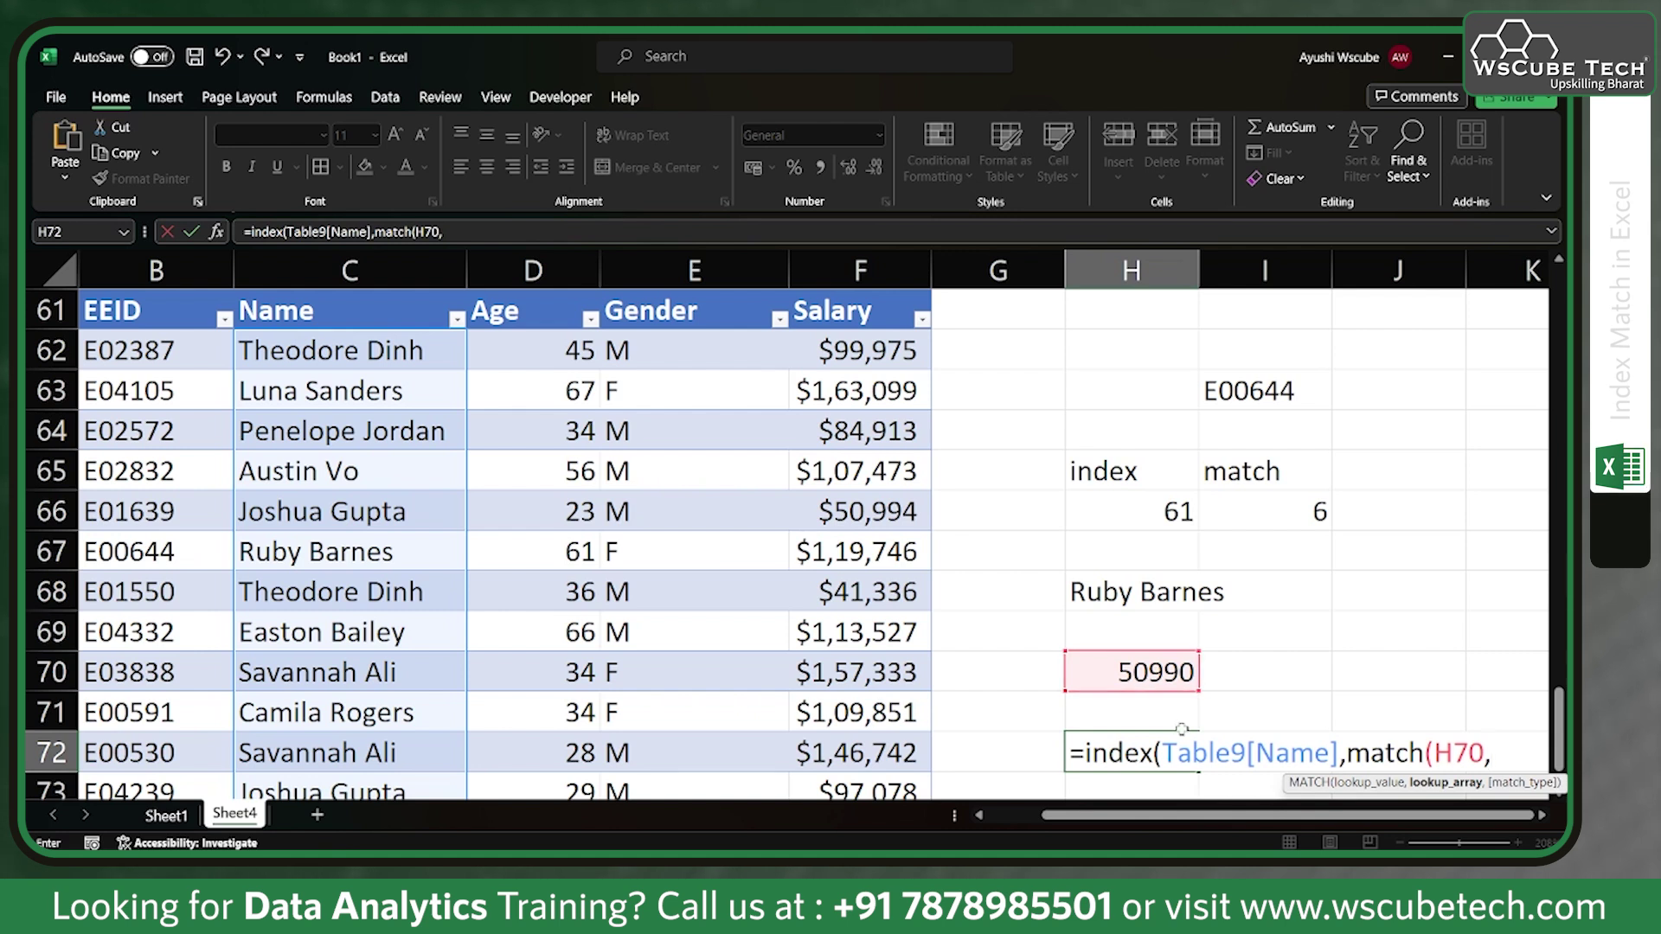
left_click(832, 293)
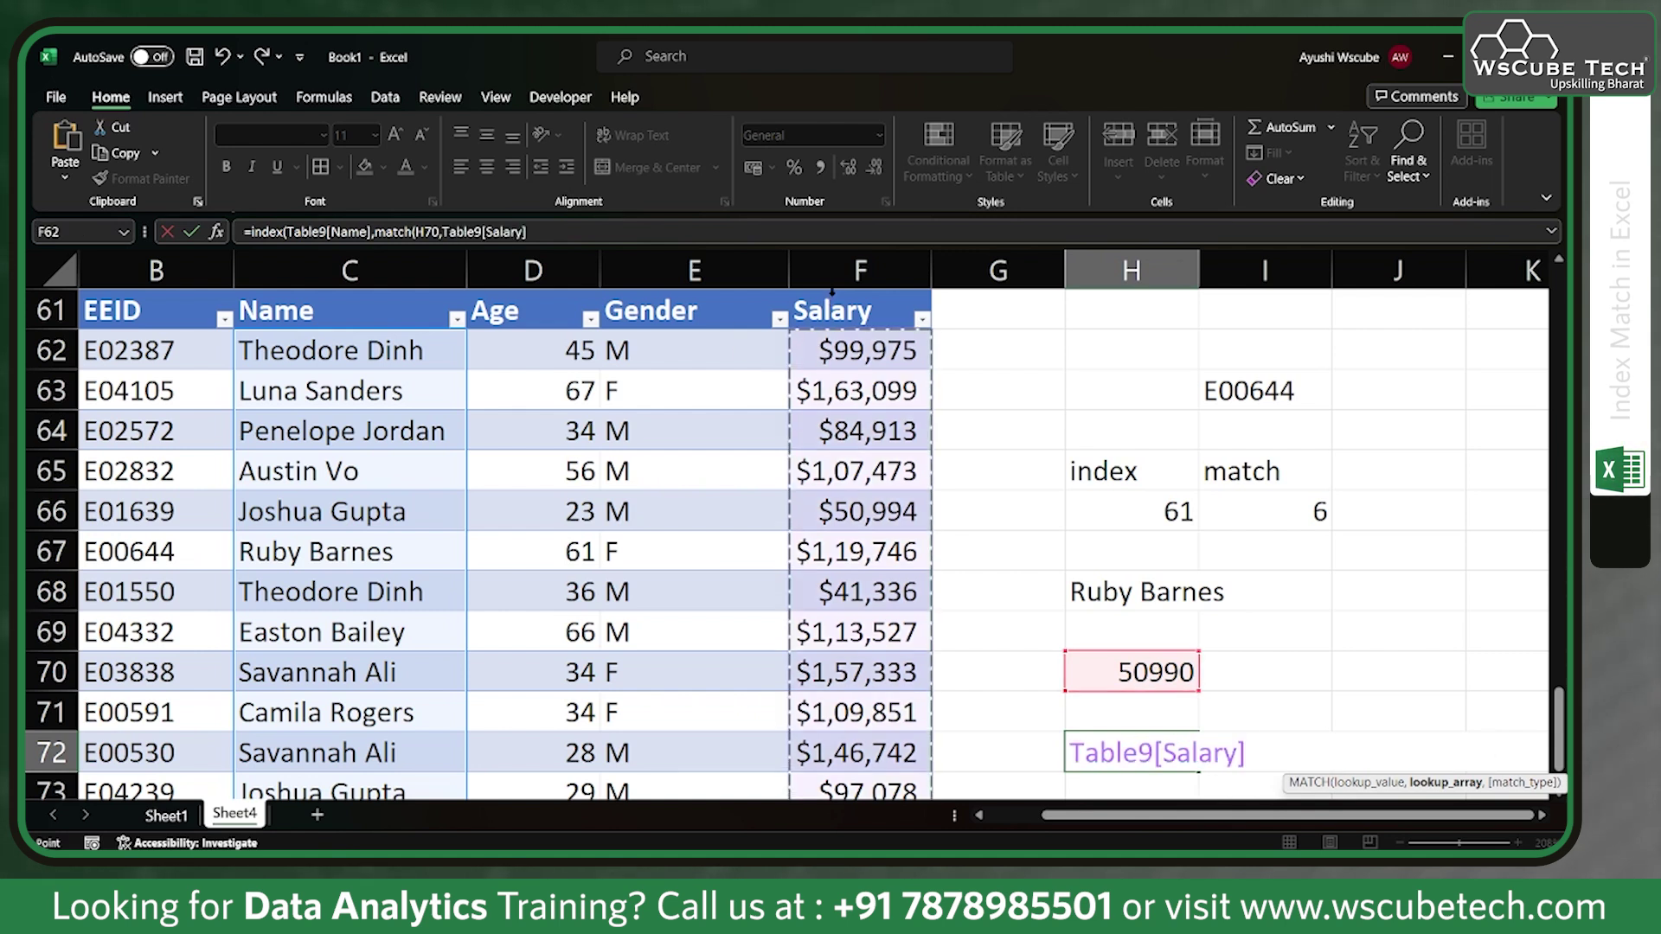
type(",0)")
key("Return")
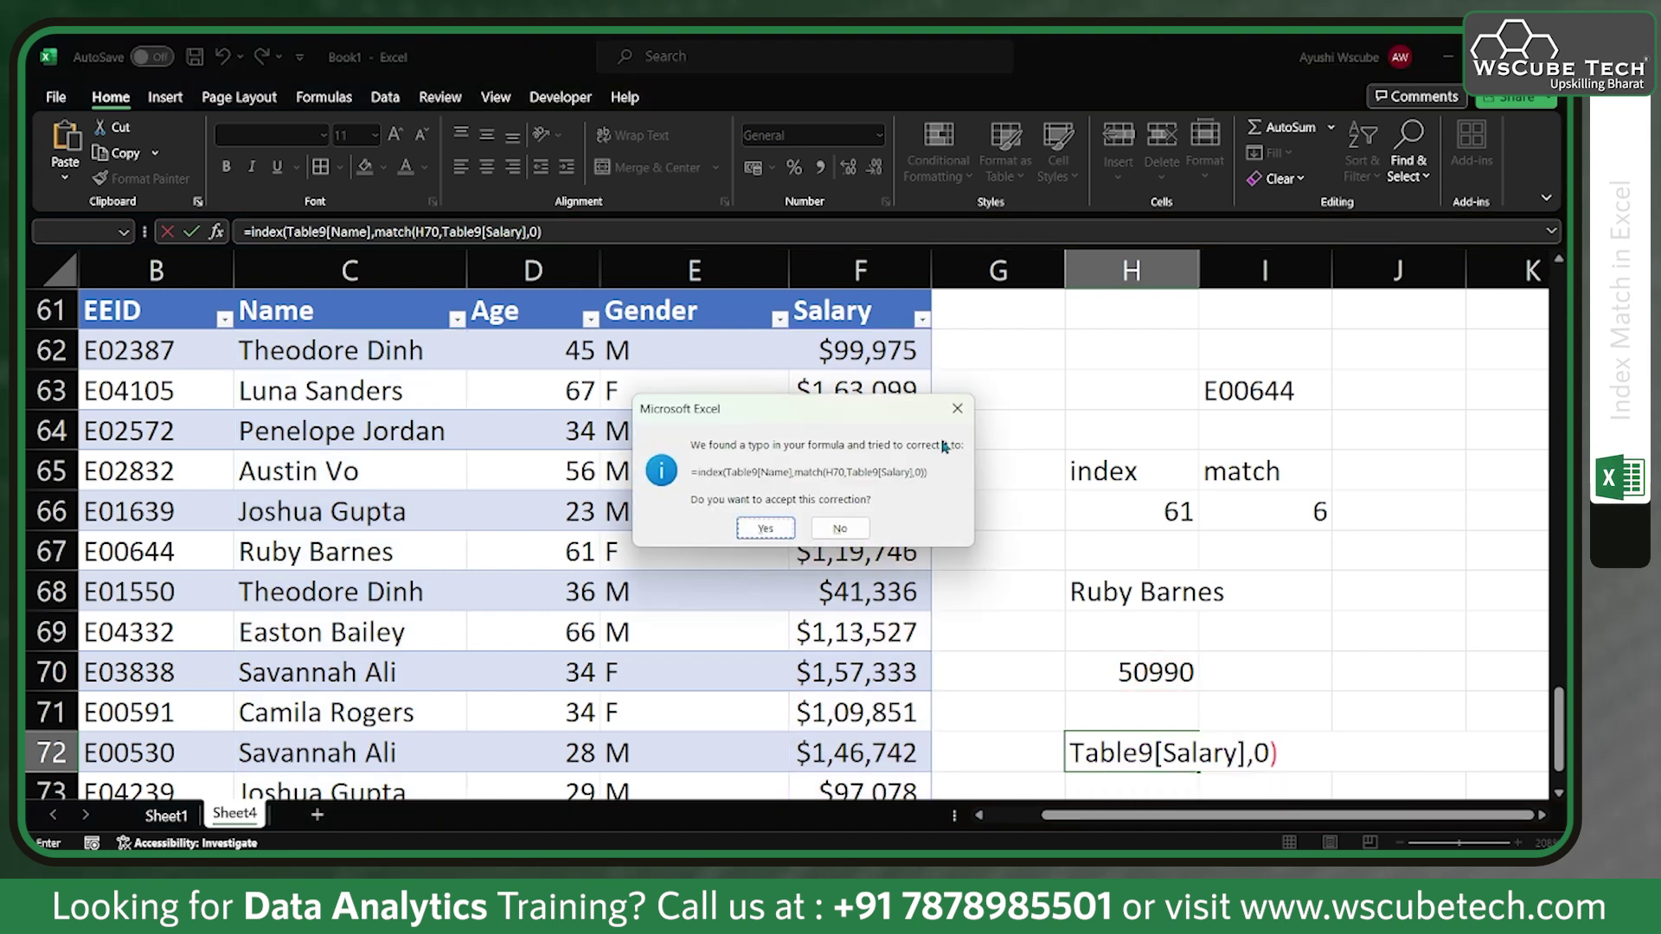
left_click(766, 527)
Check the ranges referenced by H72's formula against the table's Name and Salary columns, leaving the formula as entered
double_click(1164, 712)
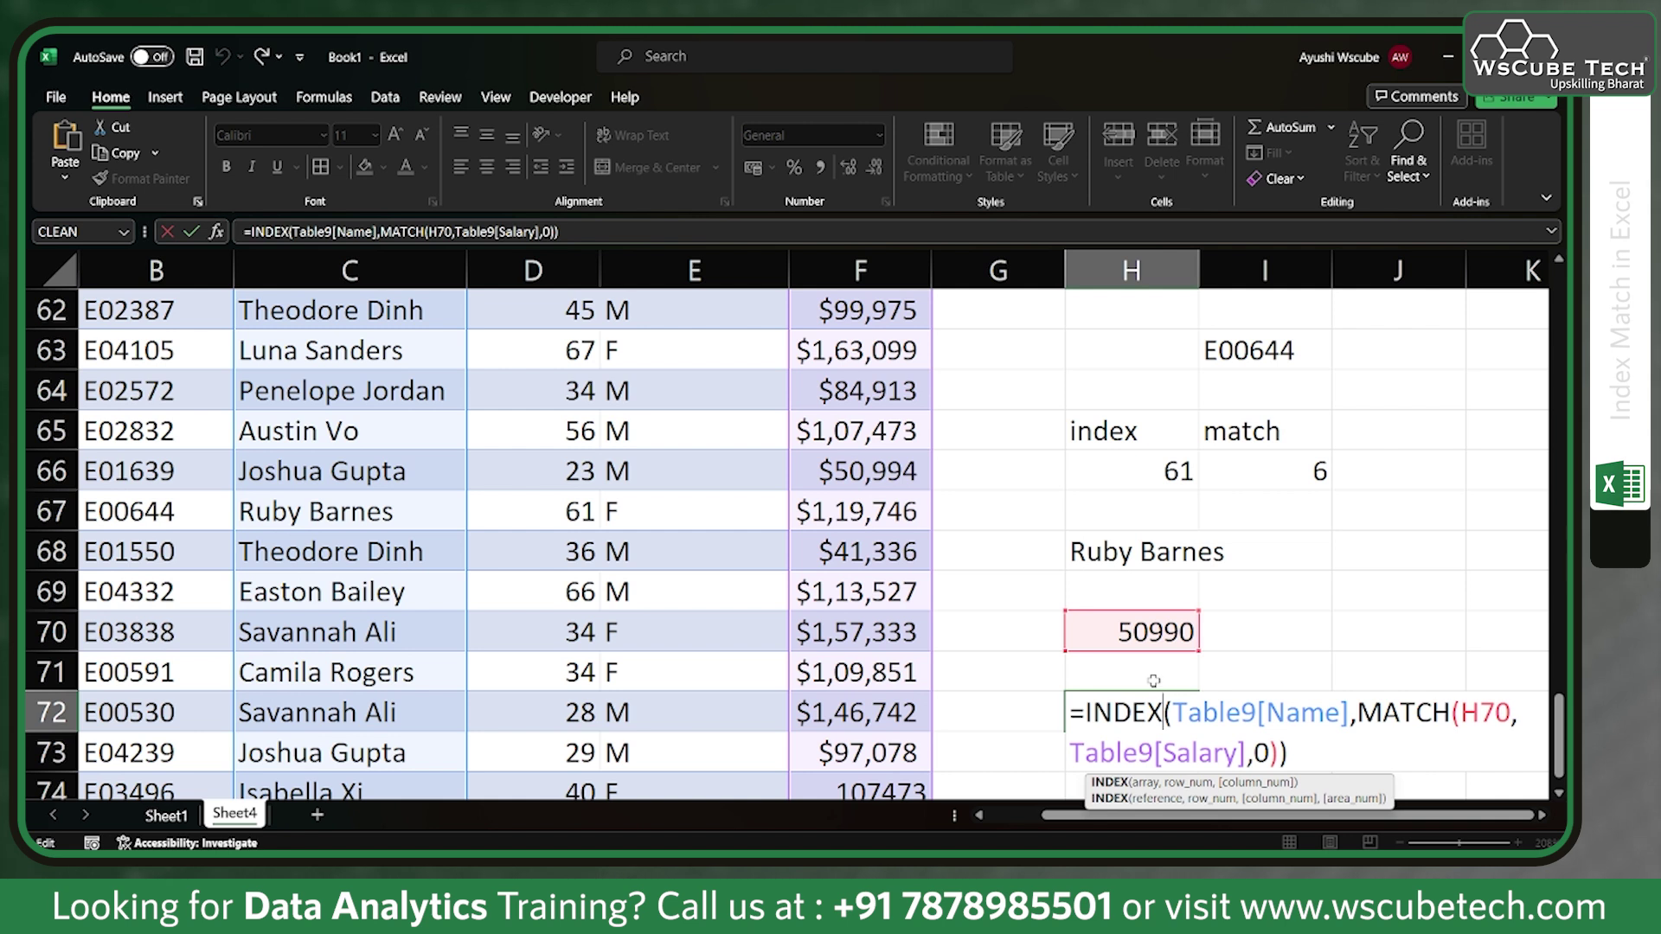
scroll(1164, 712, "down", 1)
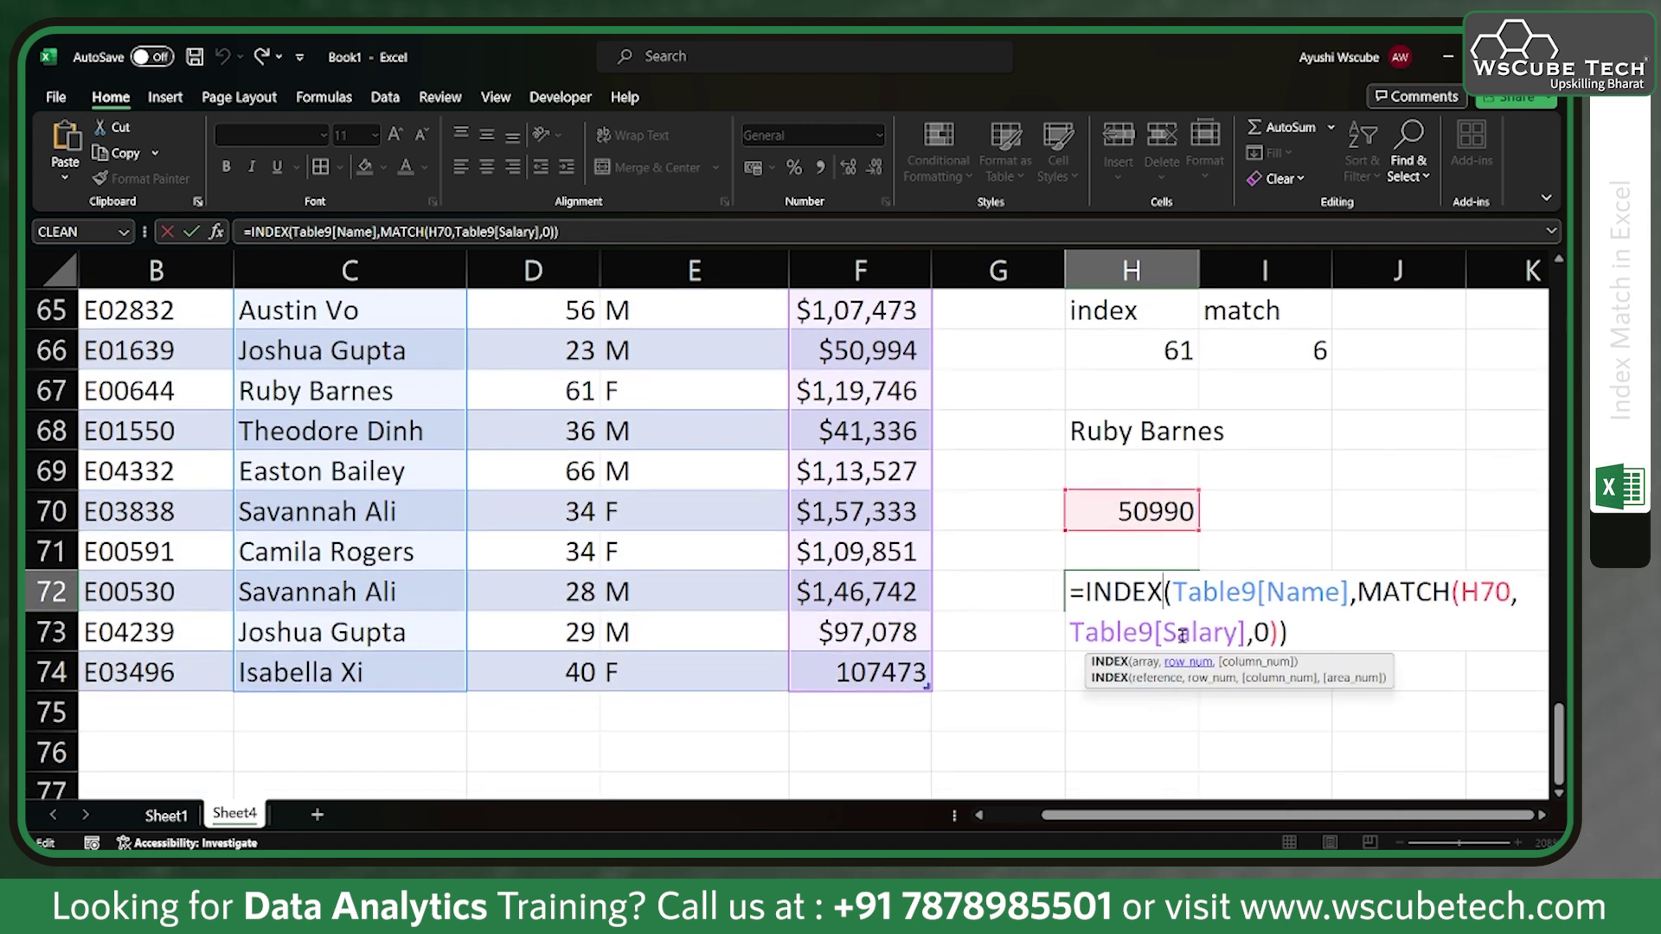
key("Return")
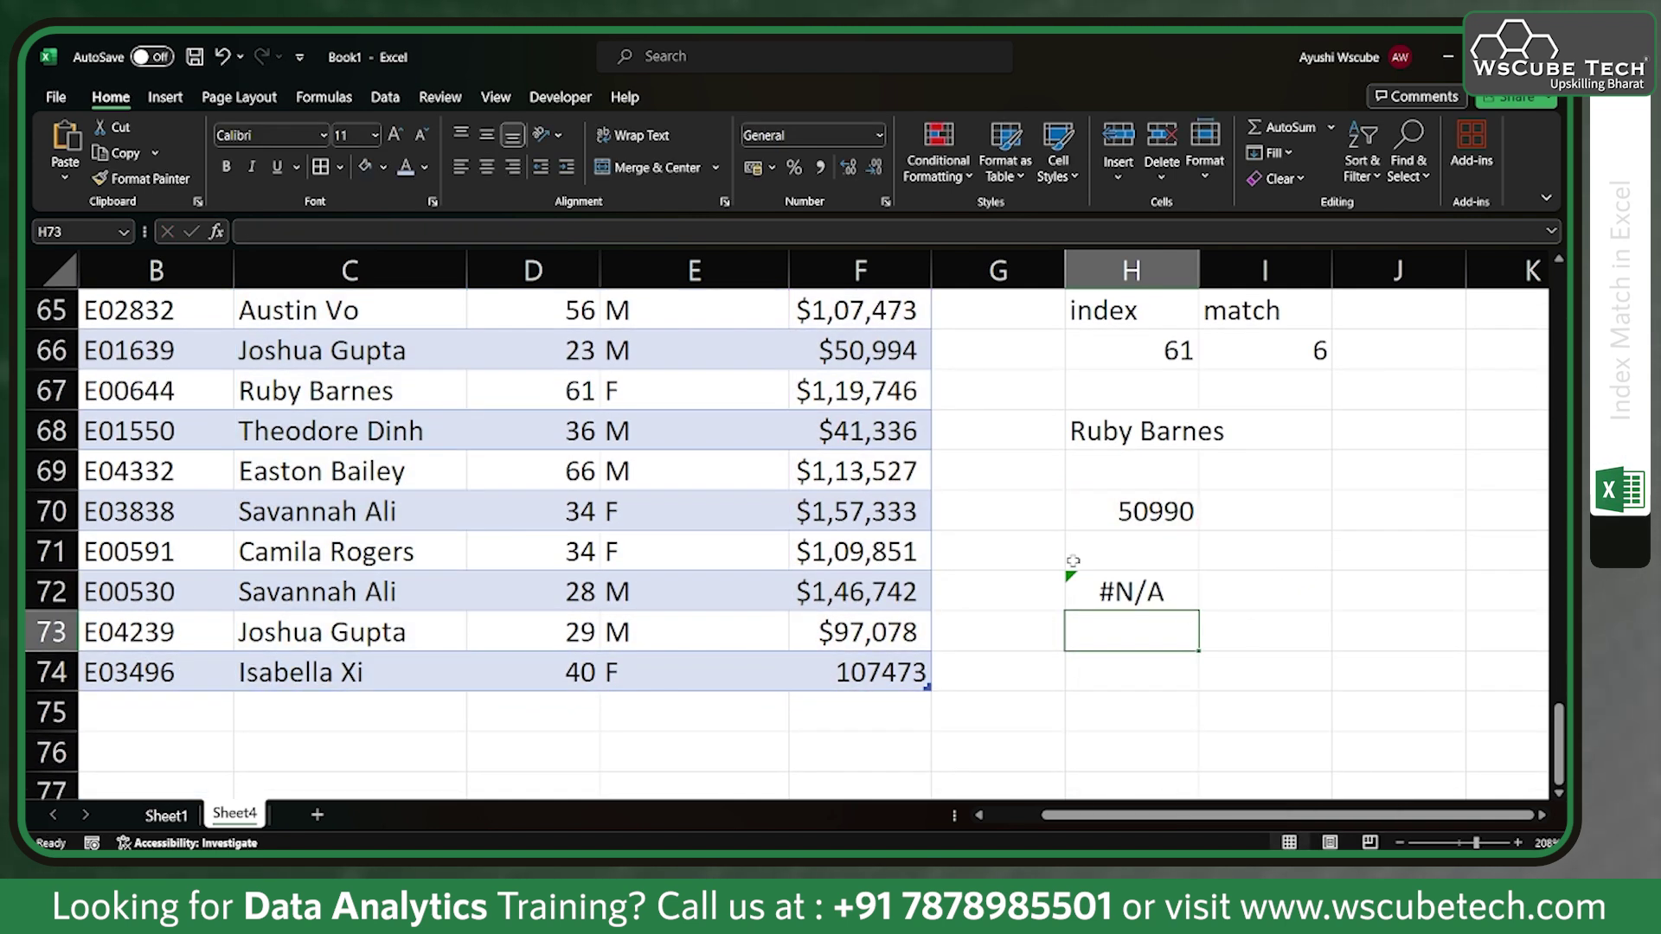
scroll(1072, 558, "up", 1)
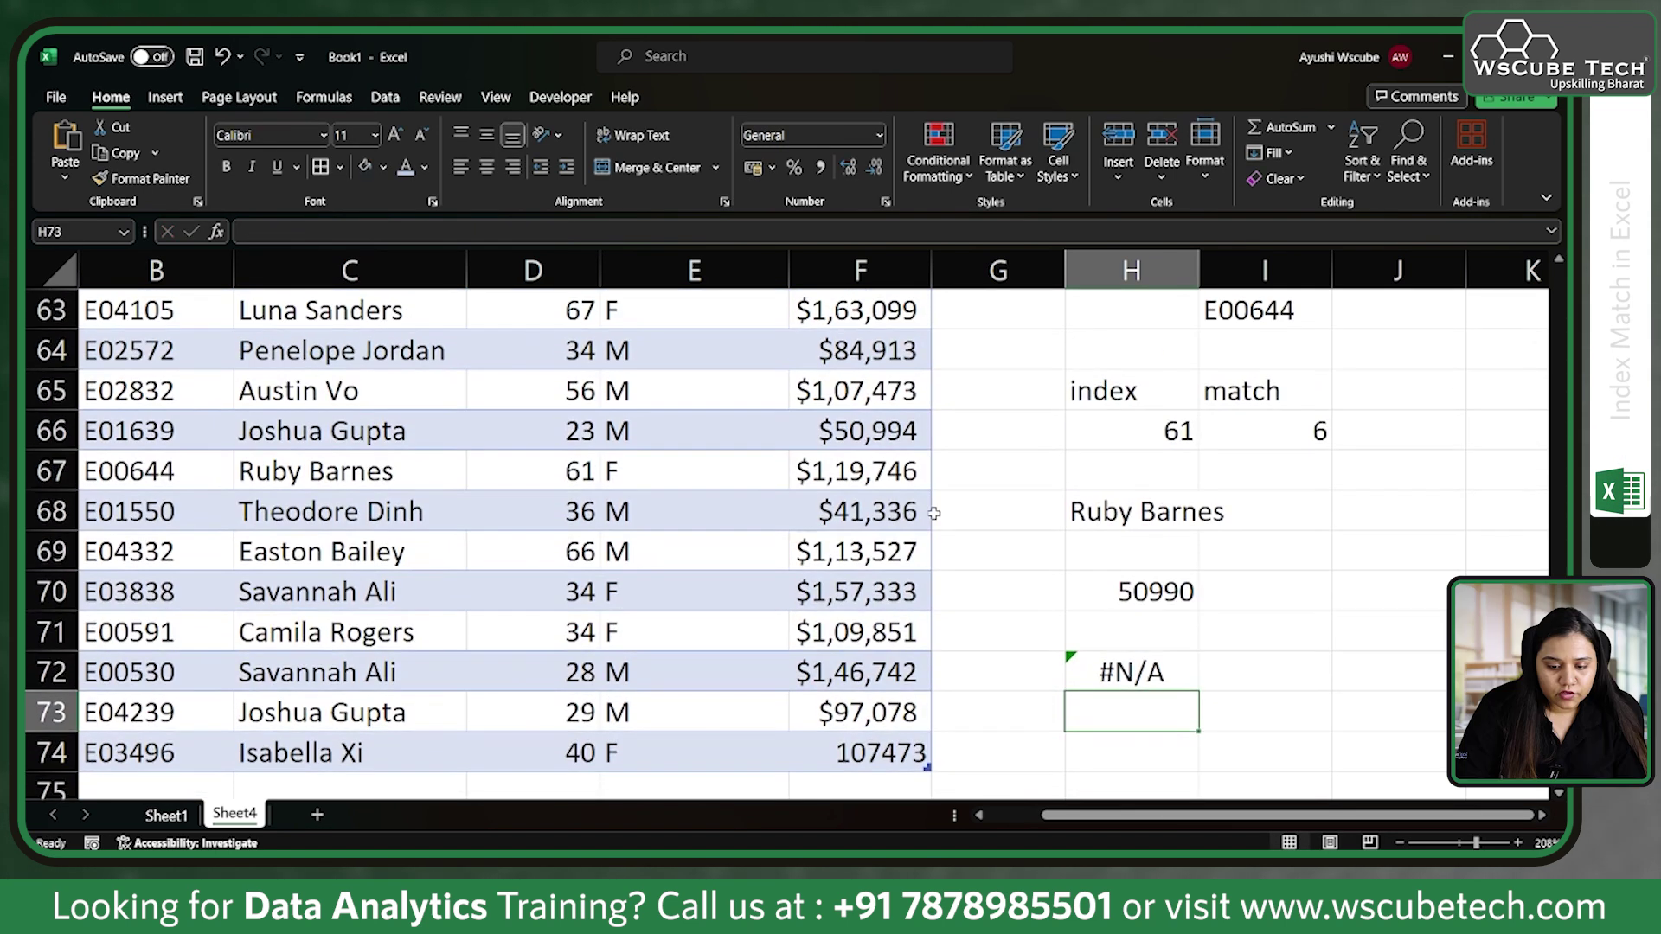
Change the lookup salary in H70 to 50994, an amount found in the table's Salary column
double_click(1186, 591)
double_click(1185, 591)
key("BackSpace")
type("5")
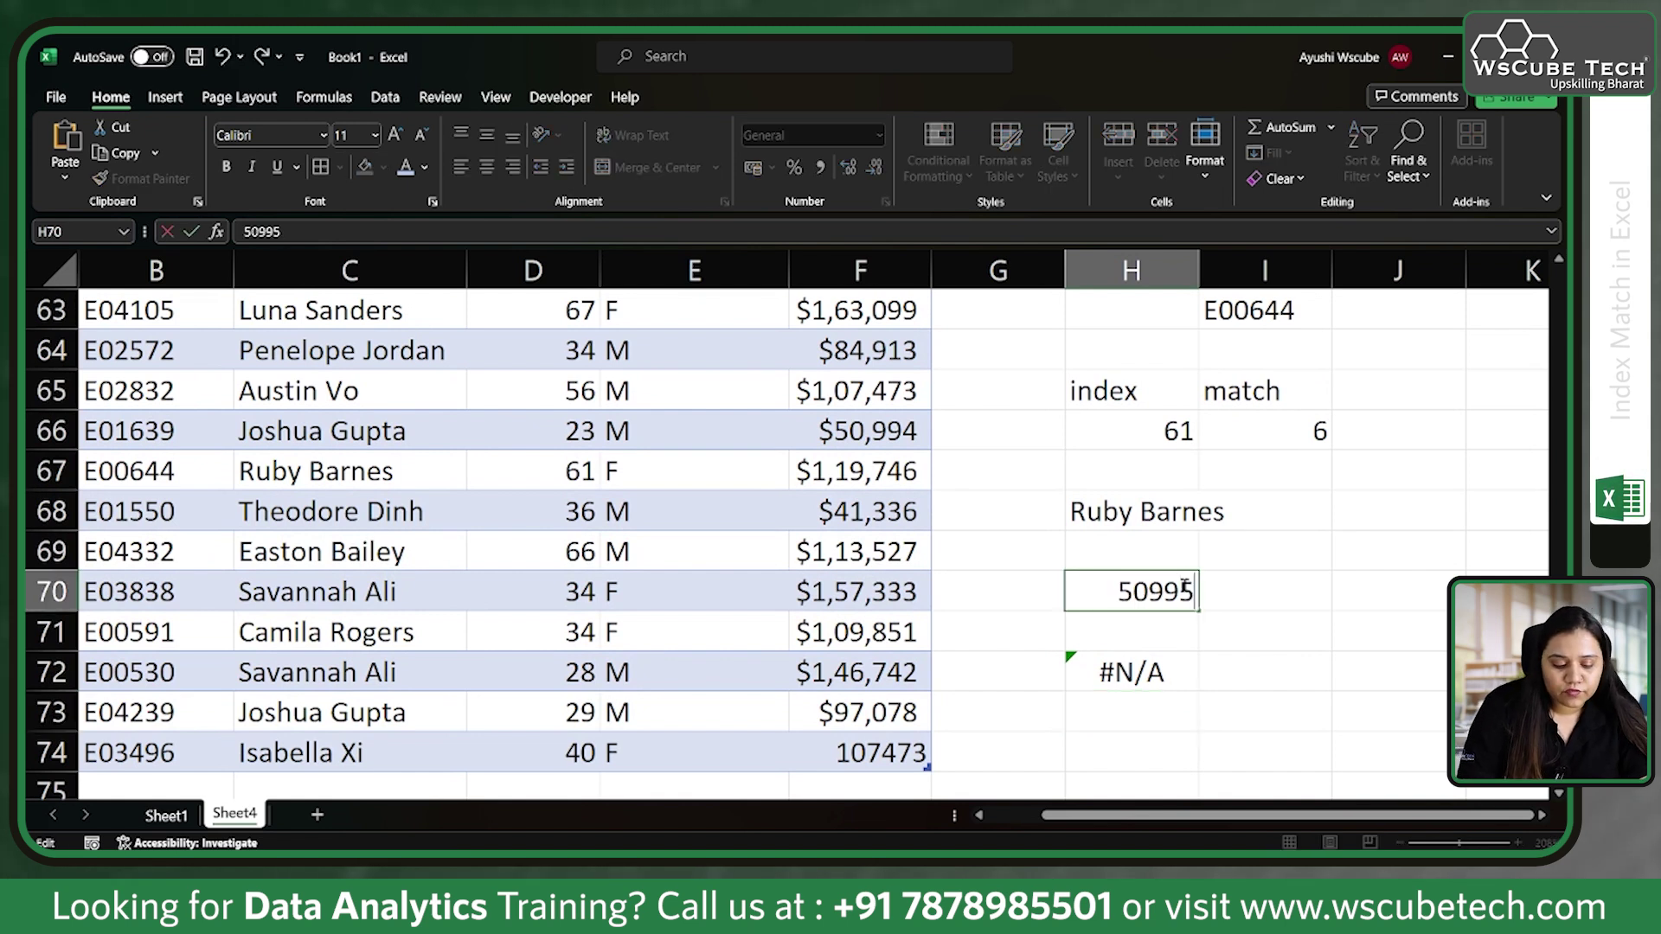
key("Return")
scroll(1097, 633, "up", 1)
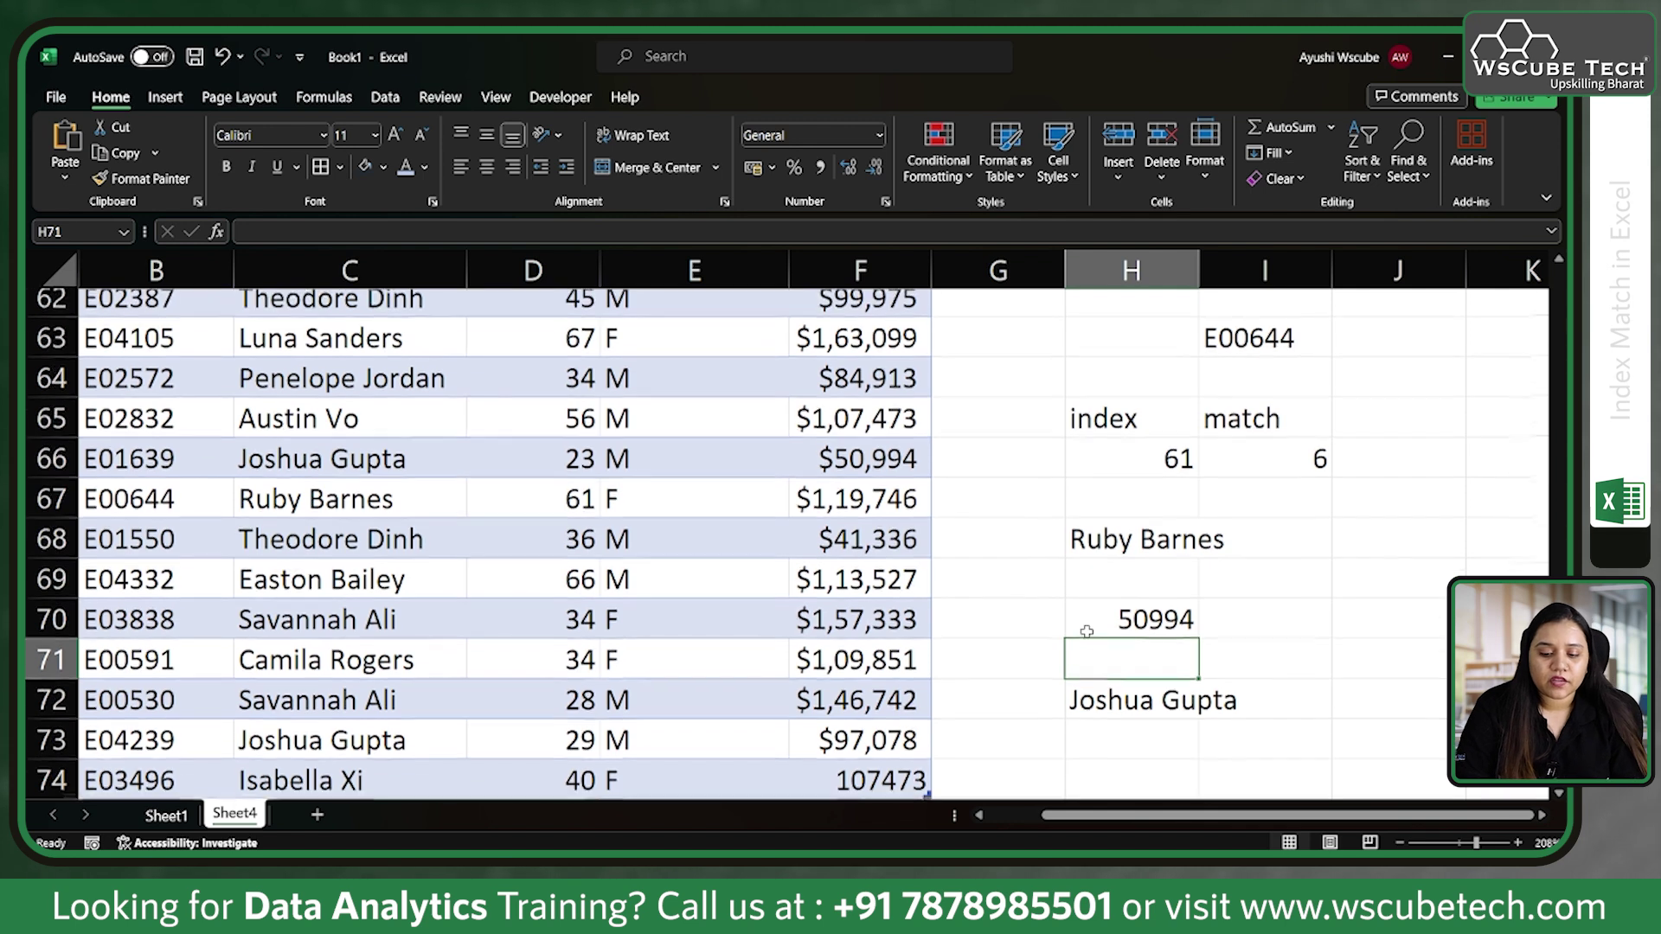
Compare H70's lookup salary with the Salary and Name cells in table row 66, and check the INDEX formula in H66
left_click(1096, 633)
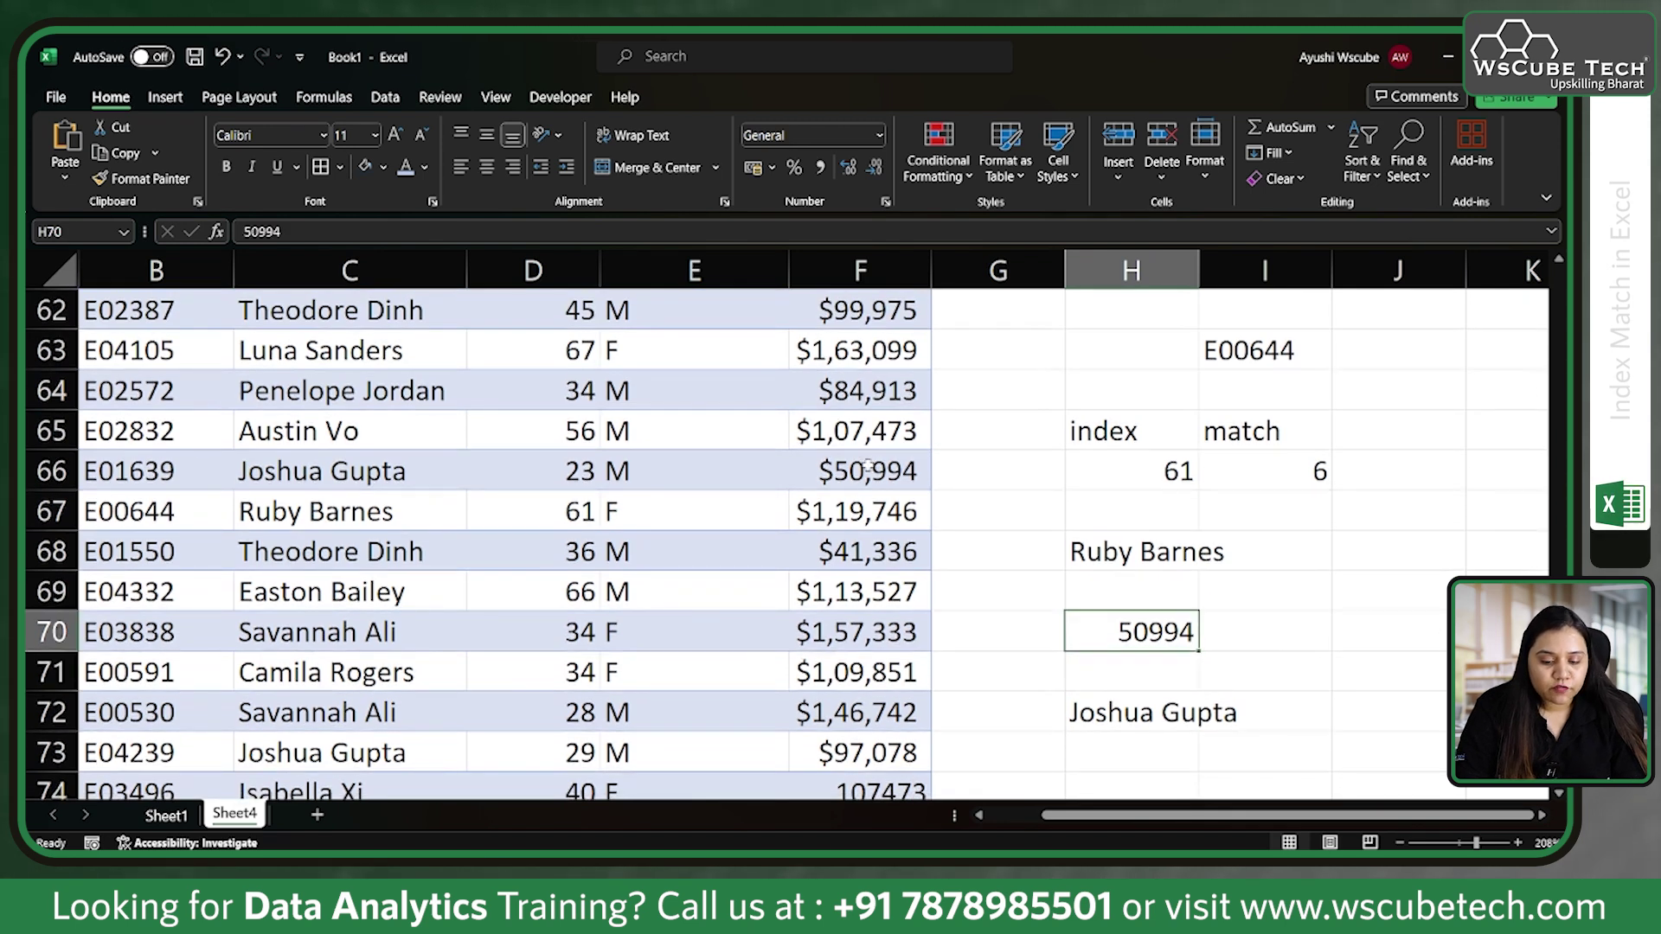
left_click(868, 469)
key("Left")
key("Left")
key("Left")
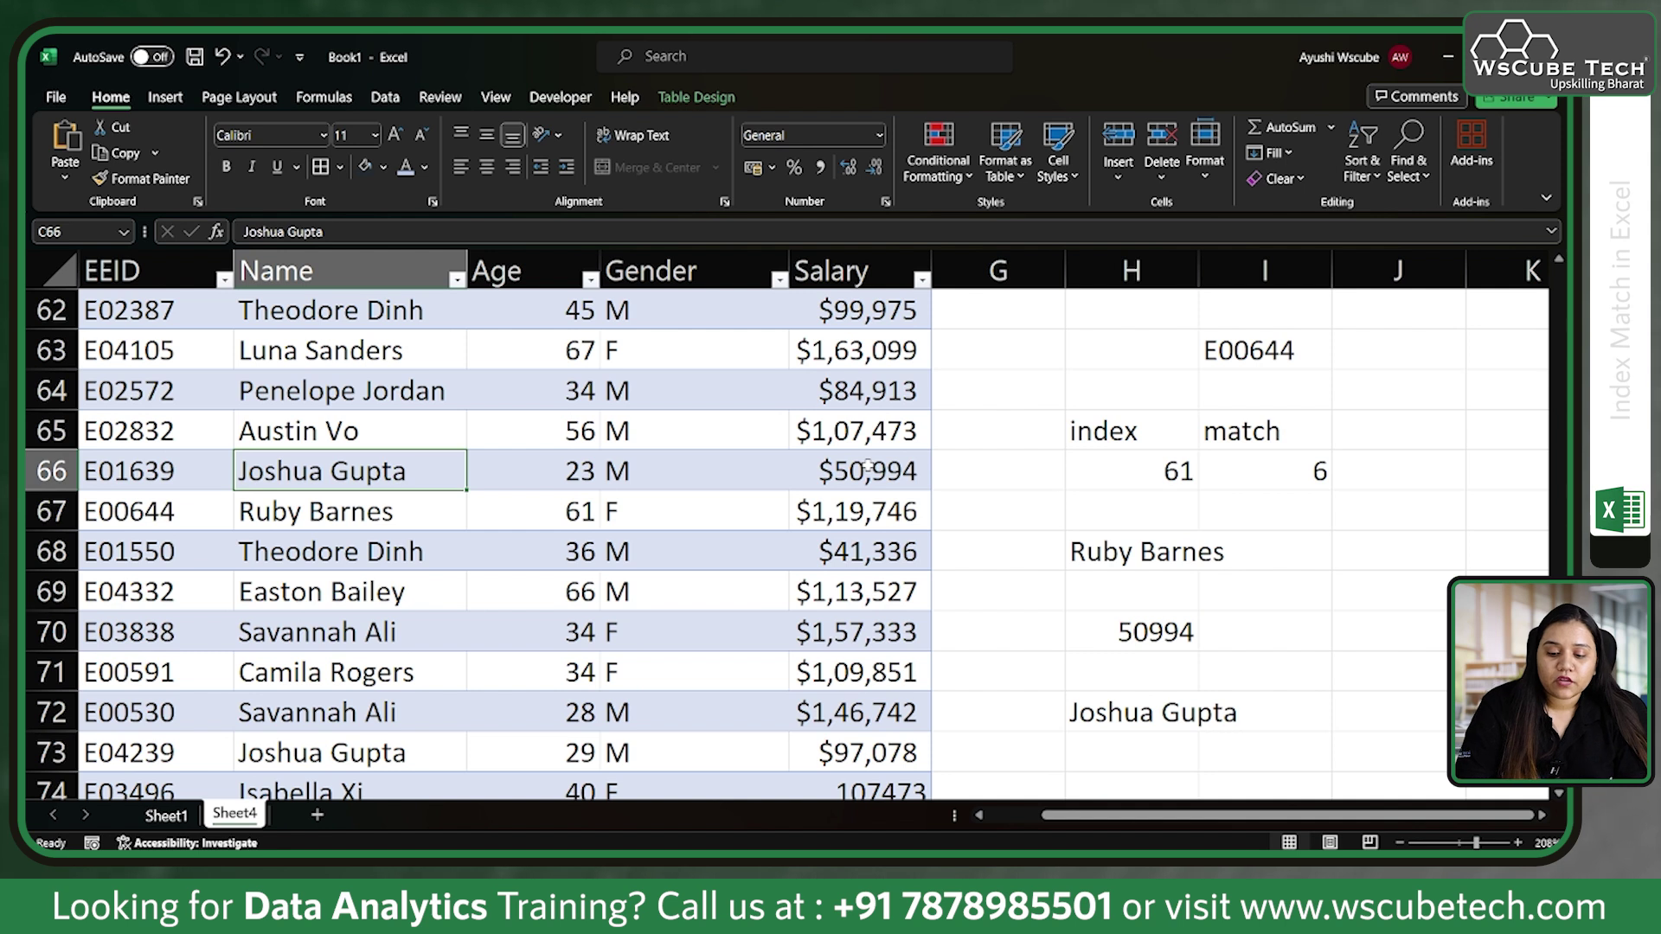
scroll(937, 561, "up", 1)
scroll(855, 590, "down", 1)
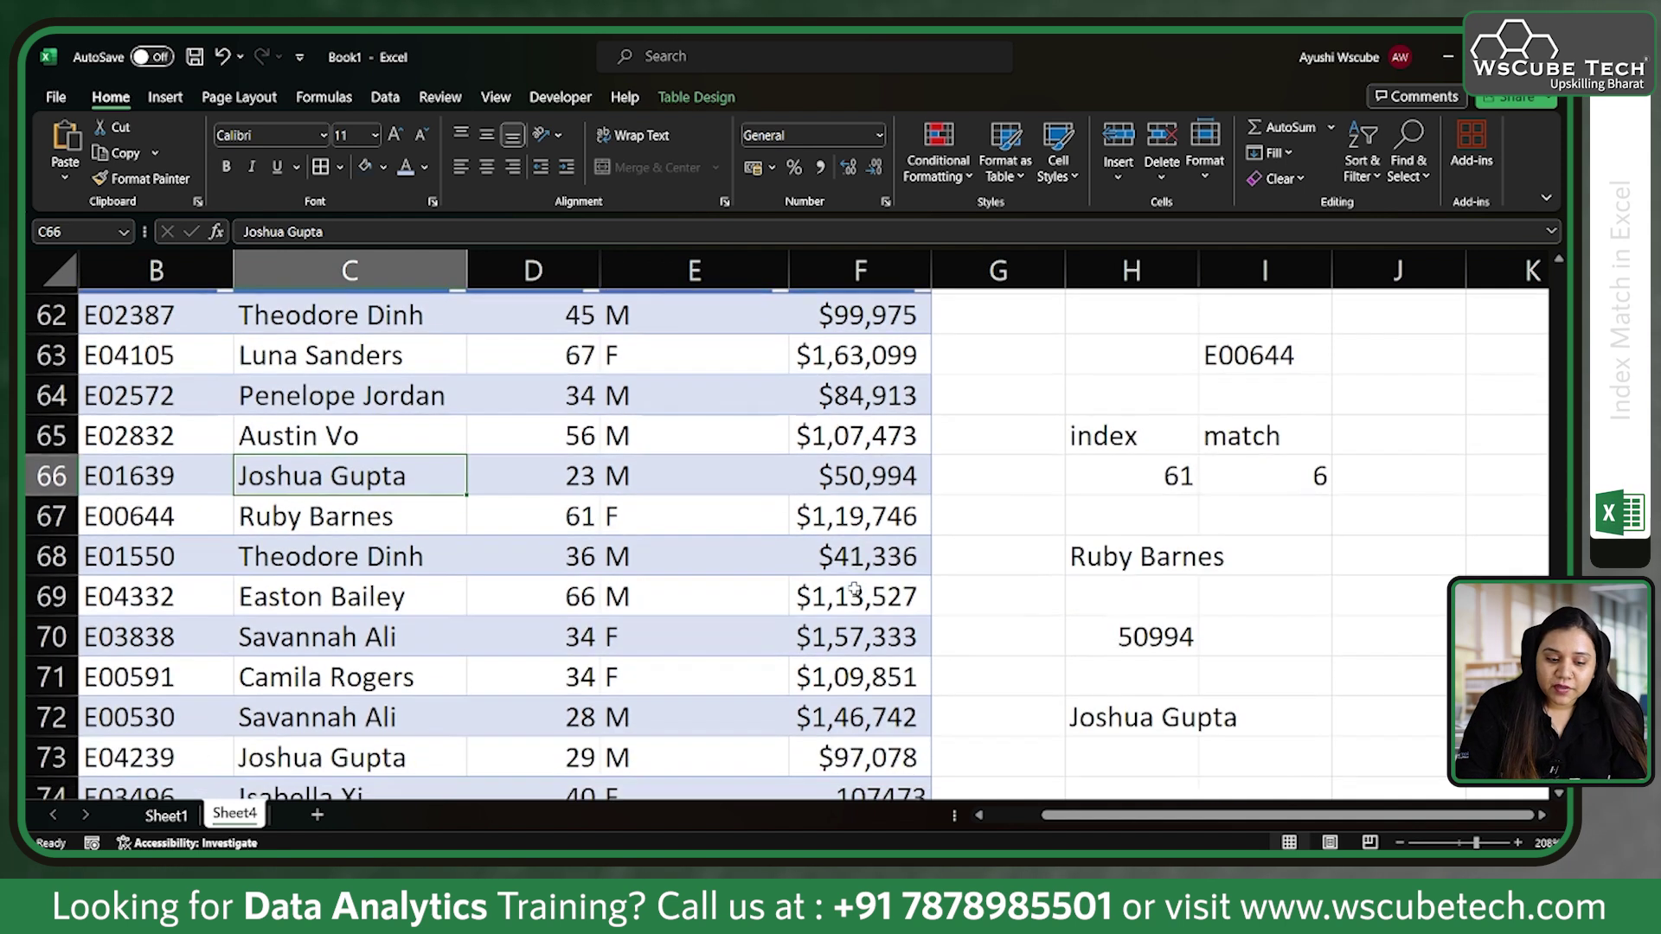
scroll(855, 591, "up", 1)
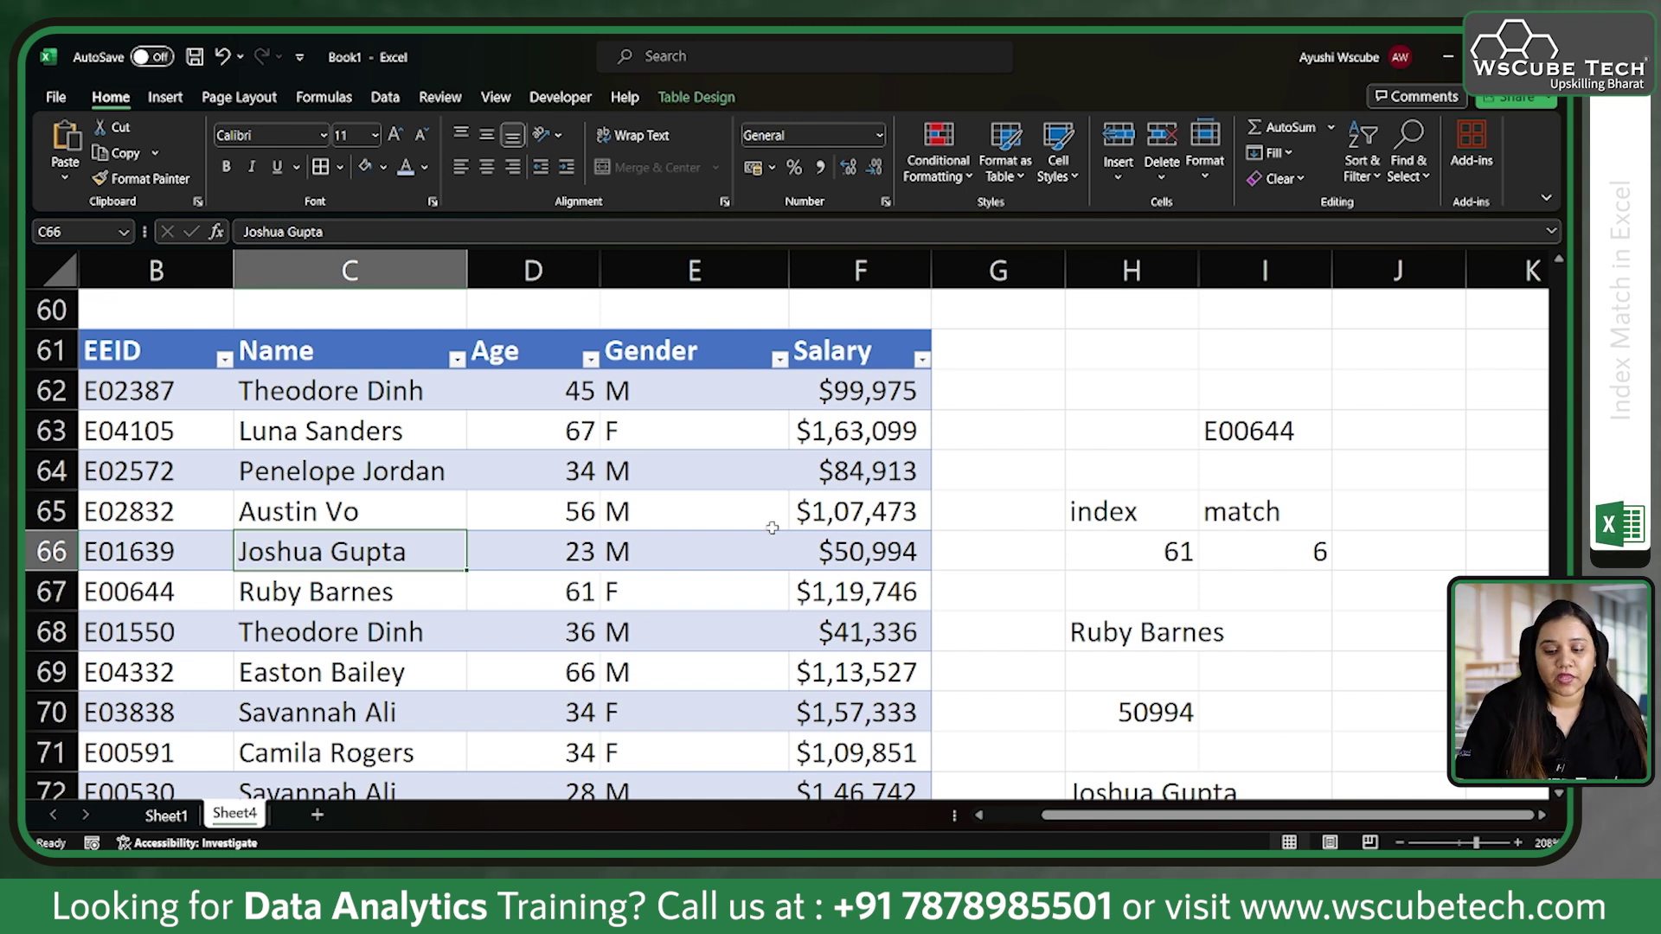
left_click(1185, 551)
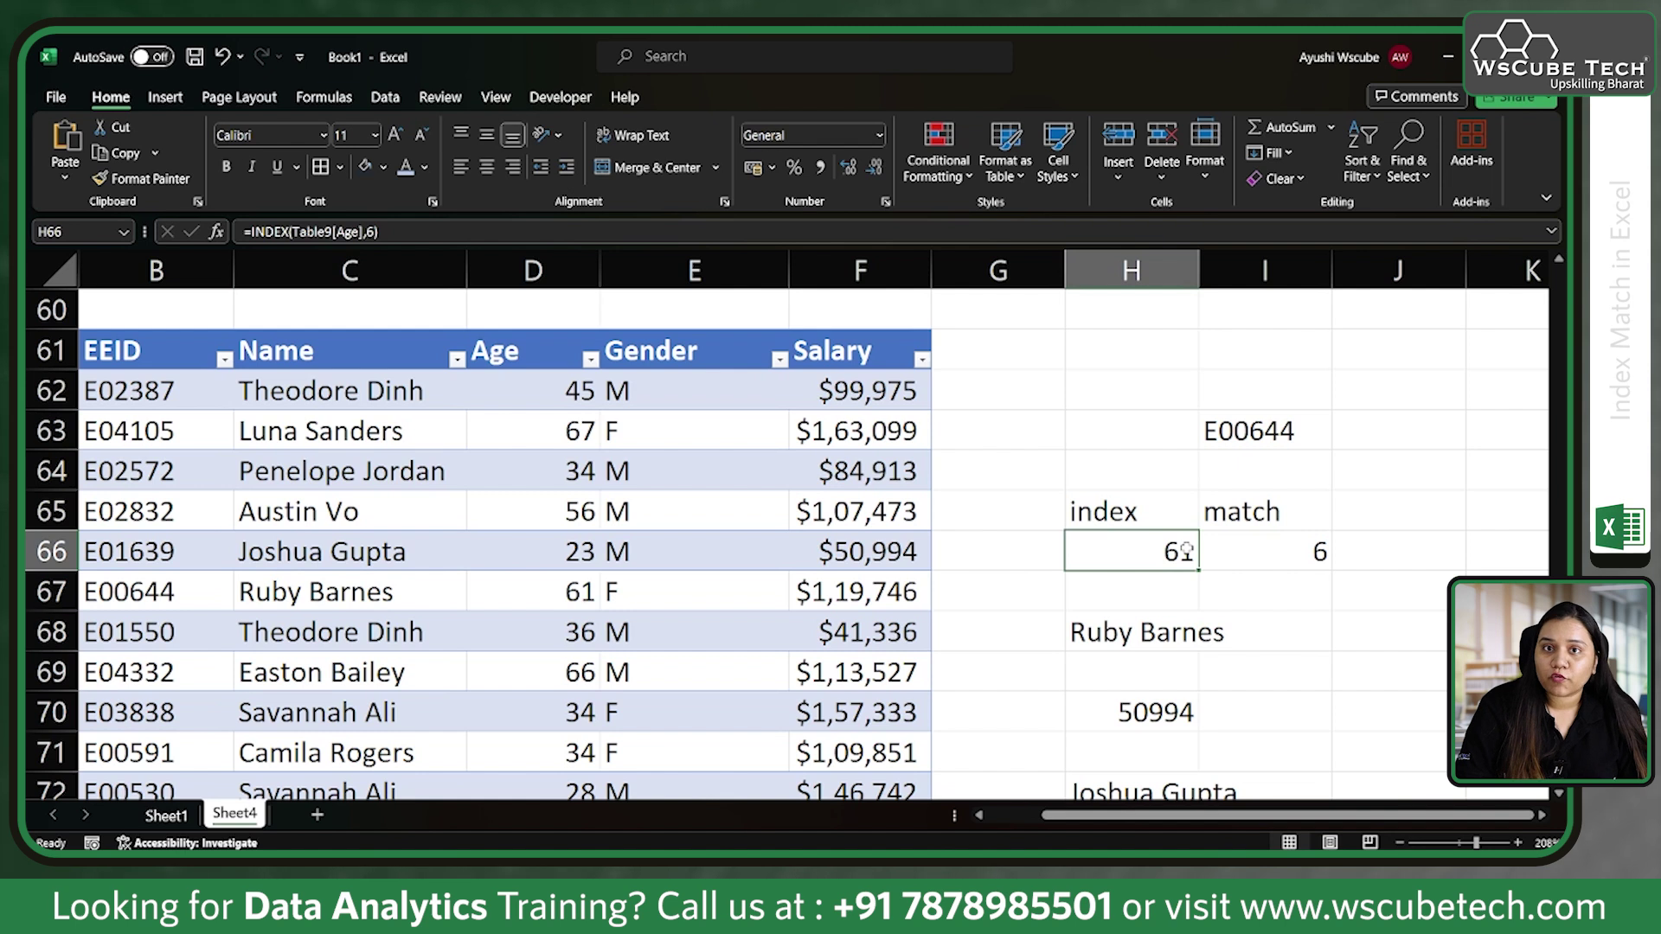